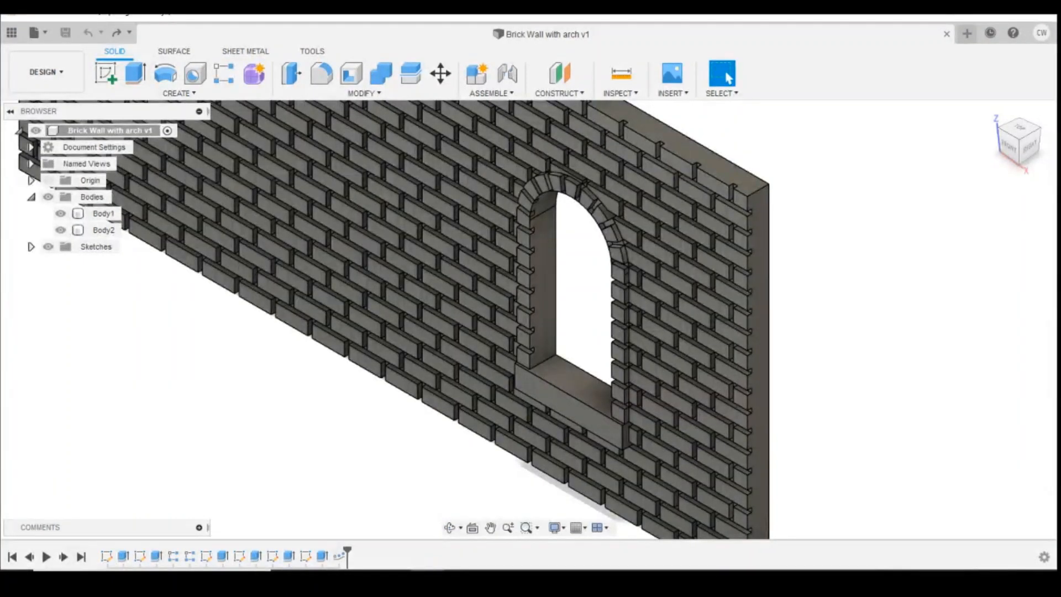
- View the wall from behind and hide the brick wall body, keeping the arched window surround displayed
left_click(1039, 131)
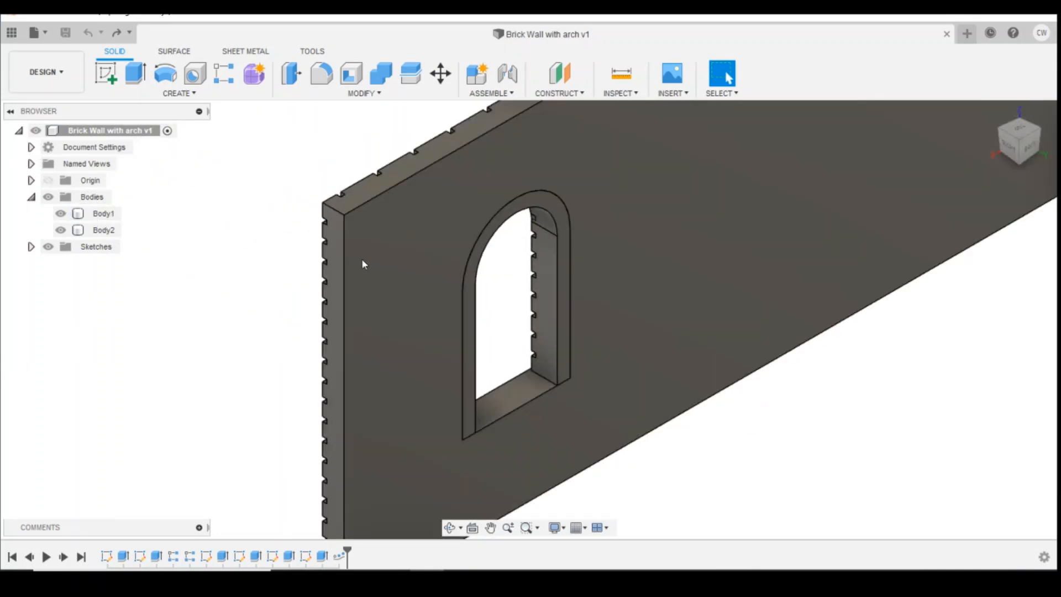
left_click(61, 215)
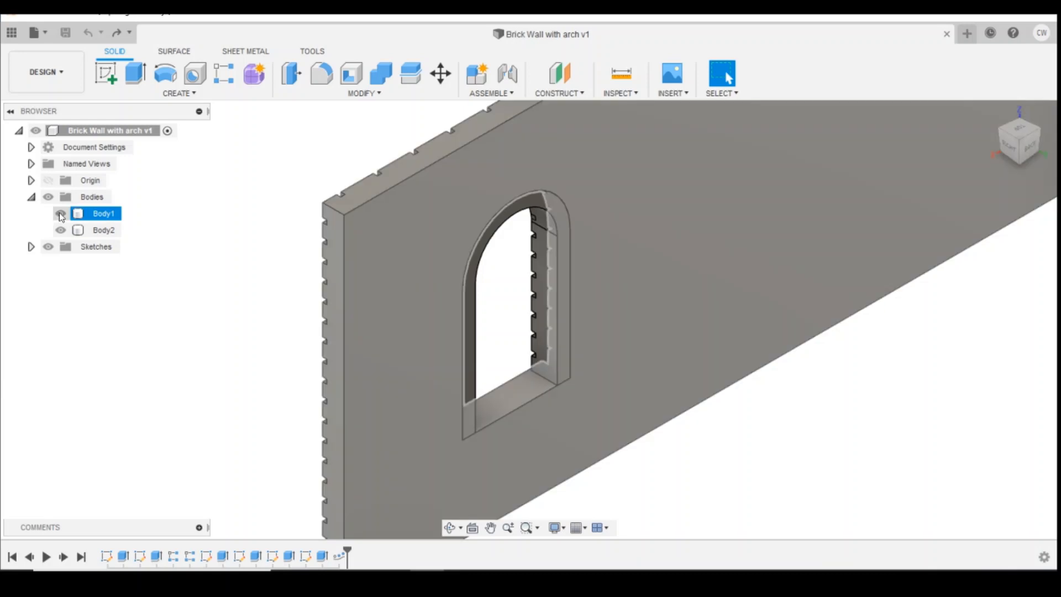
left_click(61, 215)
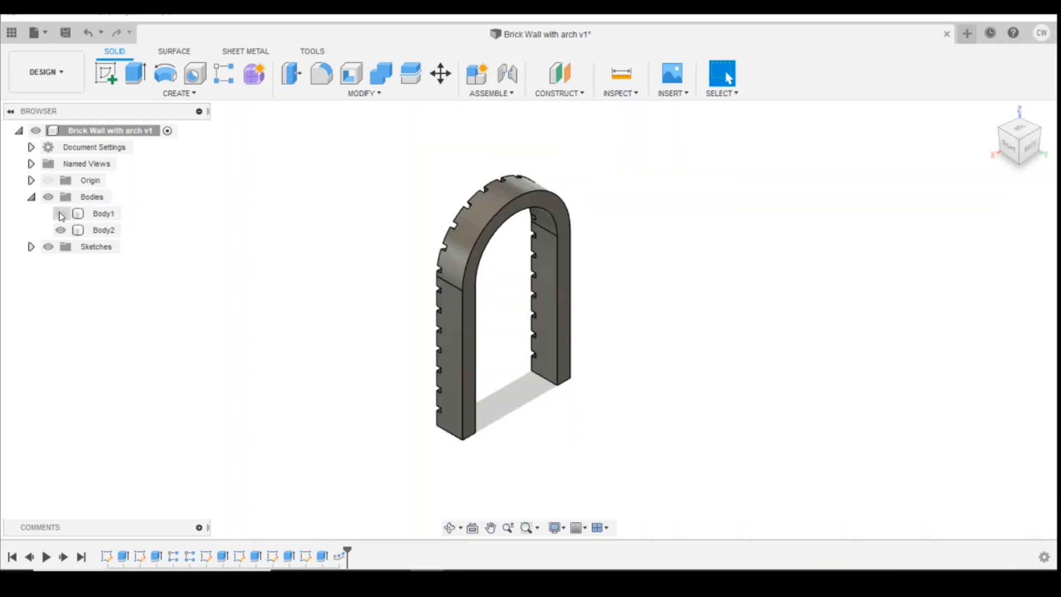
left_click(62, 214)
left_click(62, 215)
left_click(62, 214)
left_click(62, 215)
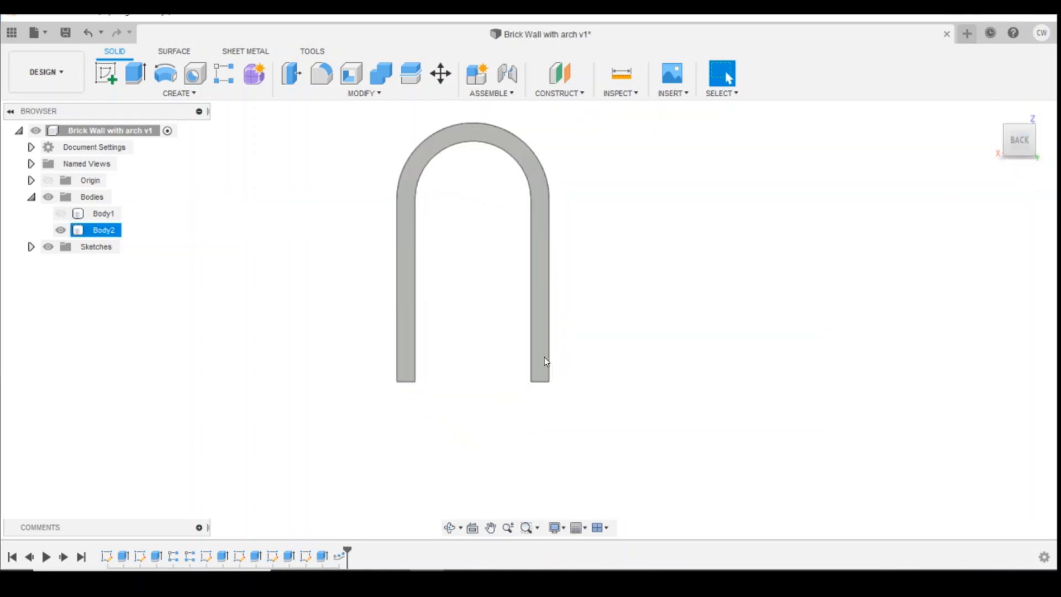
- Start a sketch on the surround's back face and draw a horizontal line joining the inner ends of the arch curve
left_click(108, 78)
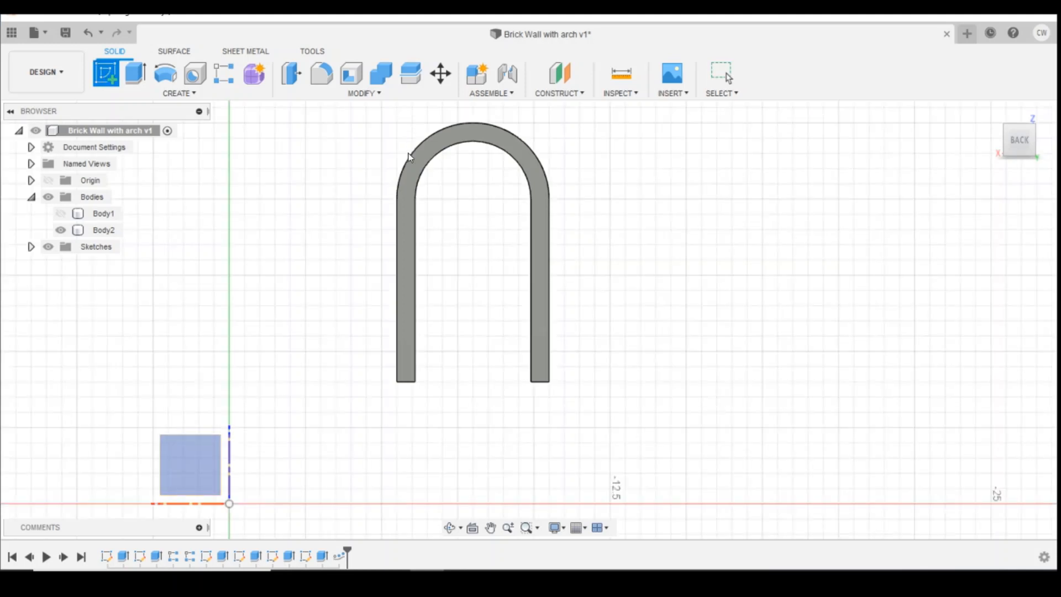
left_click(416, 180)
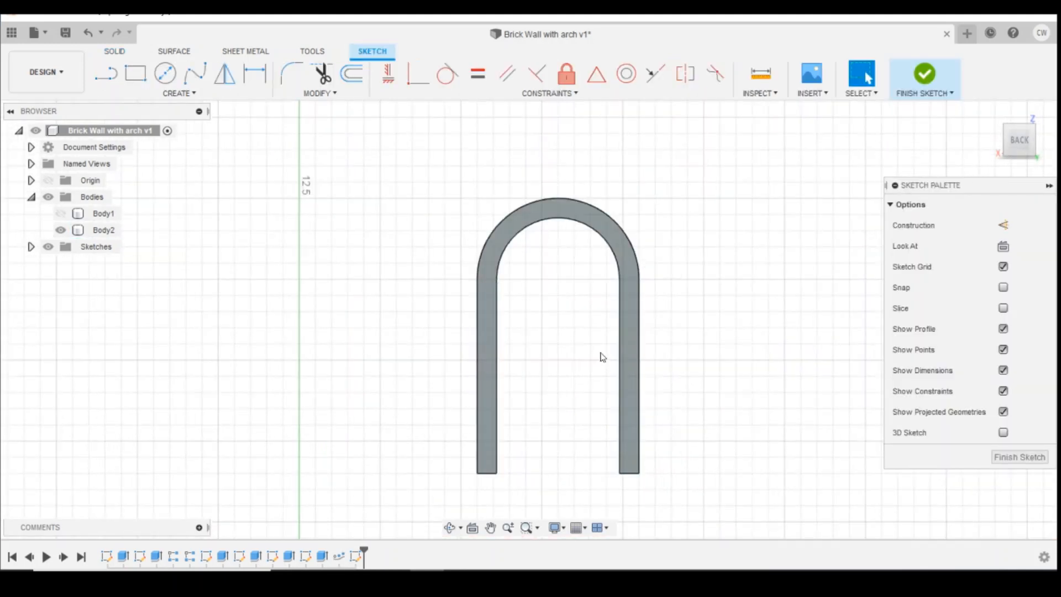
left_click(128, 95)
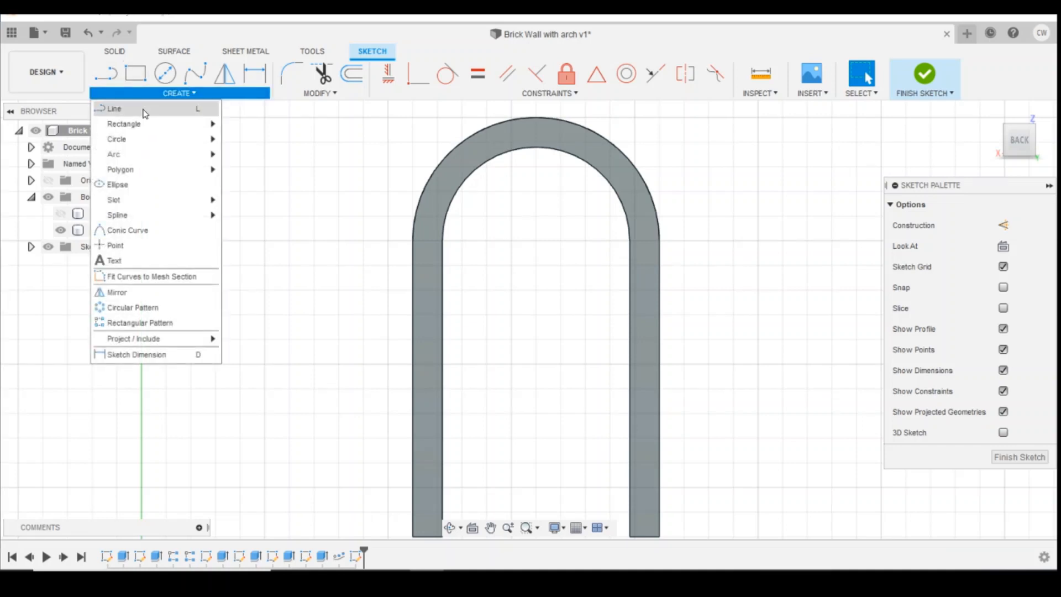
left_click(119, 109)
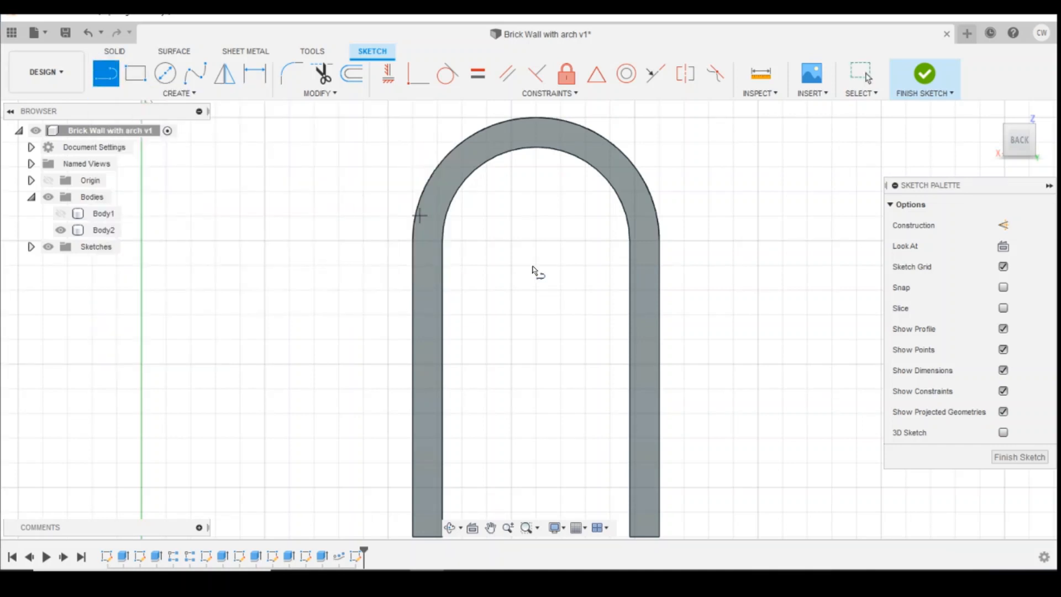
left_click(443, 240)
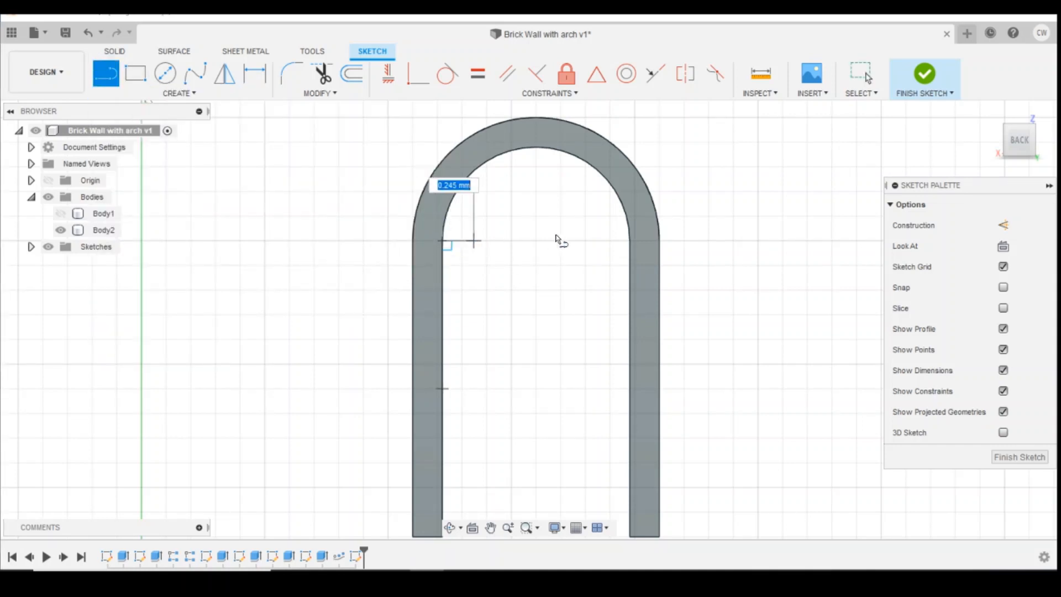
double_click(631, 241)
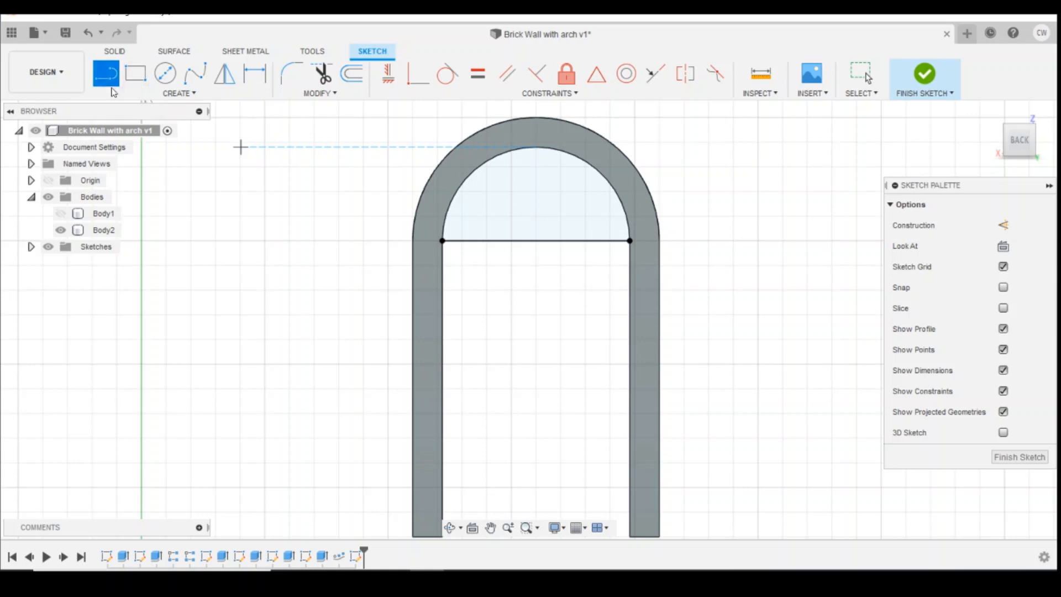
- Draw a 2-point rectangle 2 mm wide and 0.2 mm high from the horizontal line's midpoint toward one side of the arch
left_click(177, 93)
mouse_move(210, 128)
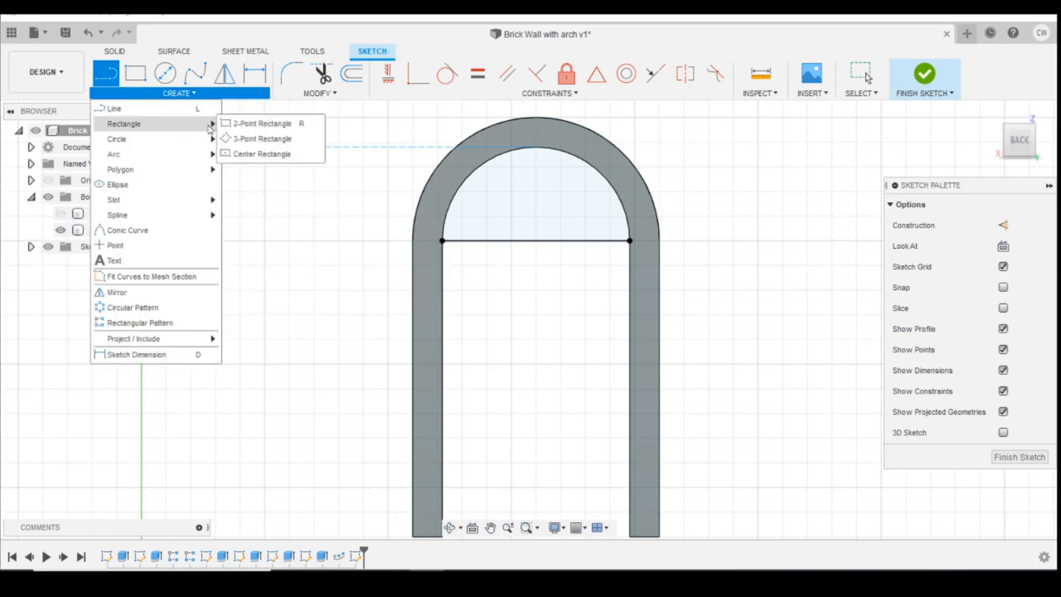
left_click(254, 123)
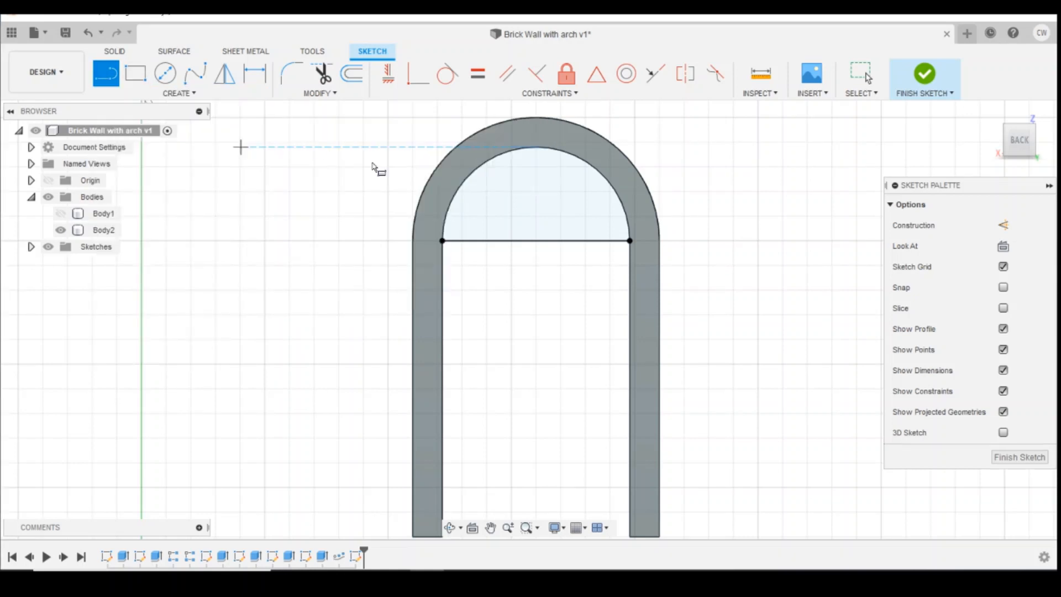
left_click(536, 241)
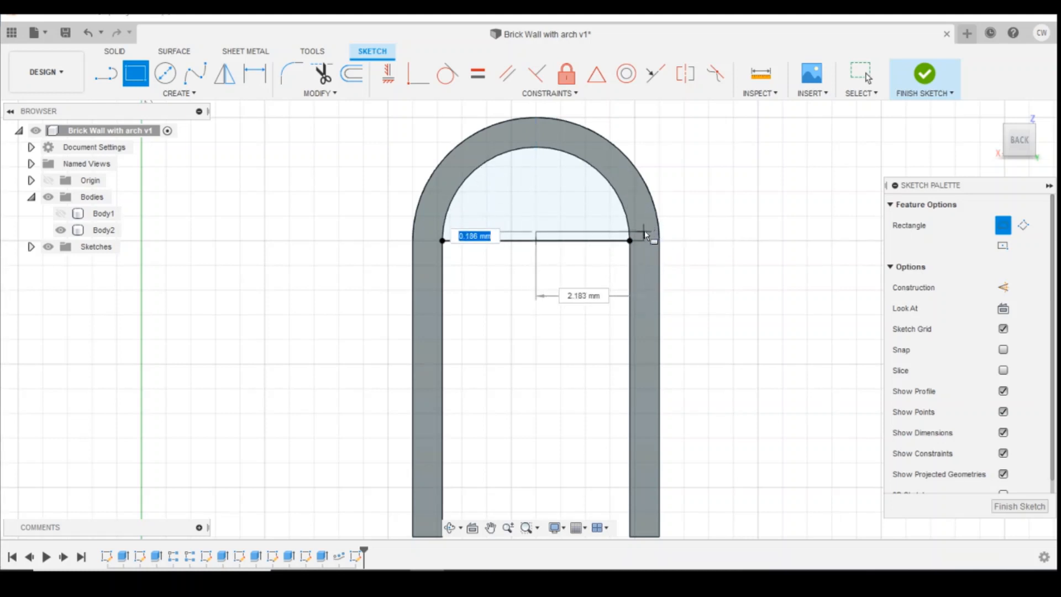
type("0.2")
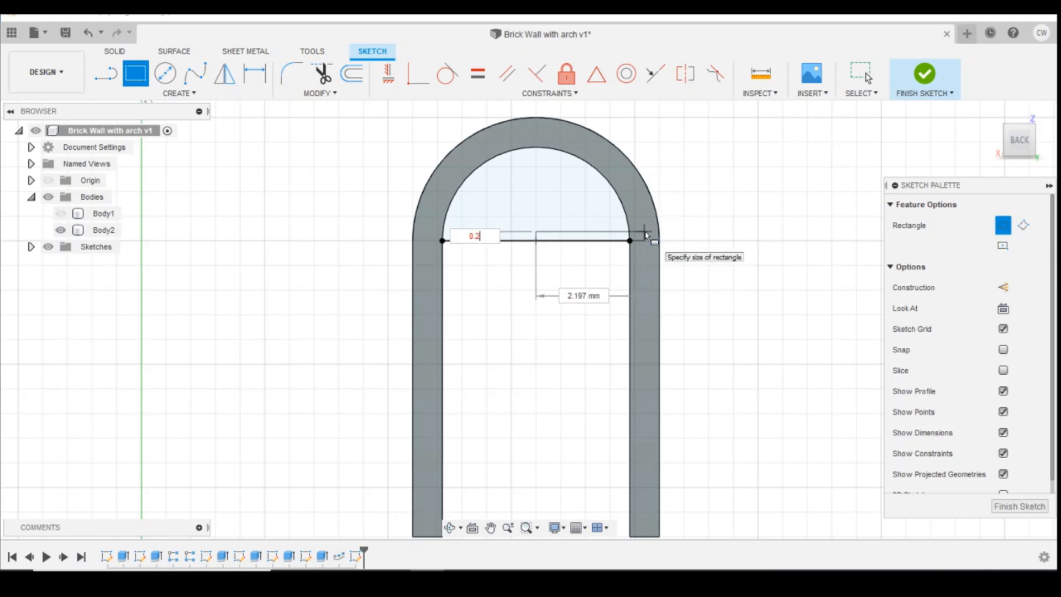
key("Tab")
key("Tab")
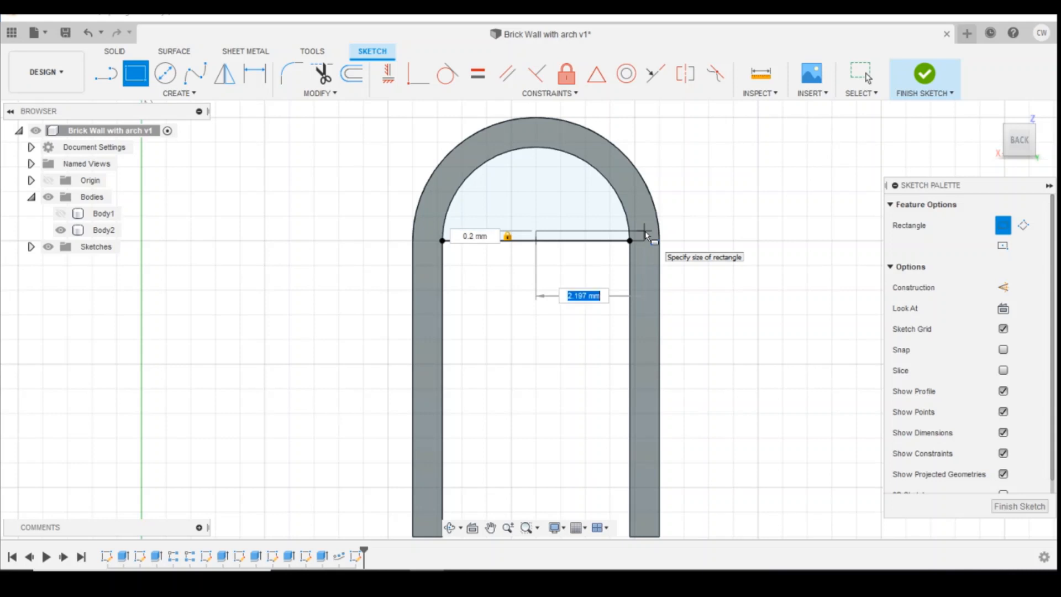
type("2")
key("Tab")
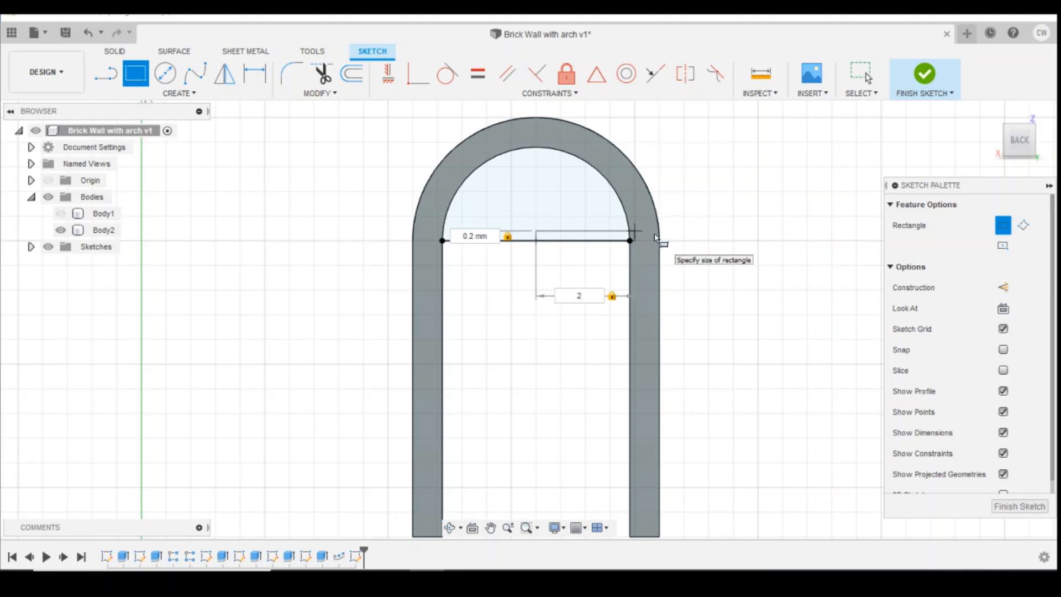
key("Return")
key("Escape")
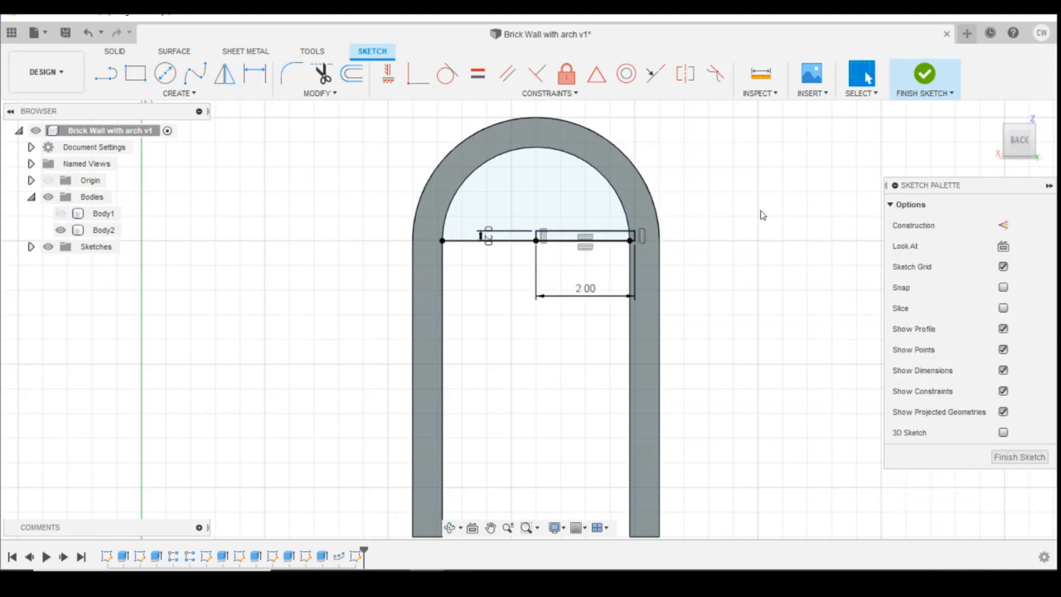
- Extrude the part of the thin rectangle inside the opening by -0.5 mm as a new body
scroll(595, 242, "up", 2)
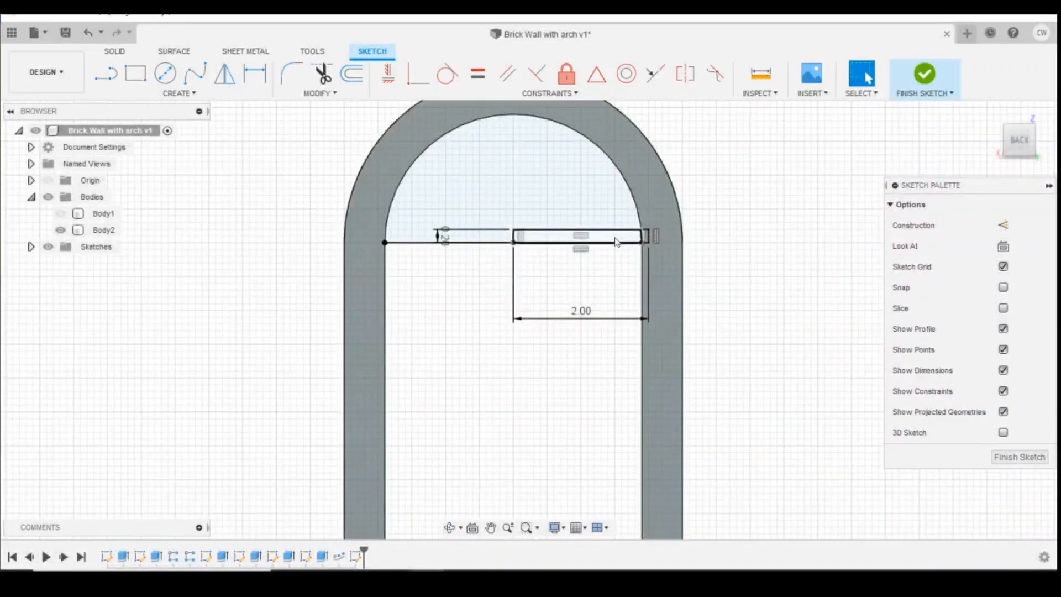
right_click(616, 243)
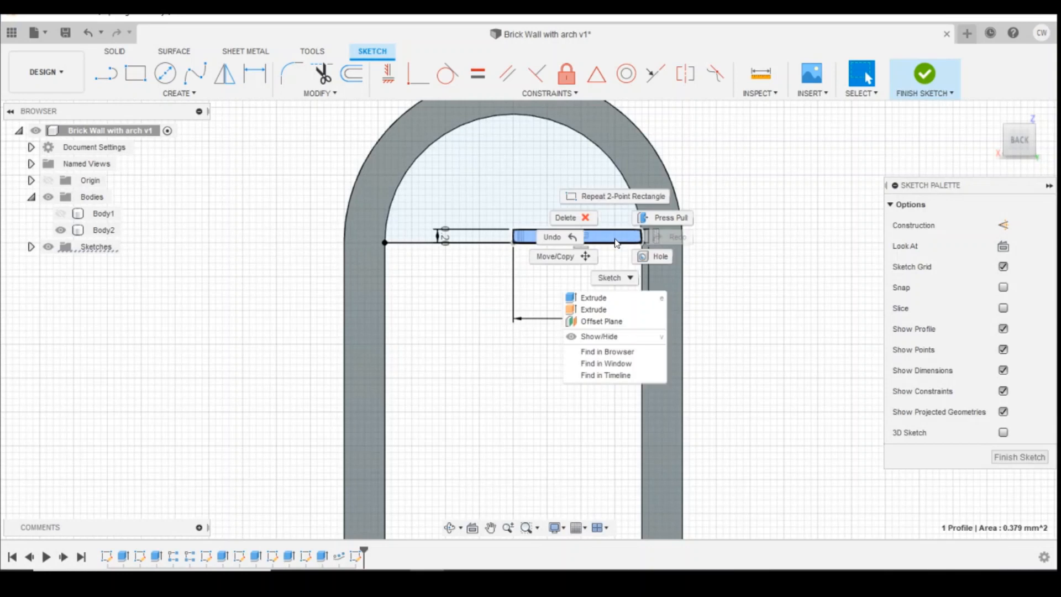
left_click(617, 299)
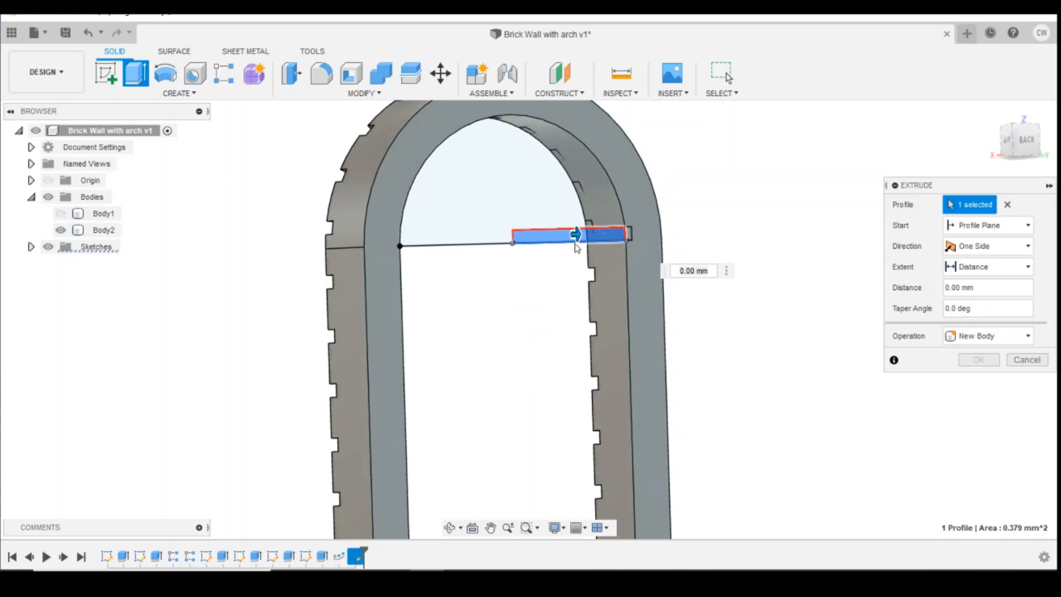
left_click_drag(575, 234, 559, 239)
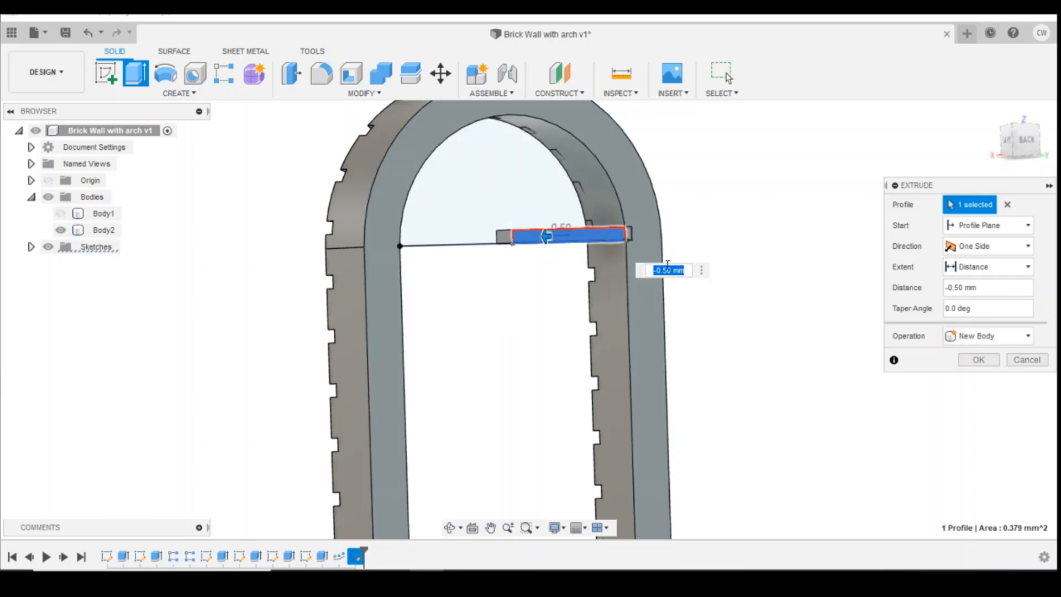
left_click(972, 345)
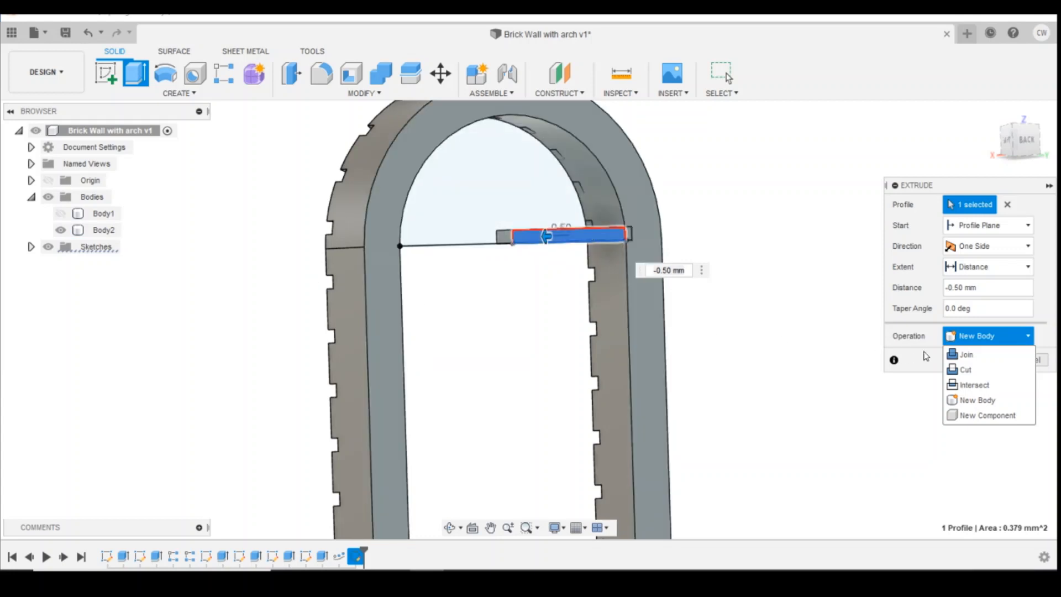
left_click(973, 338)
left_click(977, 360)
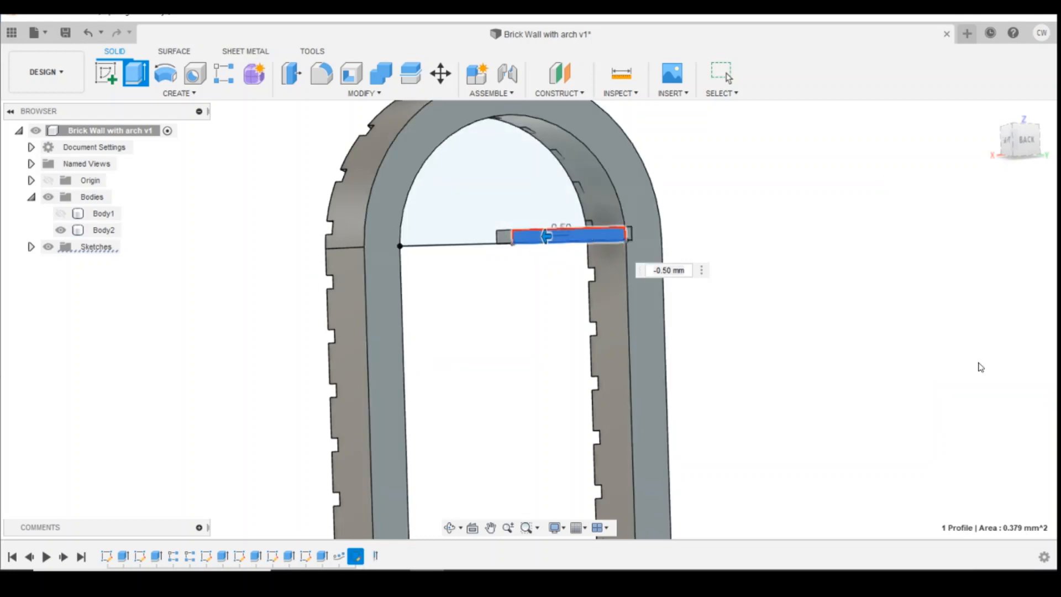
scroll(584, 306, "up", 2)
scroll(505, 239, "up", 2)
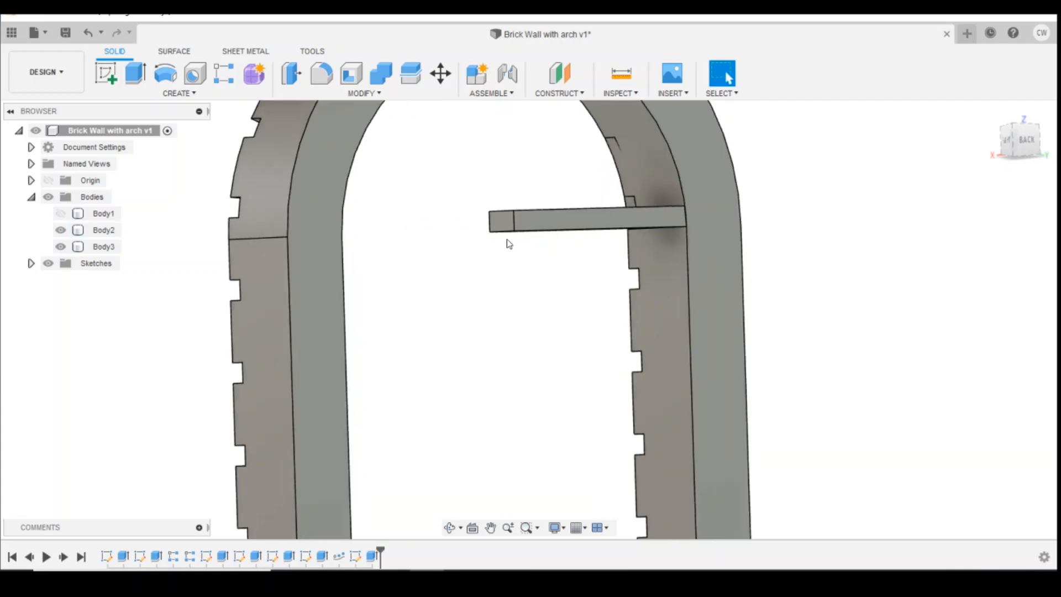
left_click(515, 232)
left_click(586, 243)
left_click(508, 229)
left_click(508, 239)
left_click(560, 228)
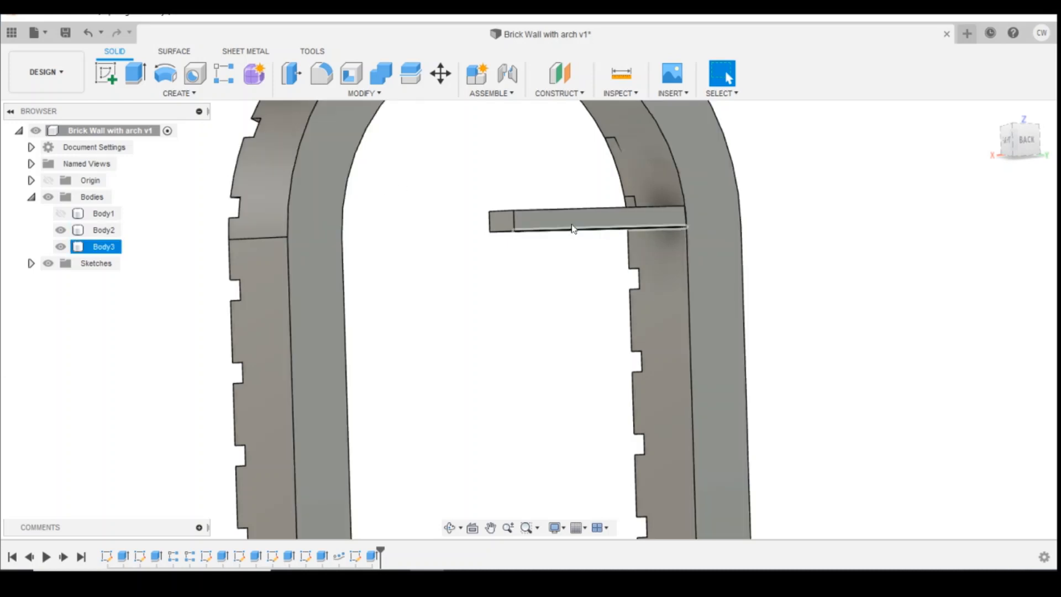
- Start a sketch on the bar's free end face and draw a line between the midpoints of its two short vertical edges
left_click(109, 80)
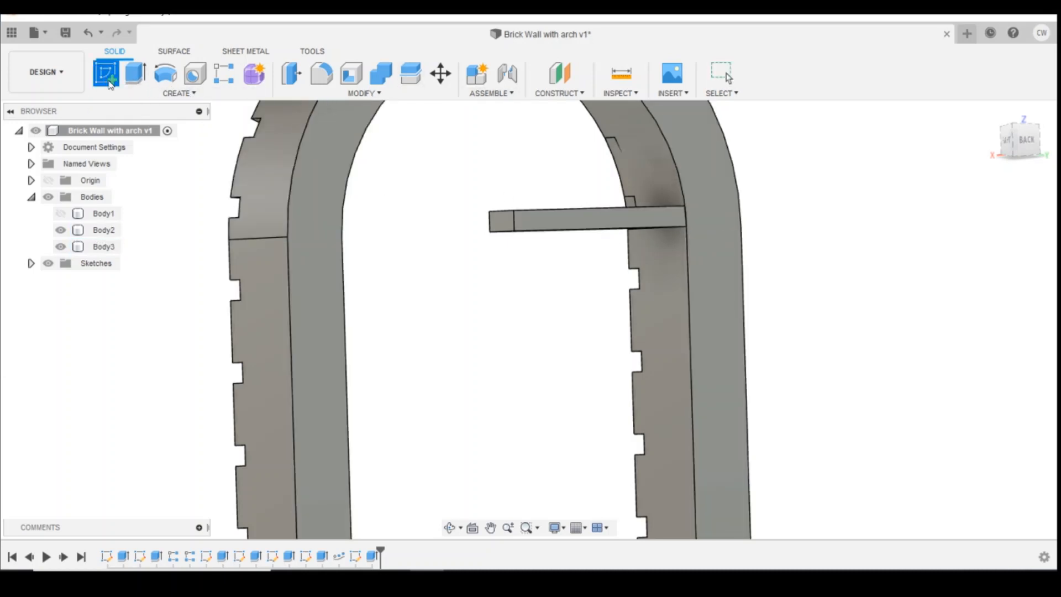
left_click(506, 221)
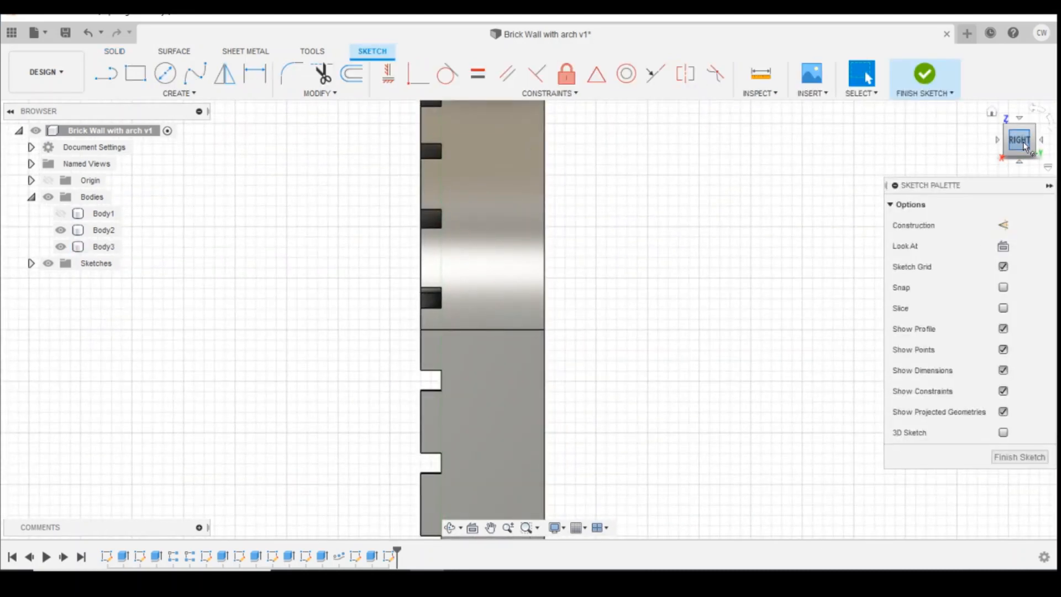
left_click_drag(1025, 156, 977, 145)
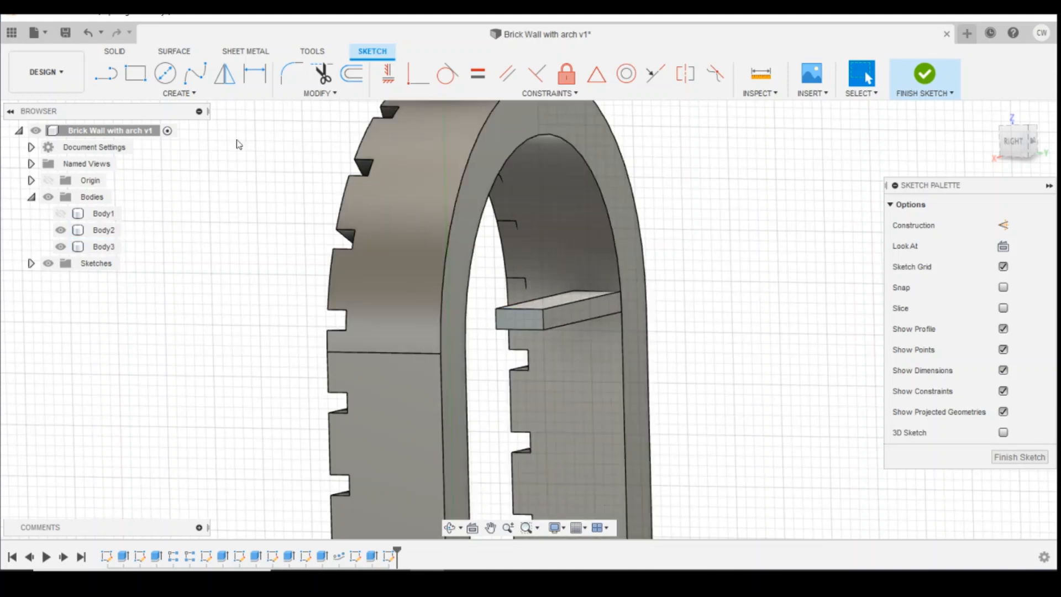
left_click(109, 79)
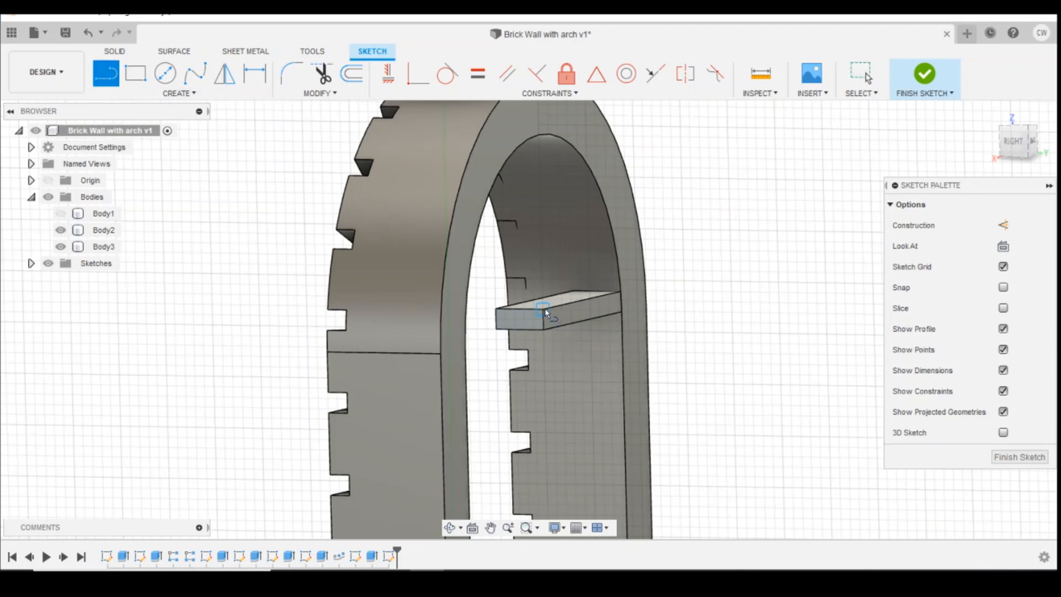
scroll(544, 322, "up", 2)
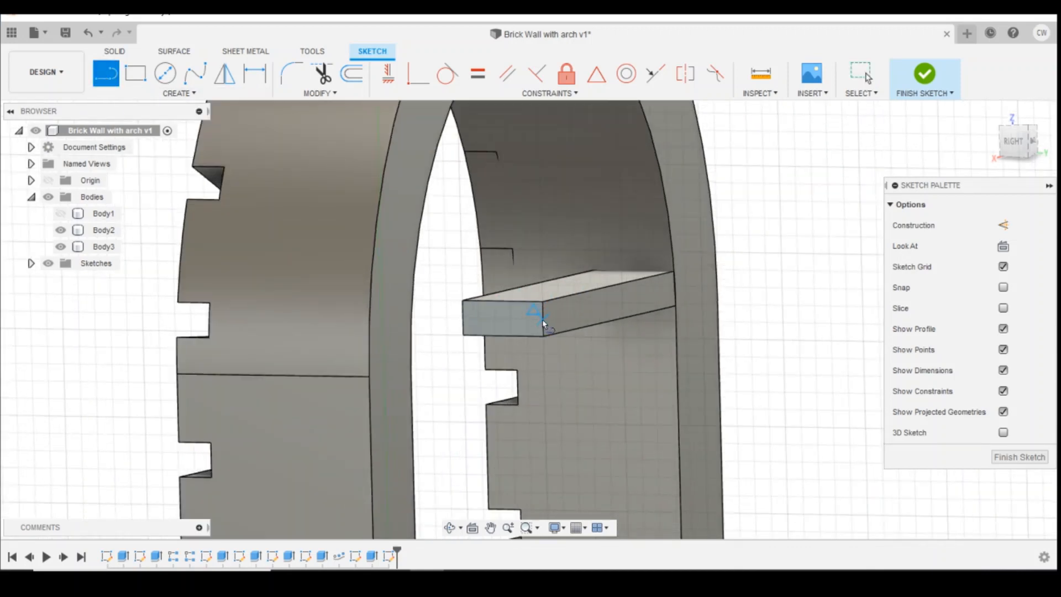
left_click(544, 318)
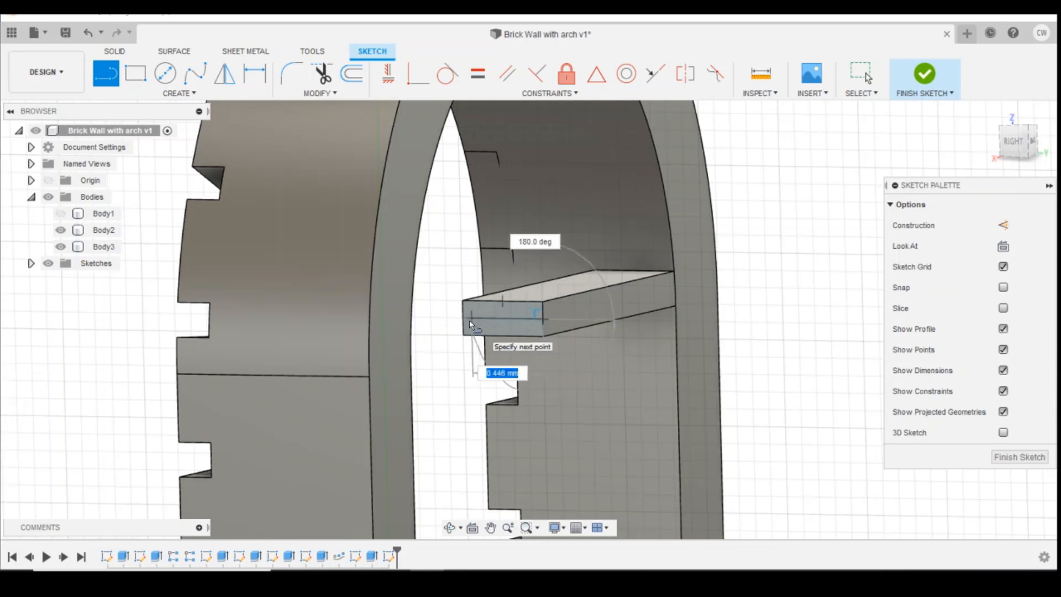
left_click(464, 319)
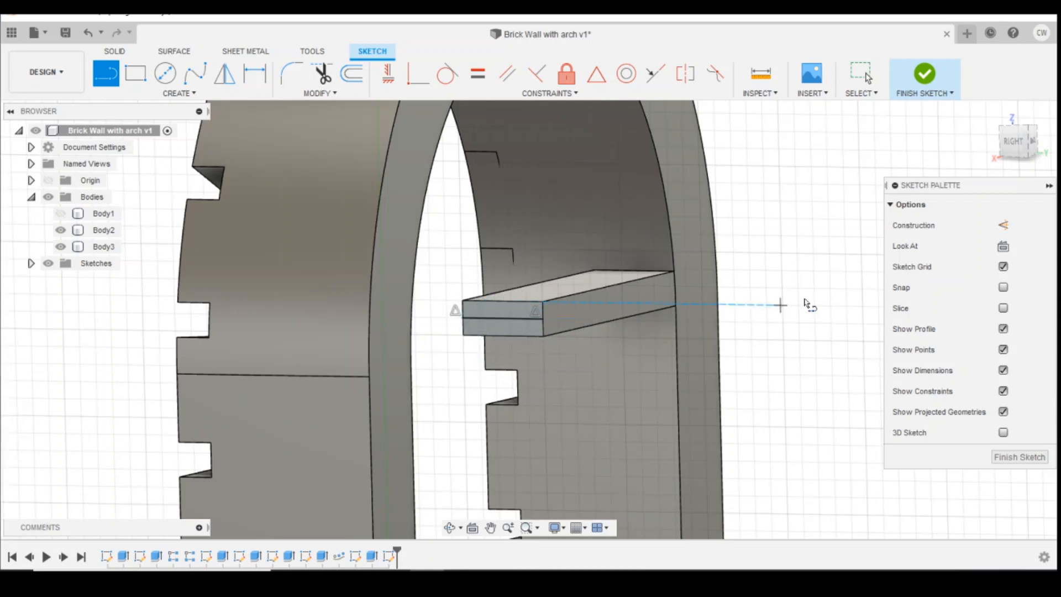
- Convert the midline on the bar's end face into a construction line
left_click(1002, 225)
left_click(519, 320)
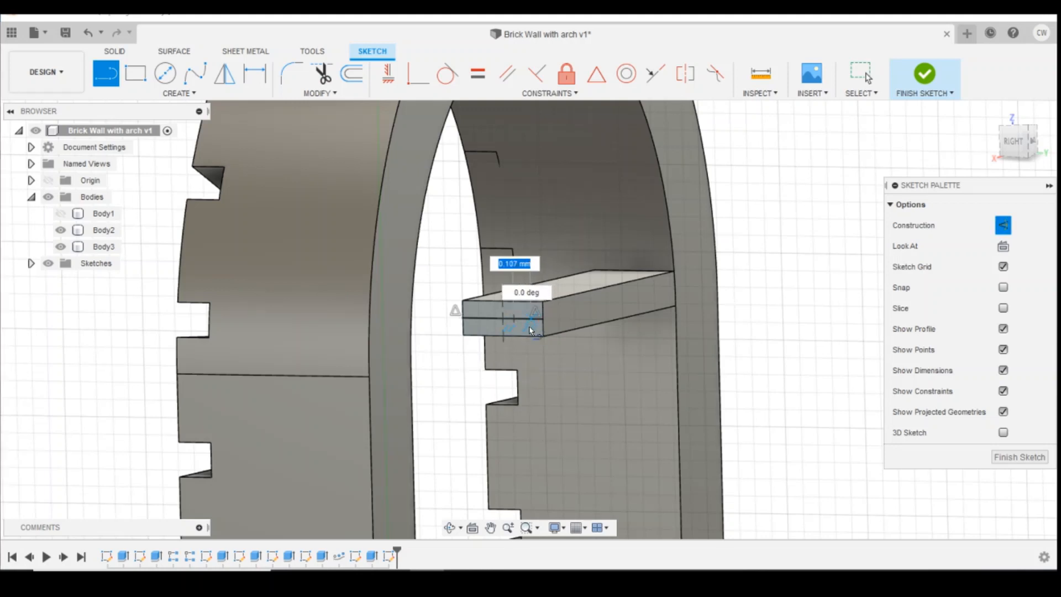
key("Escape")
left_click(520, 319)
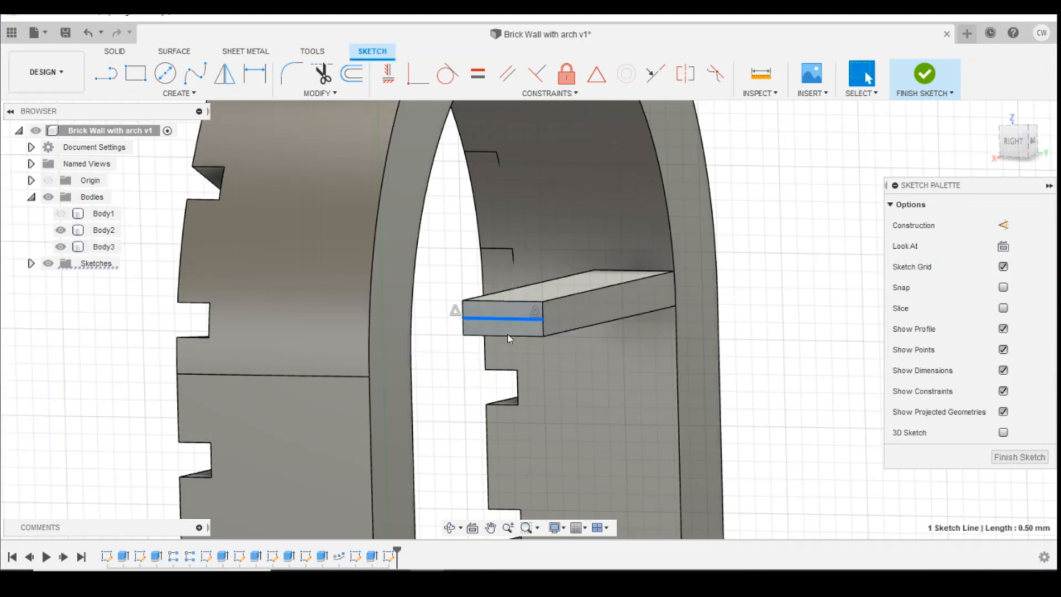
left_click(1003, 225)
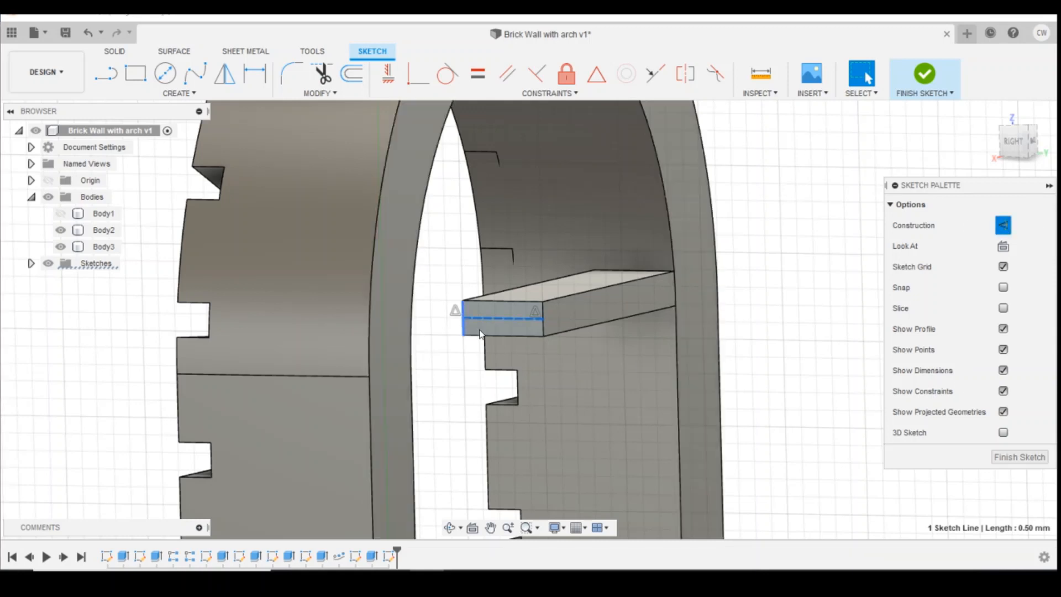
- Finish the sketch and start a circular pattern of the bar's extrude feature around the construction line on its end face
left_click(1027, 463)
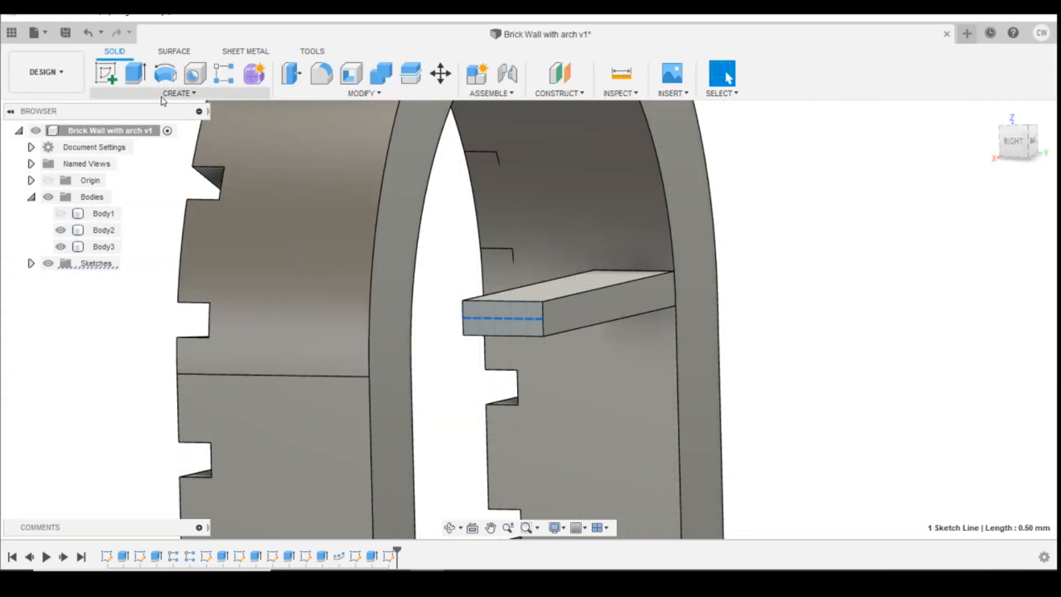
left_click(163, 94)
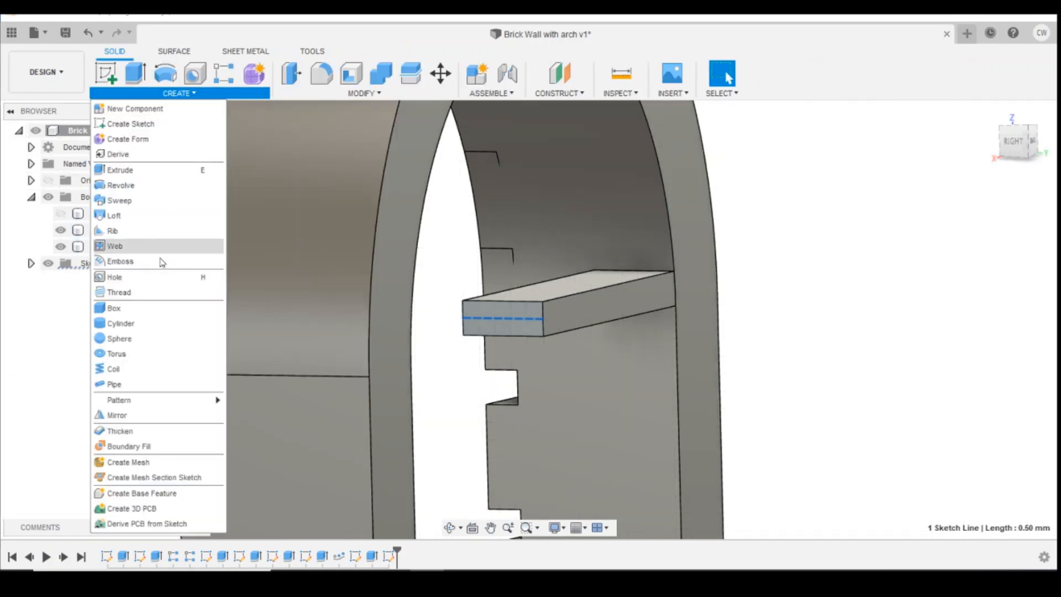
mouse_move(164, 400)
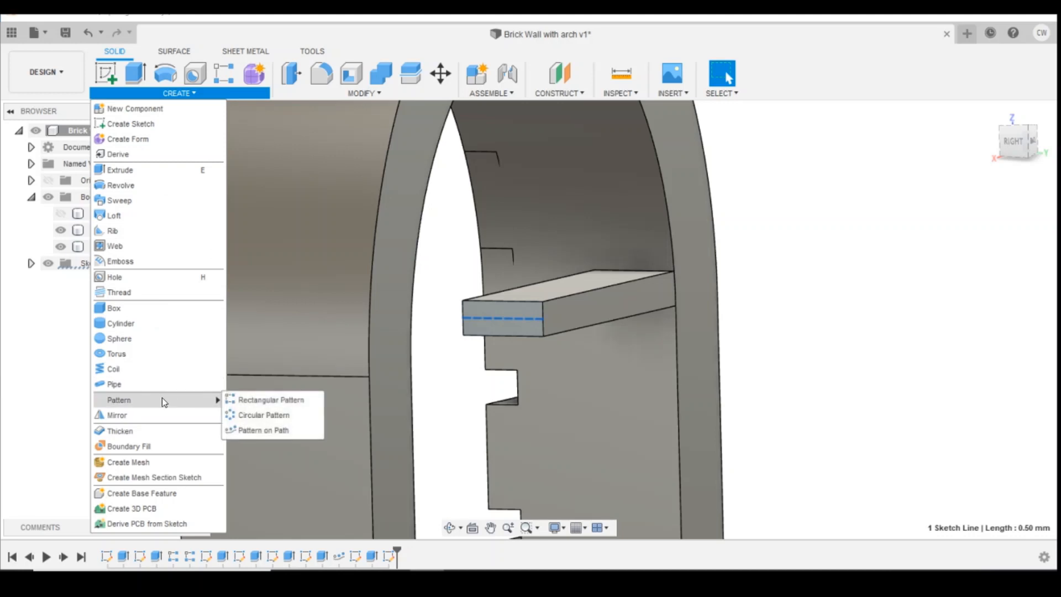
left_click(262, 417)
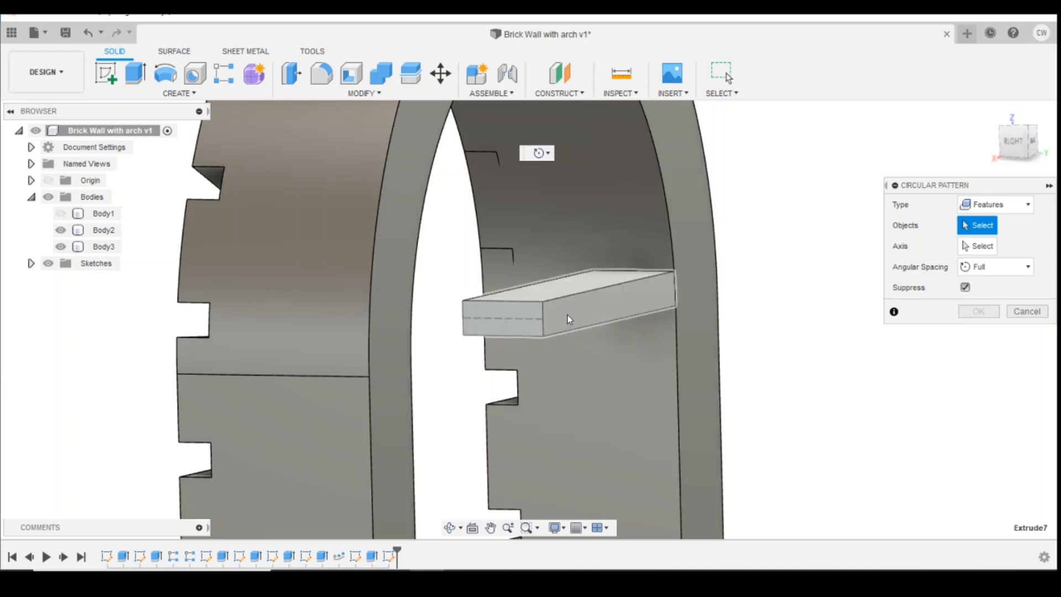
left_click(566, 314)
left_click(975, 246)
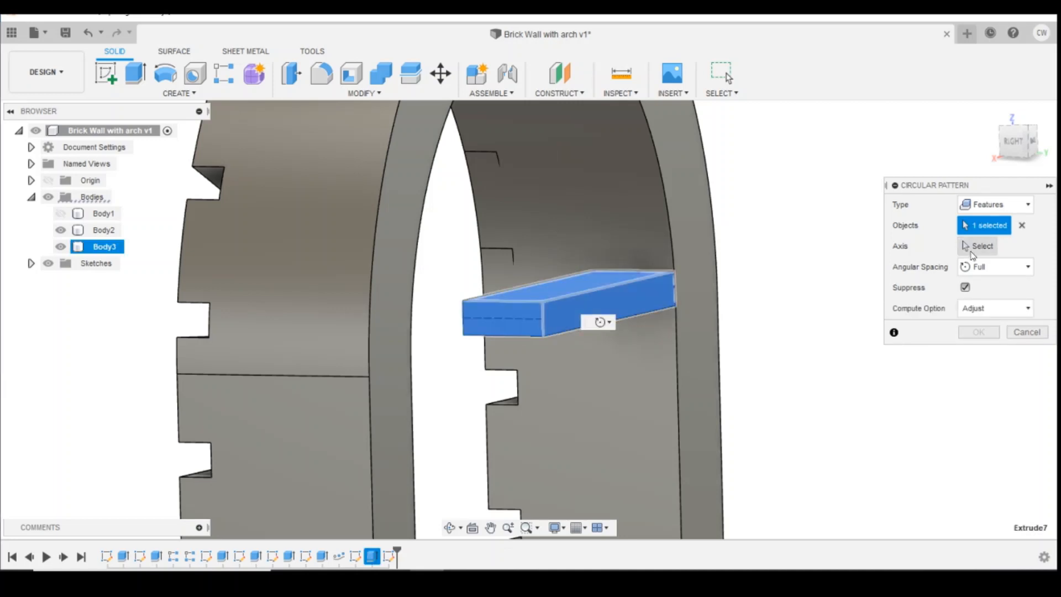
left_click(515, 320)
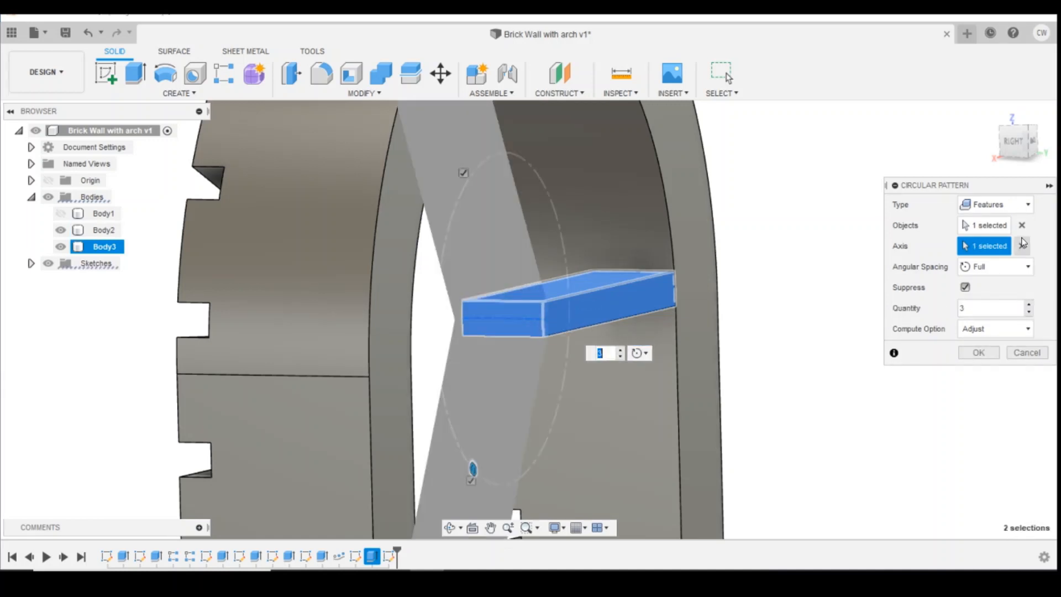
- Set the circular pattern's angular spacing to a total angle of -180 degrees with quantity 5 and create it
left_click(1032, 142)
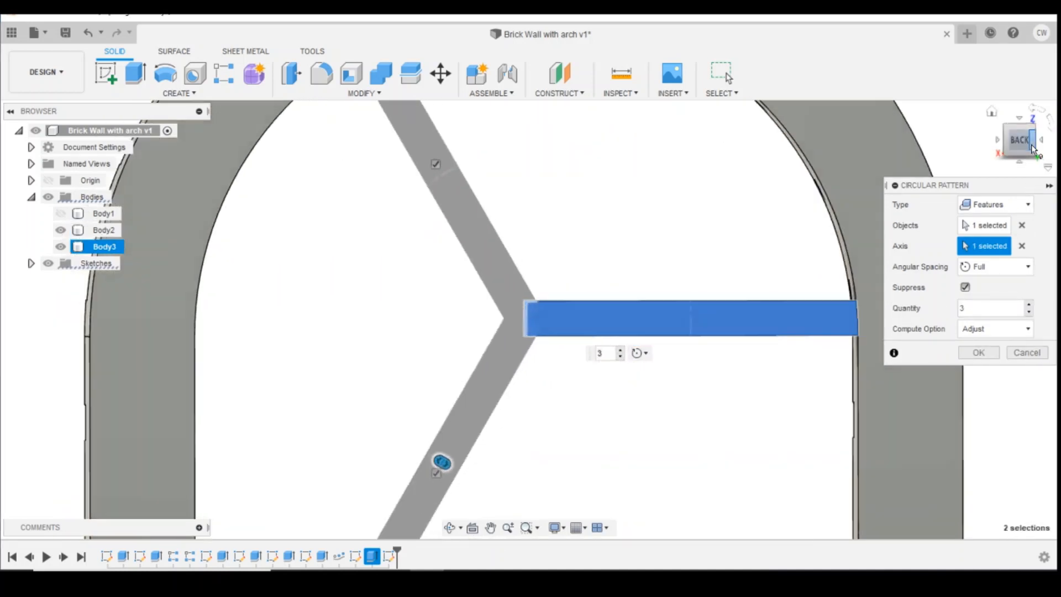
left_click(1007, 269)
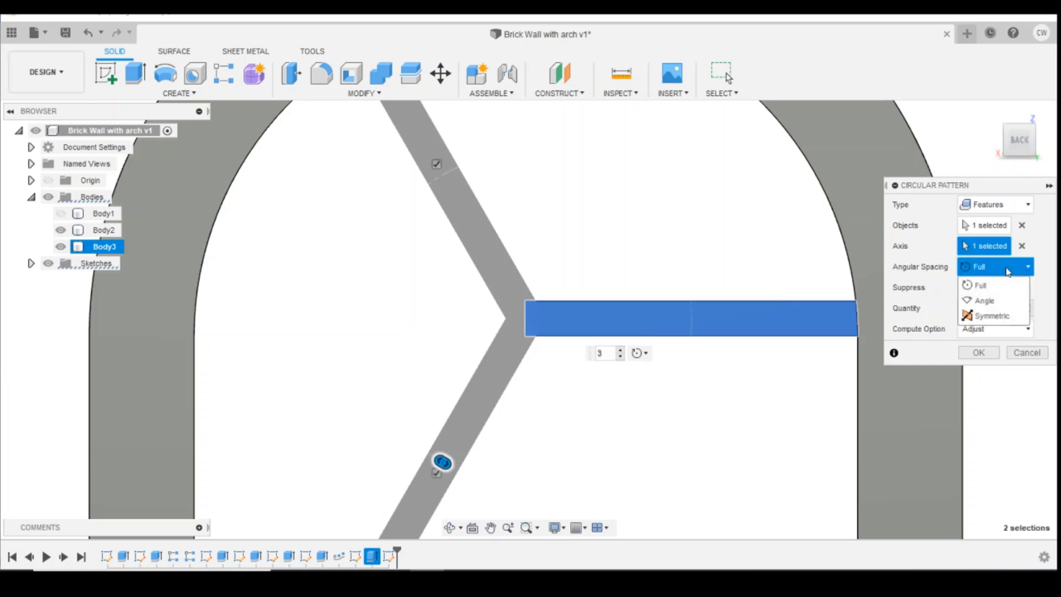
left_click(1006, 302)
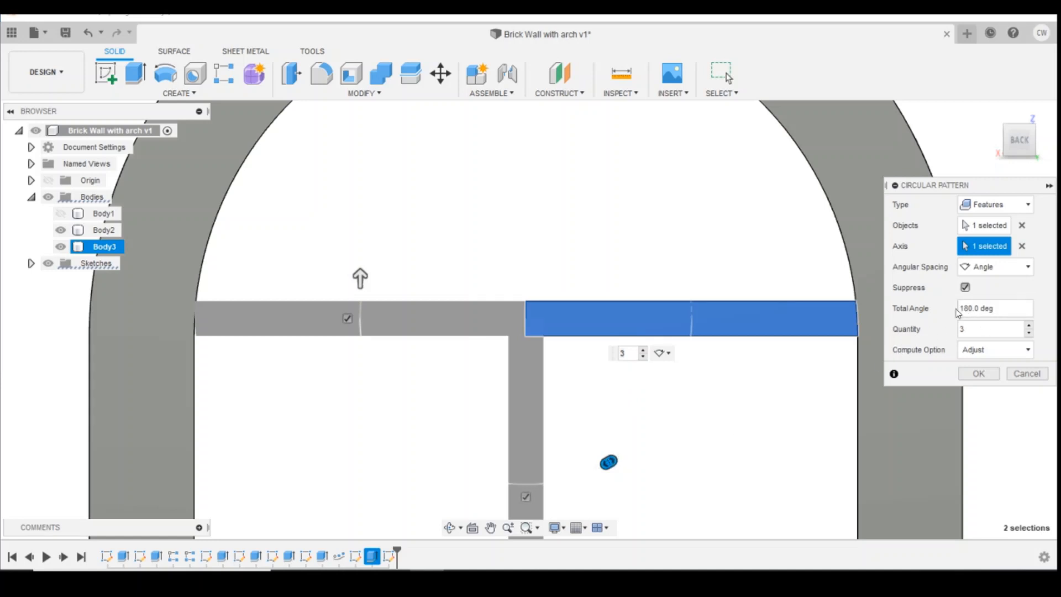
type("-")
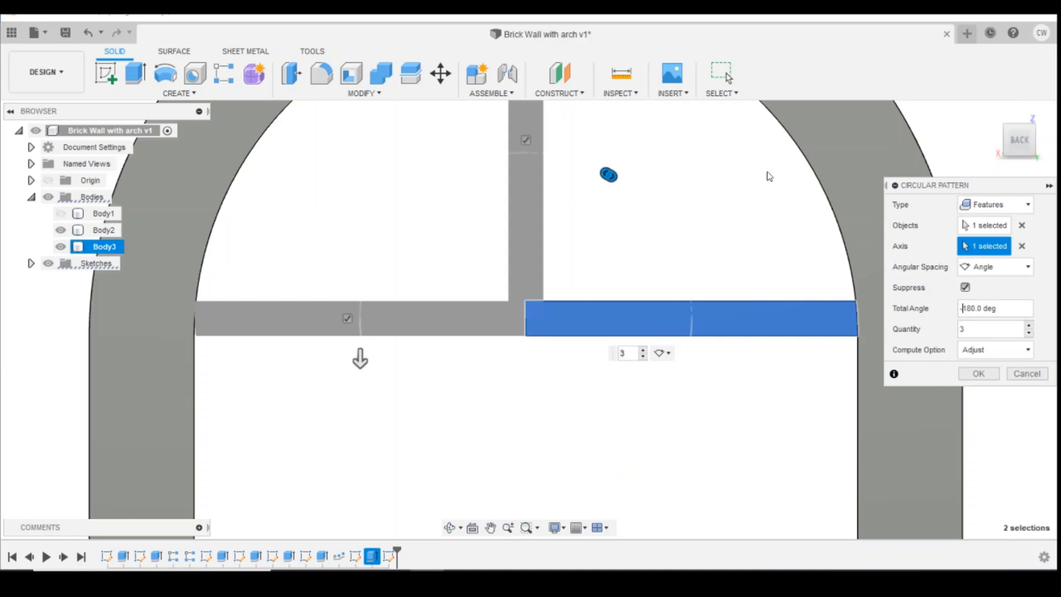
left_click(1030, 326)
left_click(1028, 326)
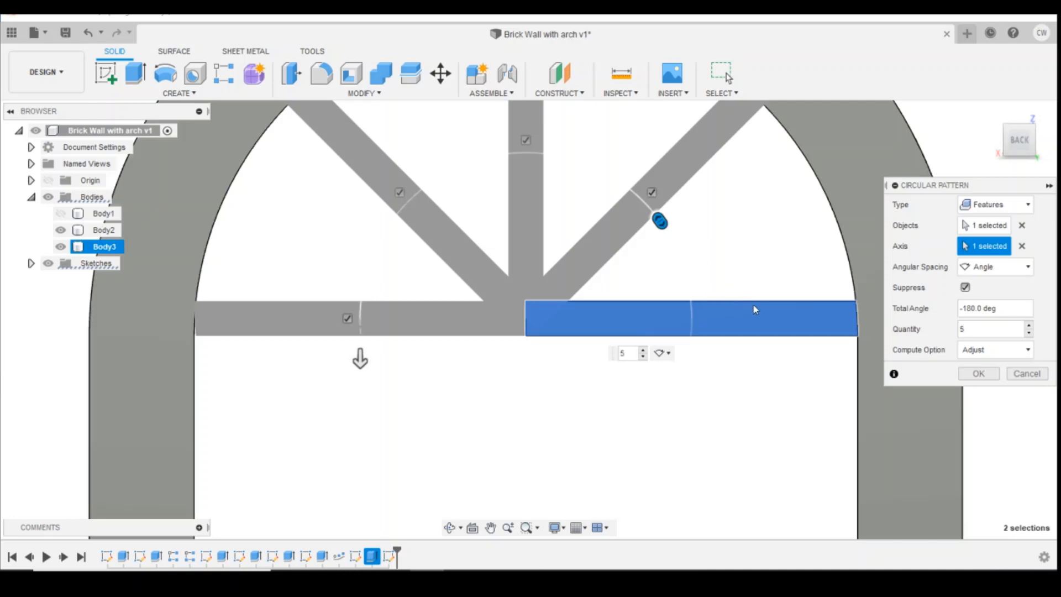
left_click(979, 374)
- Examine the fanned bars inside the arch from the front, the side and at an angle
left_click(1006, 151)
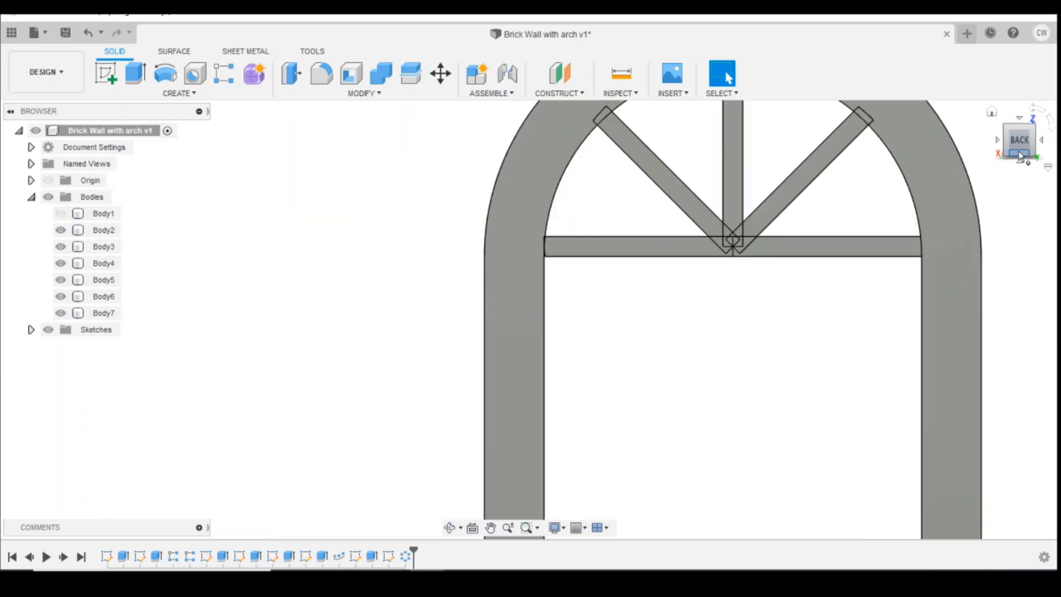
left_click_drag(1032, 143, 996, 128)
left_click(1000, 126)
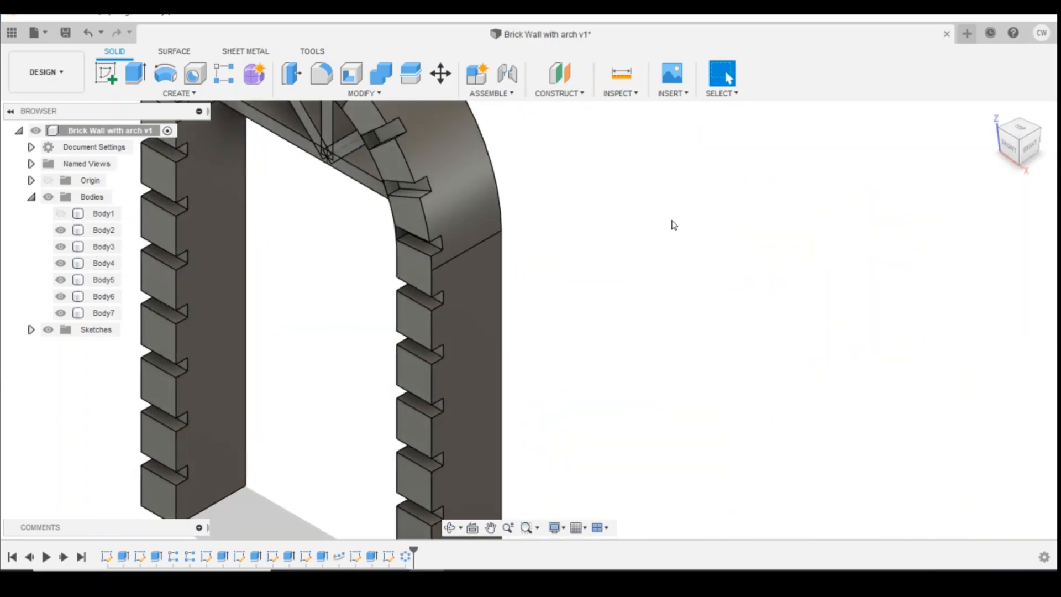
left_click(1006, 150)
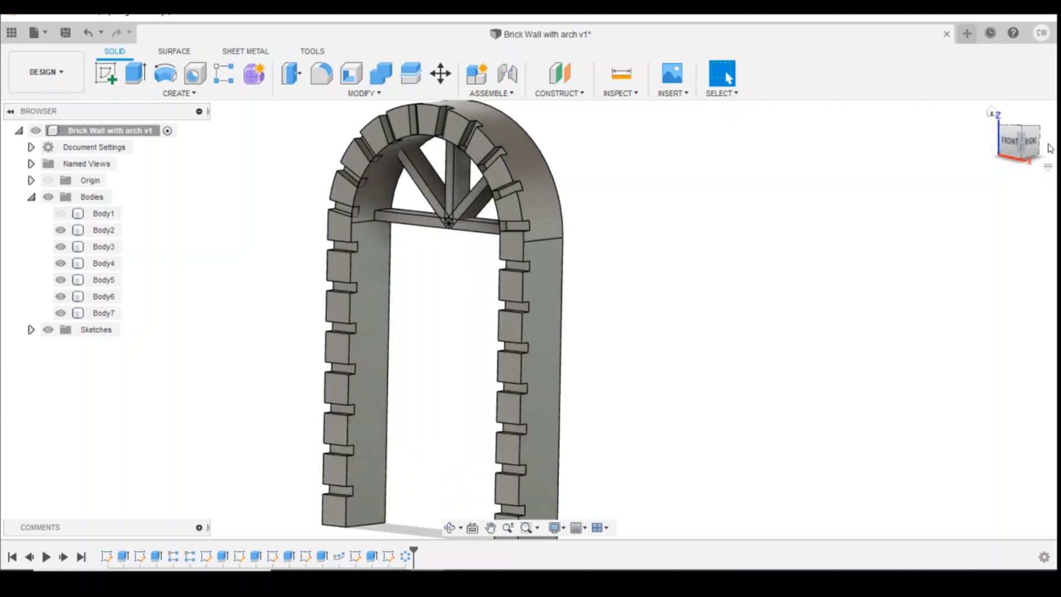
left_click_drag(1034, 147, 1053, 137)
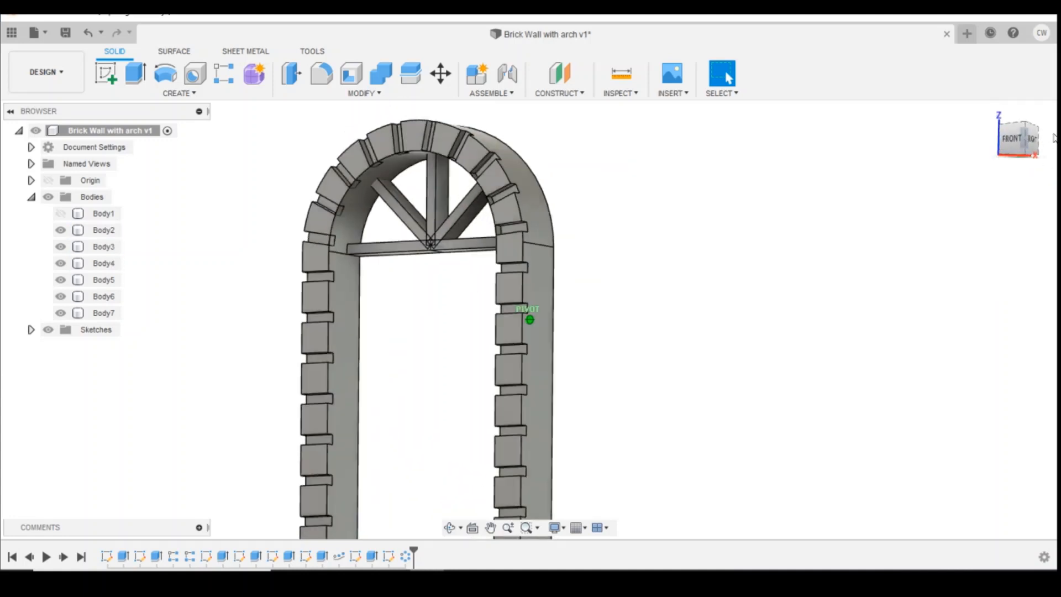
left_click(1012, 142)
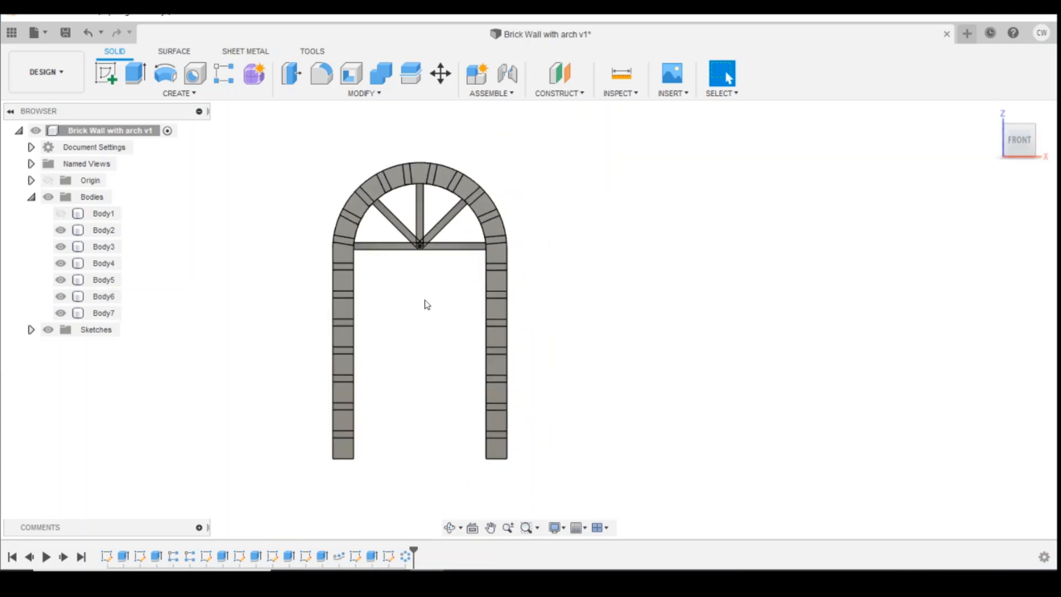
left_click(1046, 148)
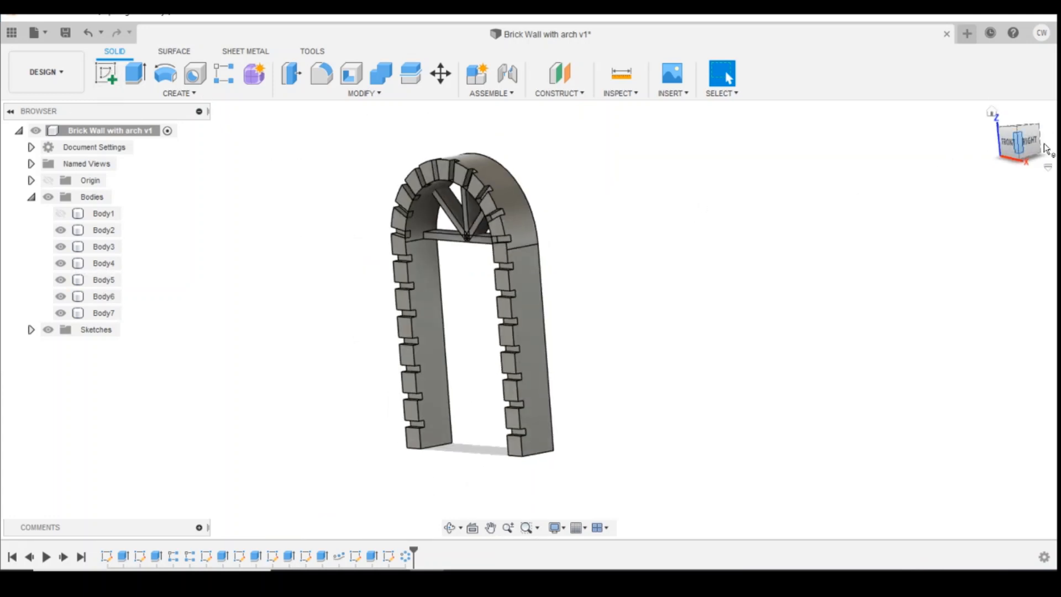
left_click(1028, 142)
left_click(1047, 147)
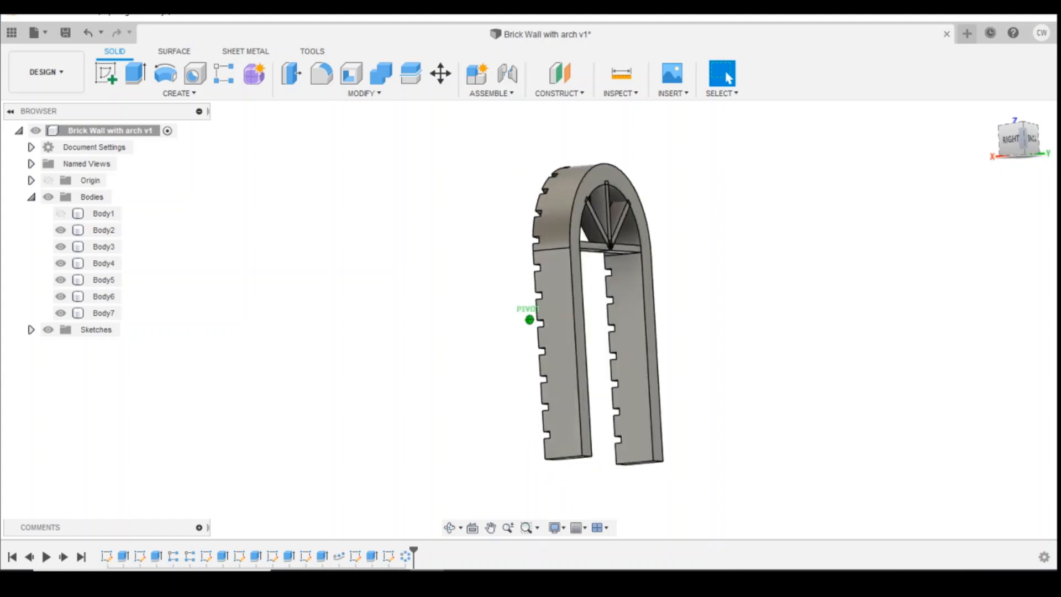
- Start a sketch on the arch's back face and draw a 3.8 mm by 0.2 mm rectangle across the foot of the opening
left_click(1031, 139)
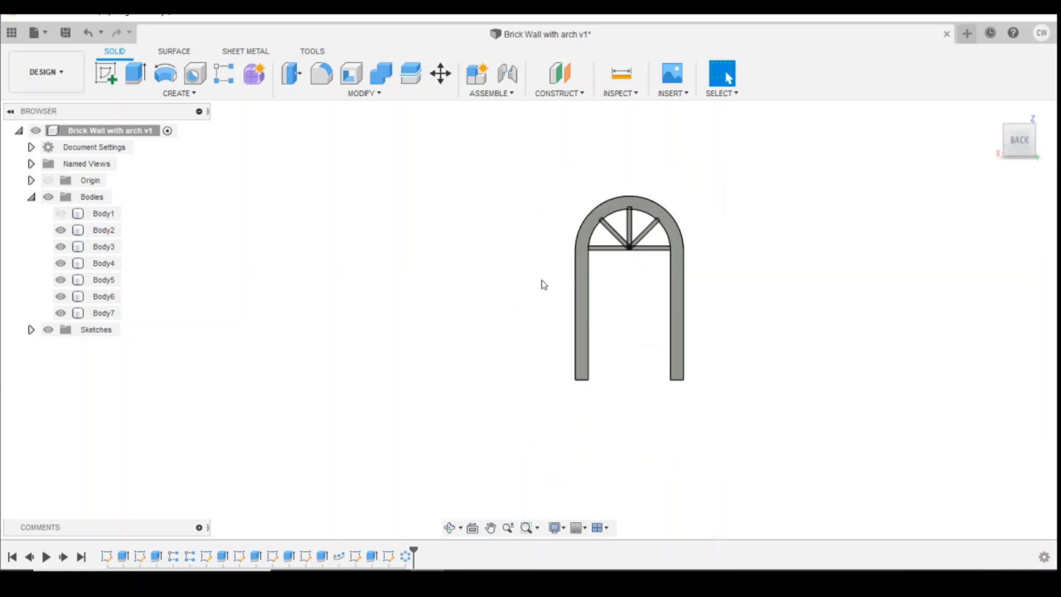
left_click(113, 77)
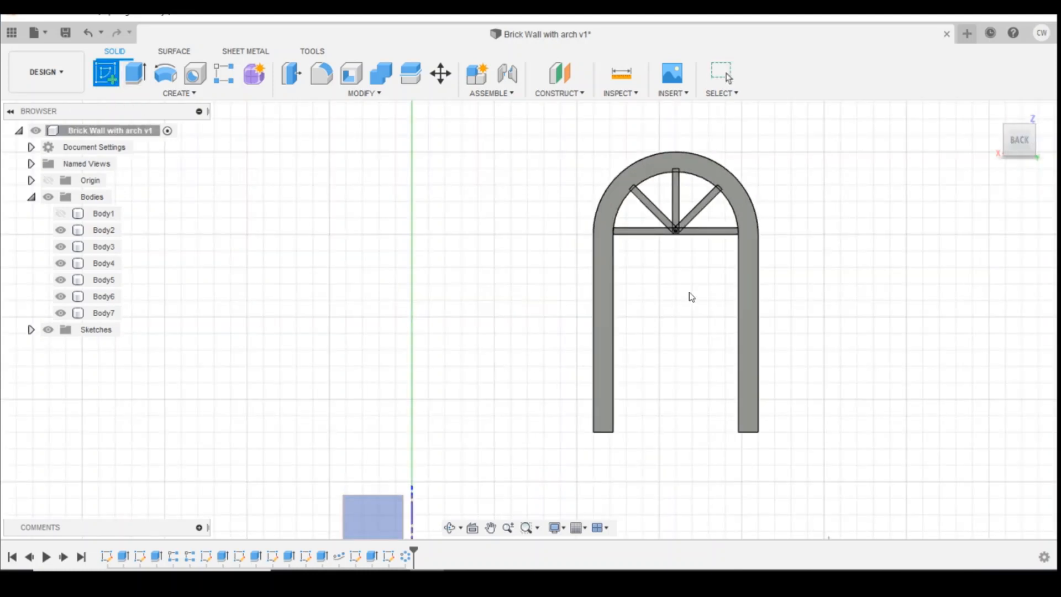
left_click(748, 273)
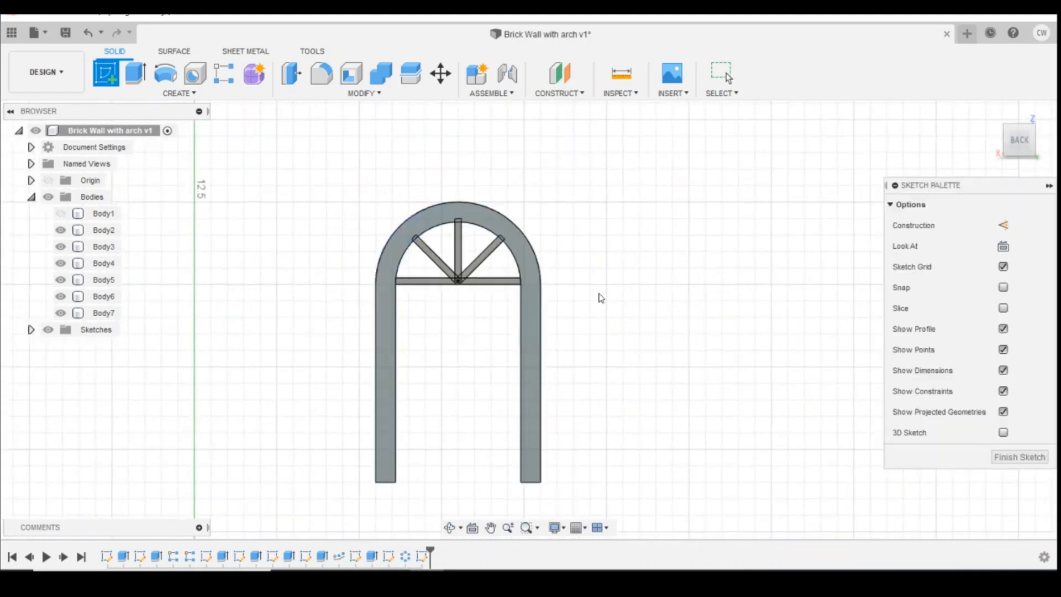
scroll(599, 293, "up", 3)
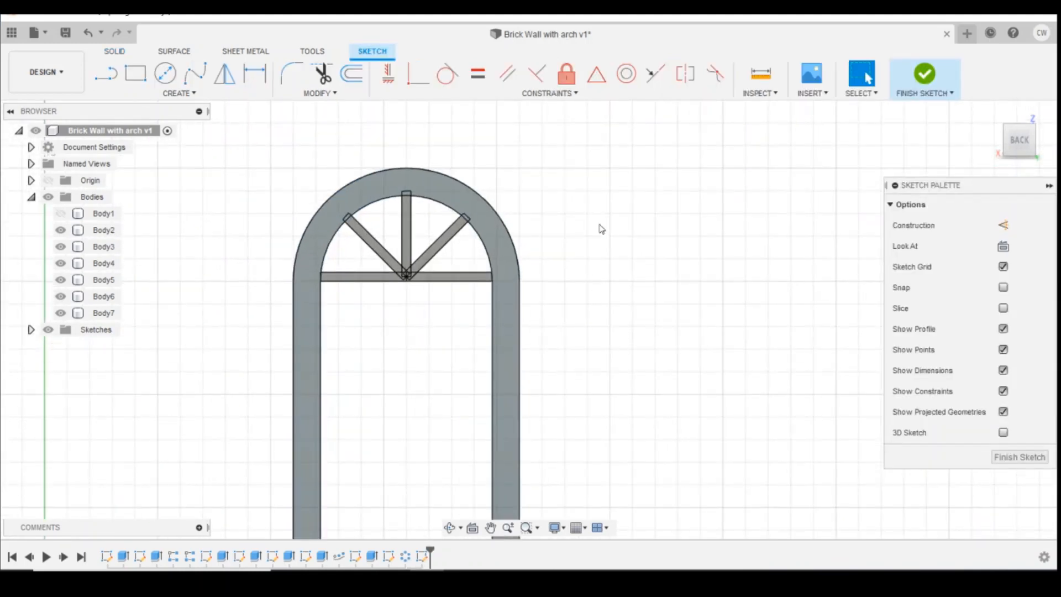
scroll(599, 226, "down", 3)
scroll(520, 377, "up", 3)
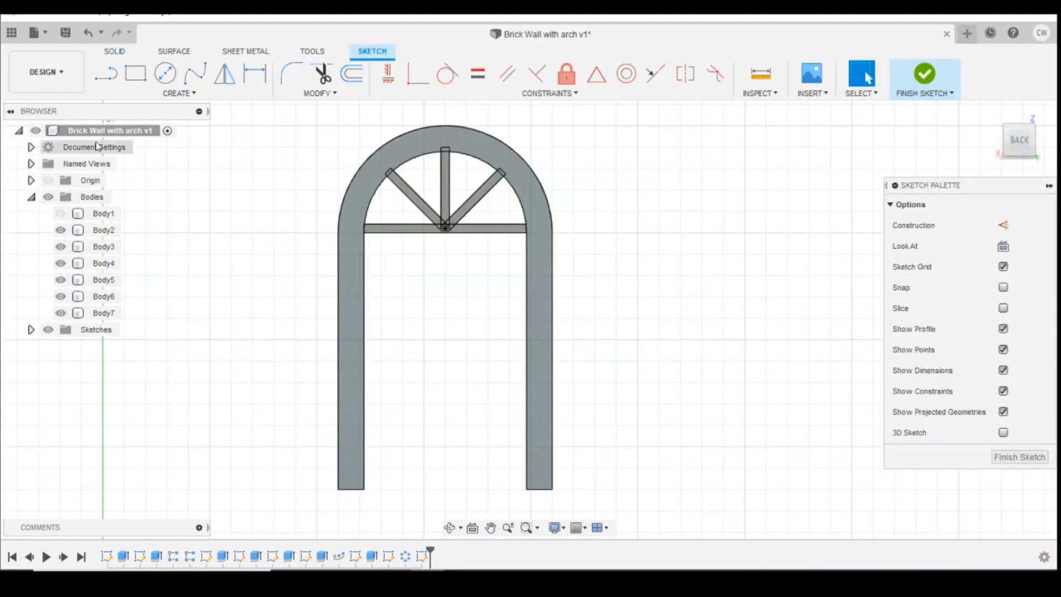
left_click(136, 73)
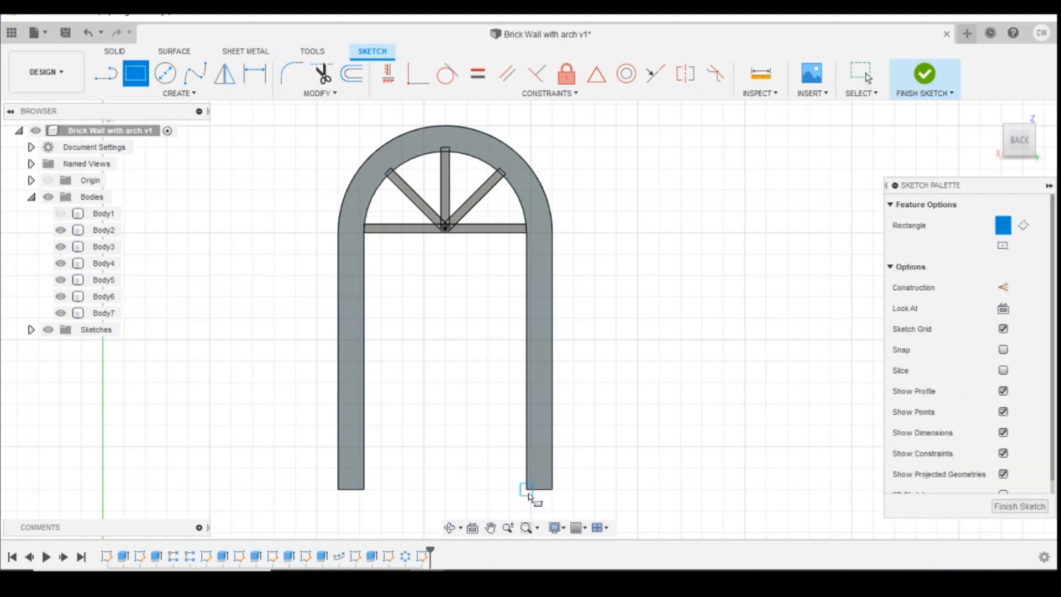
left_click(527, 490)
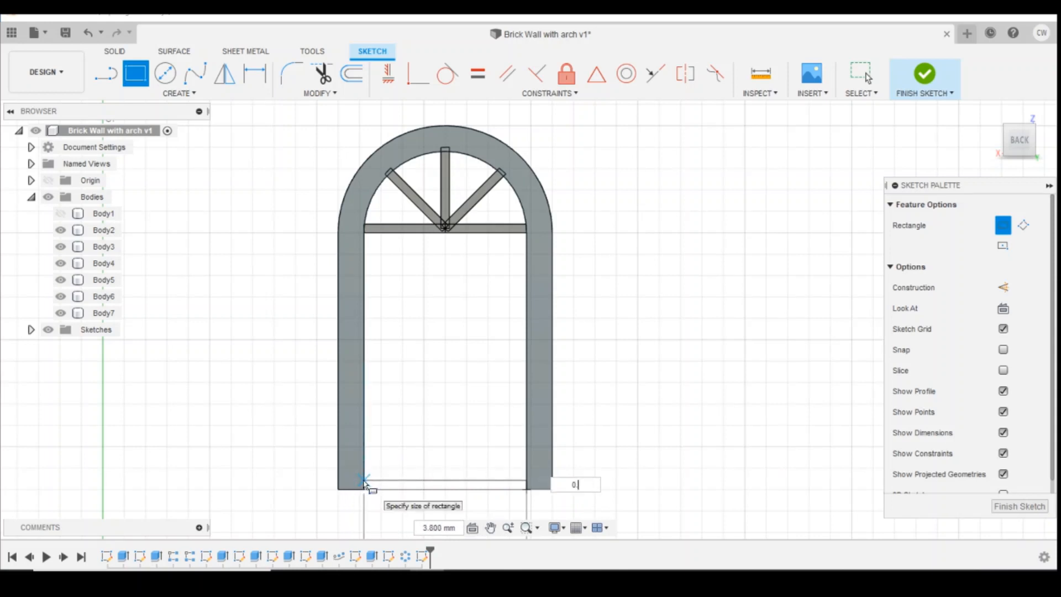
type("0.2")
key("Tab")
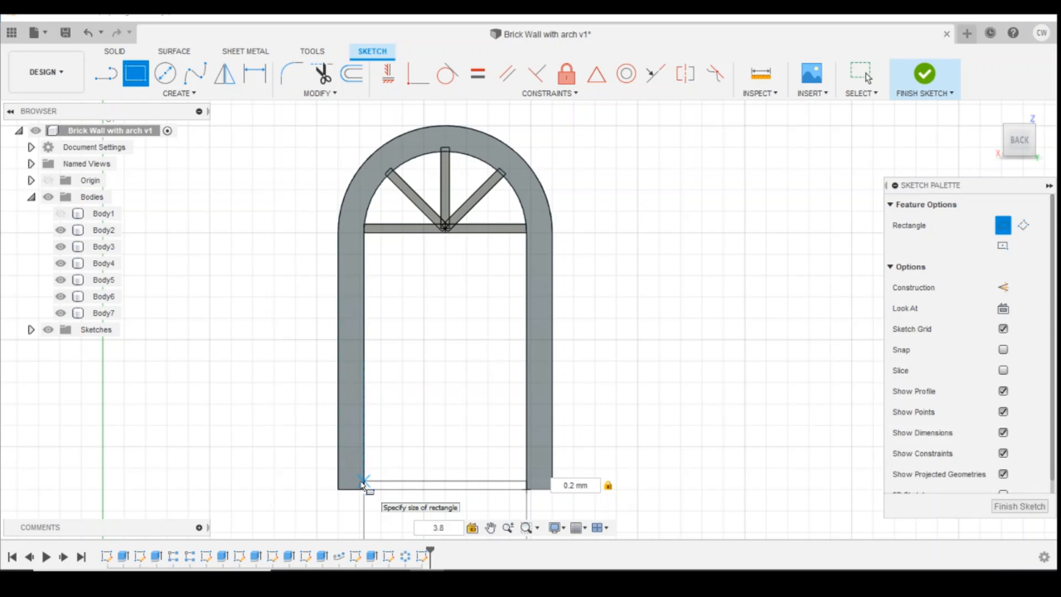
left_click(362, 485)
key("Escape")
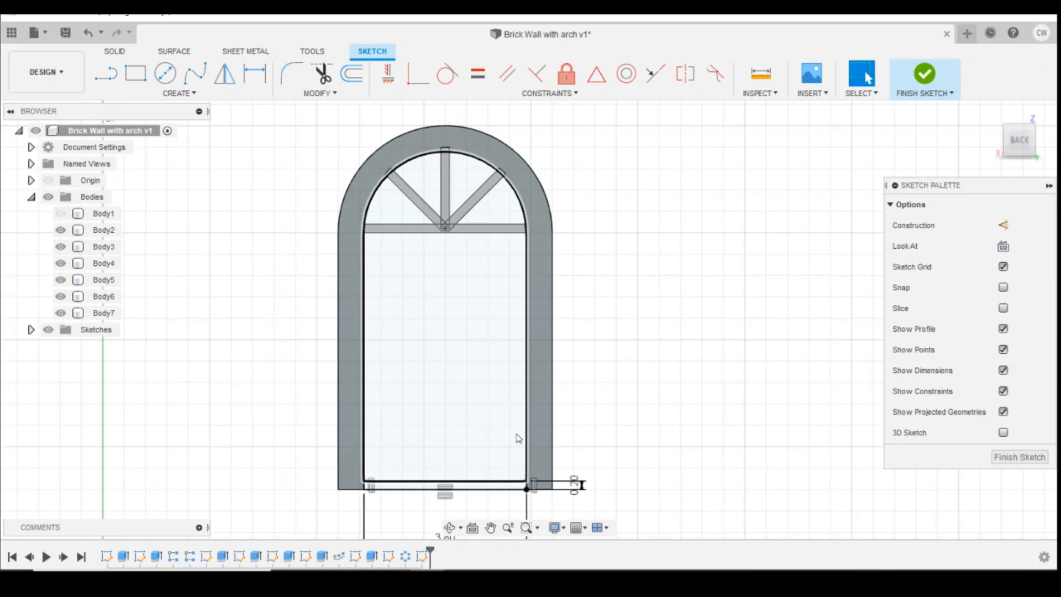
- Extrude the rectangle at the foot of the opening by -0.5 mm as a new body
scroll(461, 484, "up", 3)
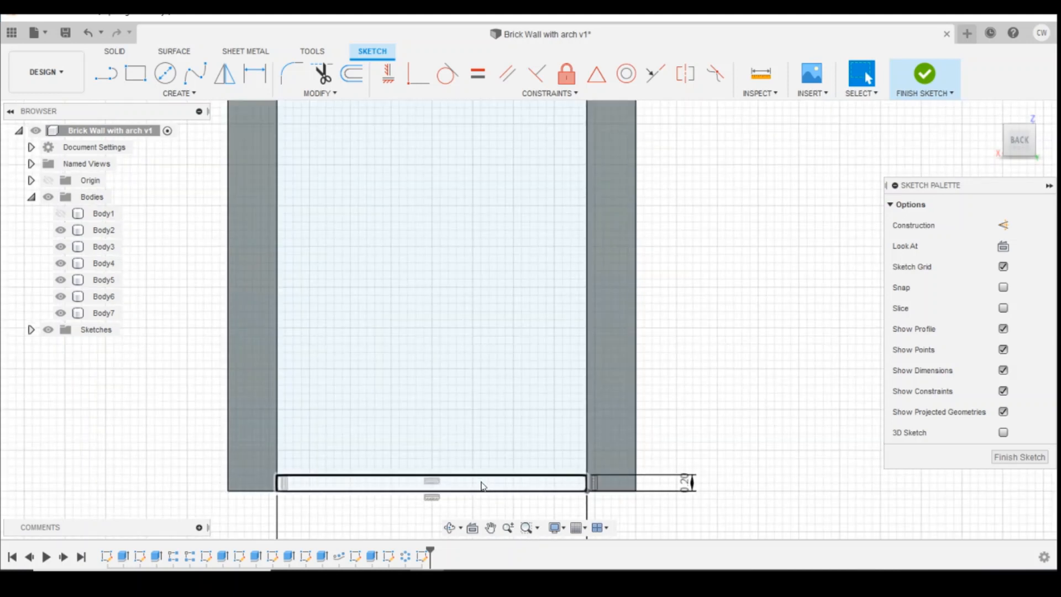
left_click(489, 488)
right_click(490, 486)
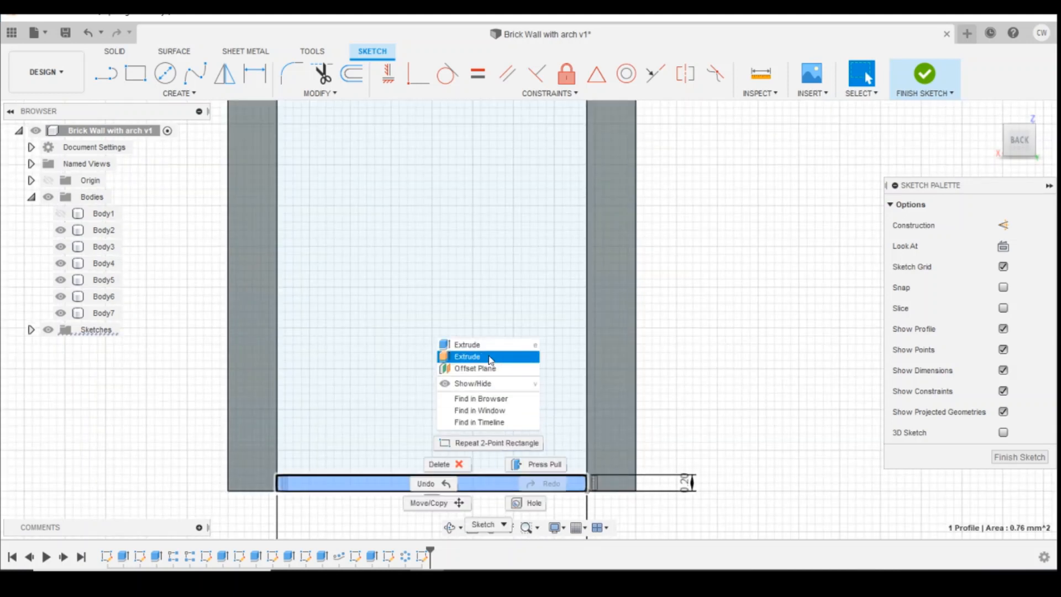
left_click(470, 356)
mouse_move(1016, 144)
left_mouse_down()
mouse_move(1041, 153)
mouse_move(1022, 145)
mouse_move(1032, 144)
left_mouse_up()
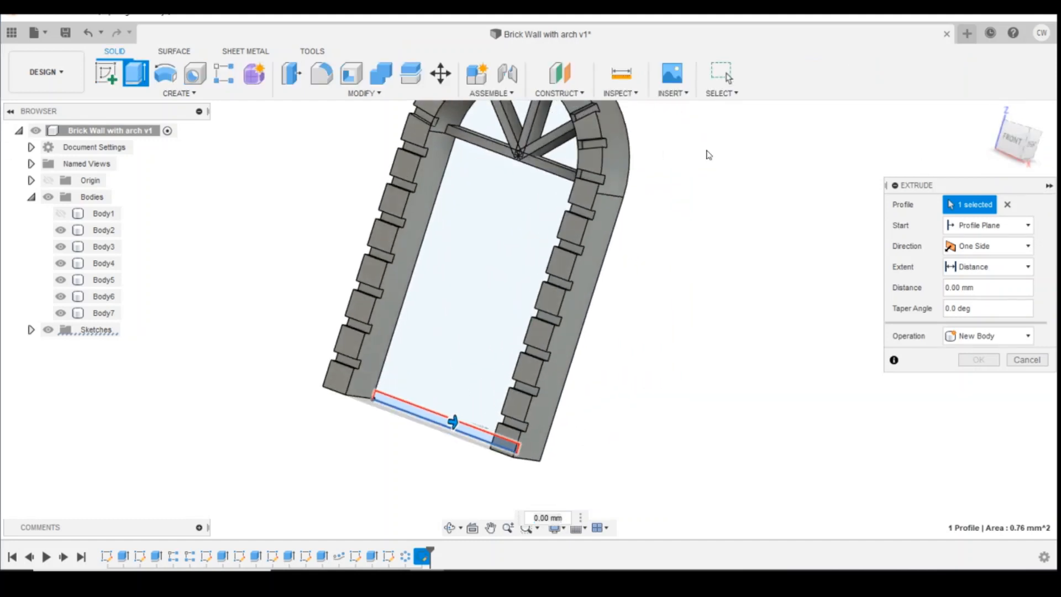
left_click(550, 170)
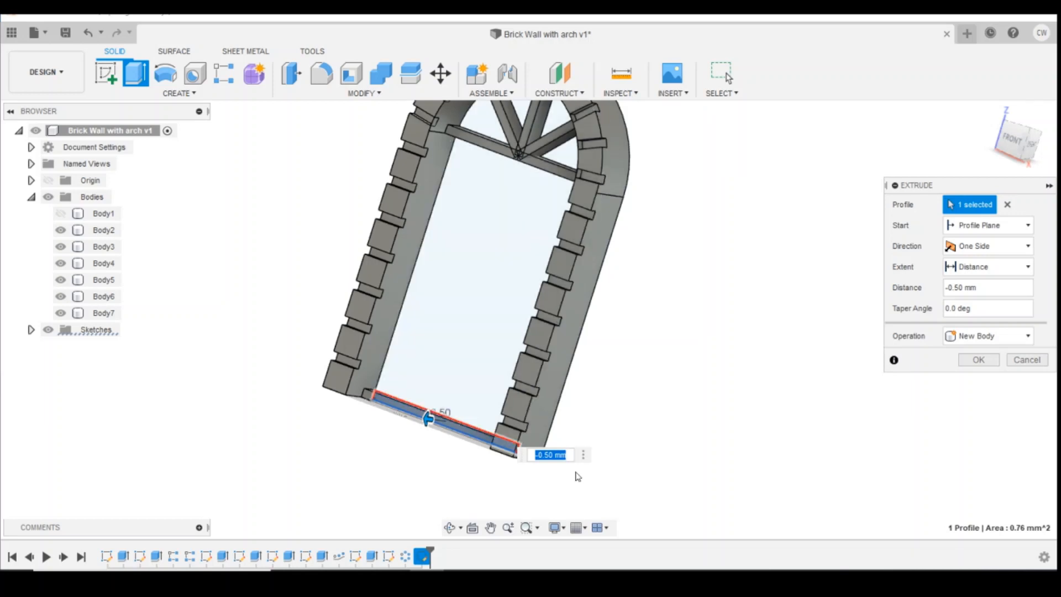
left_click(978, 361)
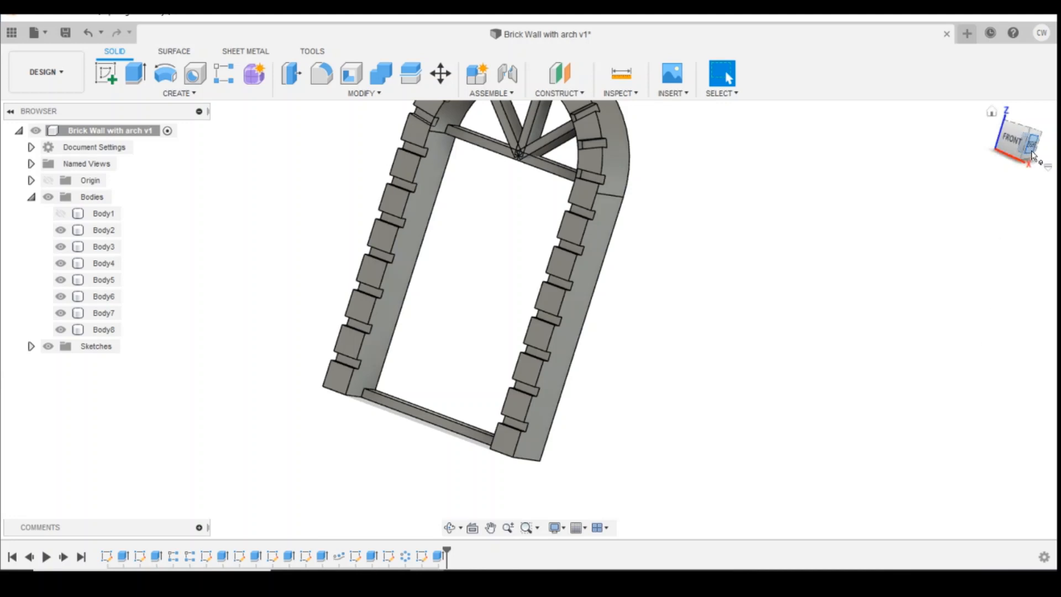
- Start a rectangular pattern of type Features and select the extruded bar at the foot of the opening as its object
left_click_drag(1032, 154, 1039, 150)
left_click(1016, 143)
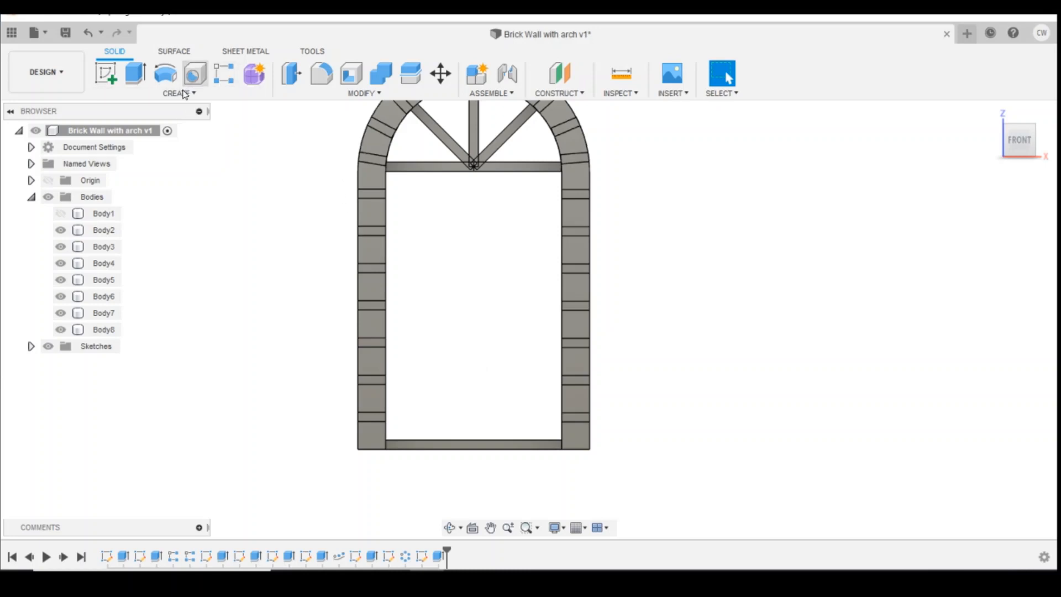
left_click(195, 73)
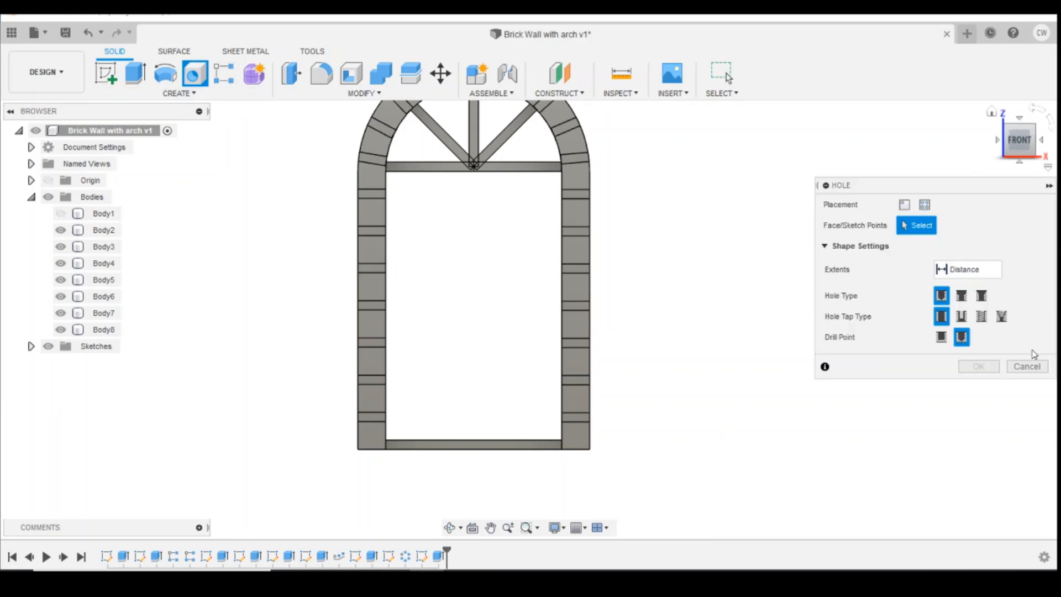
left_click(1027, 366)
left_click(182, 92)
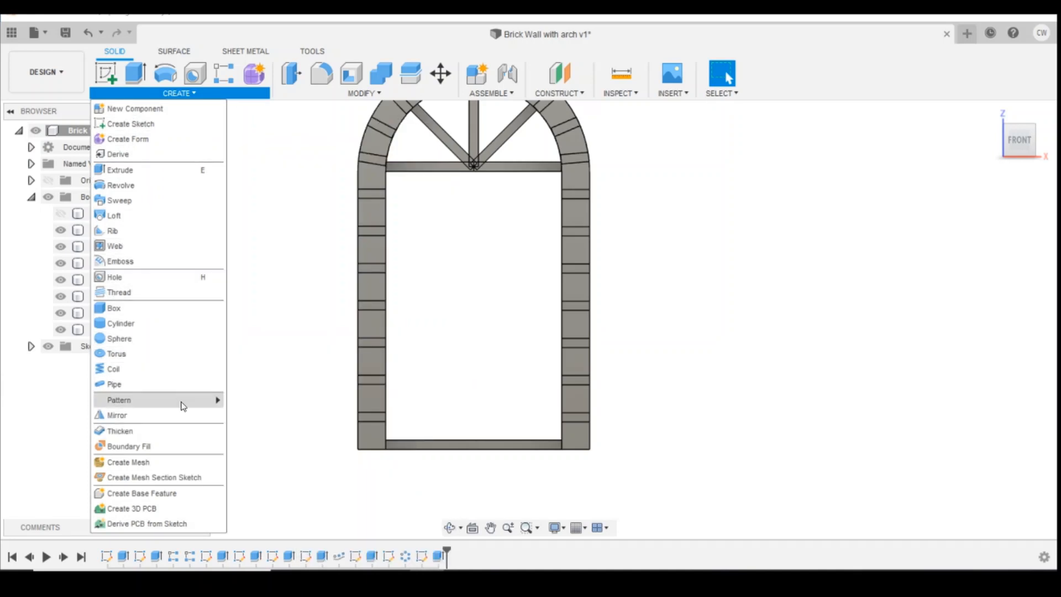
mouse_move(208, 402)
left_click(260, 400)
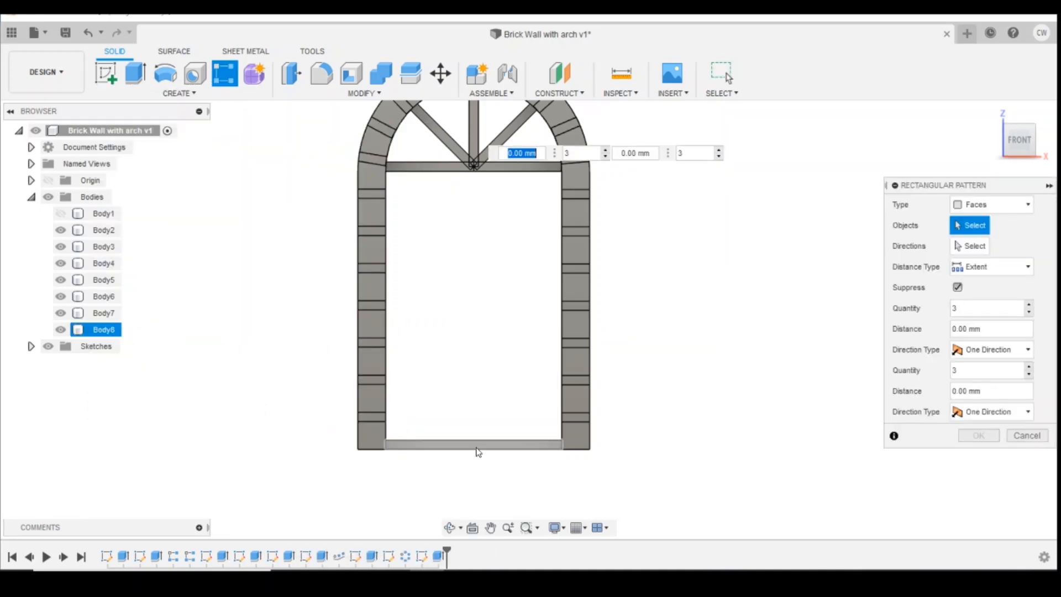
left_click(992, 204)
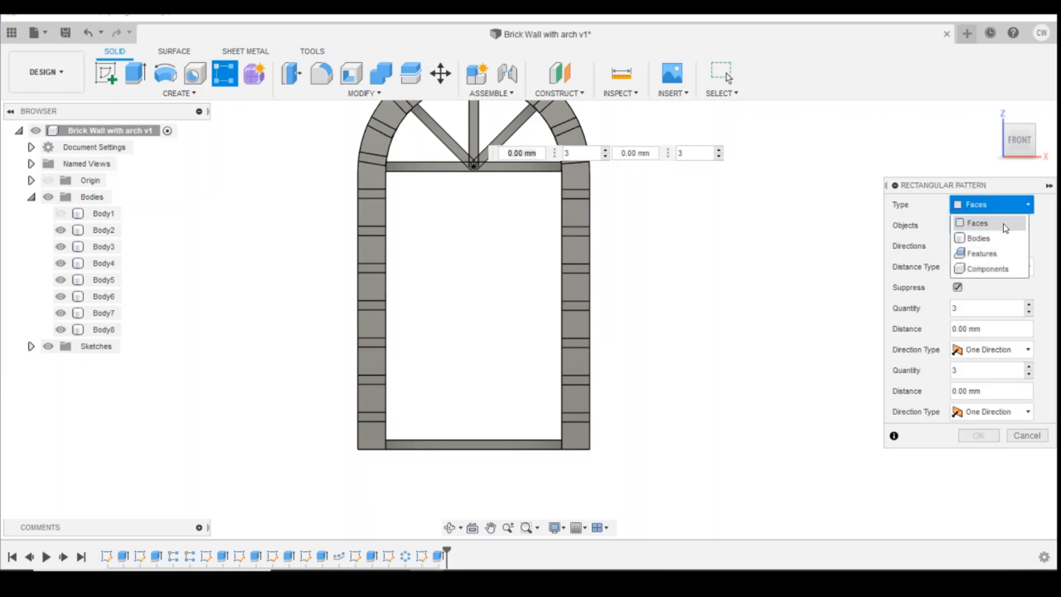
left_click(982, 253)
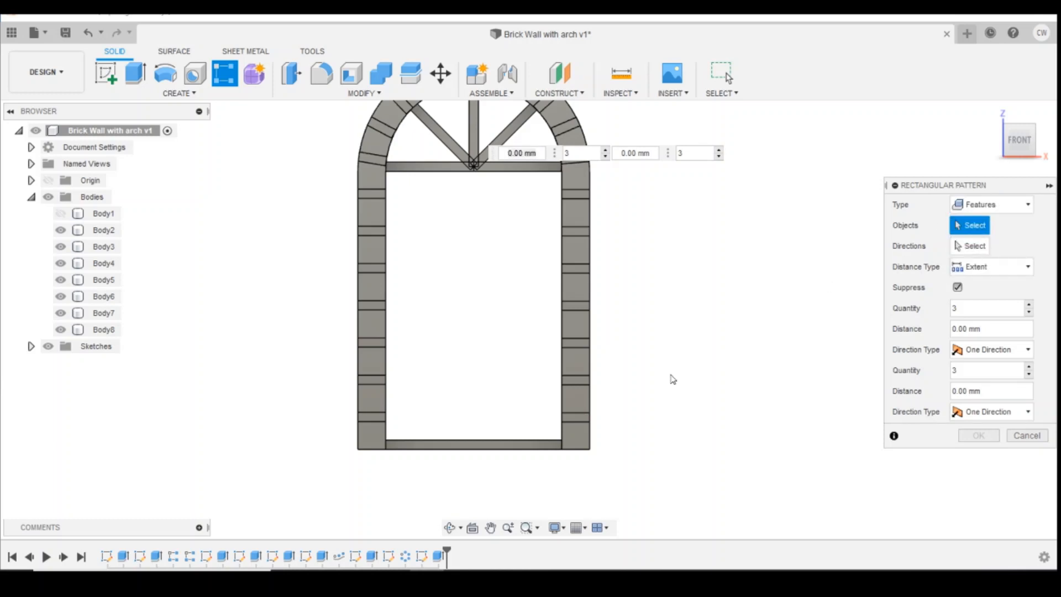
left_click(473, 447)
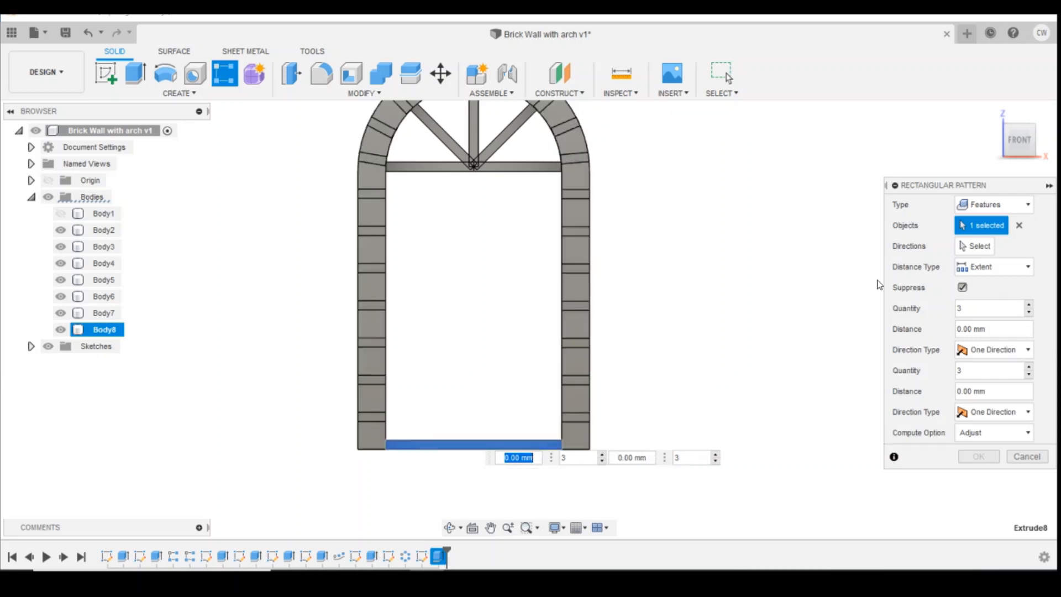
- Pattern the foot bar upward along the opening's vertical edge with quantity 3 over an extent of 4 mm
left_click(977, 247)
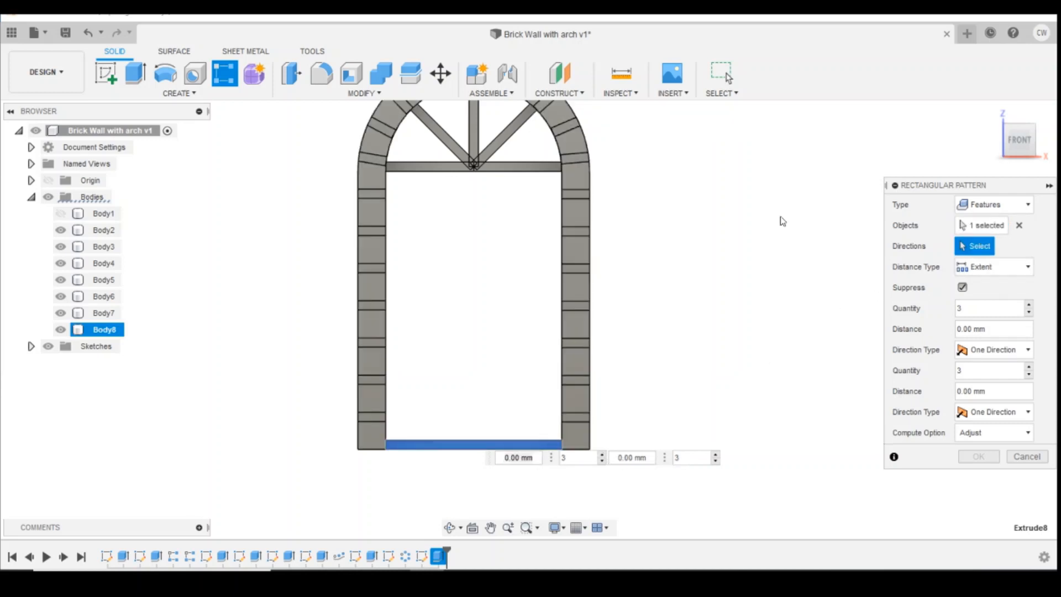
left_click(563, 329)
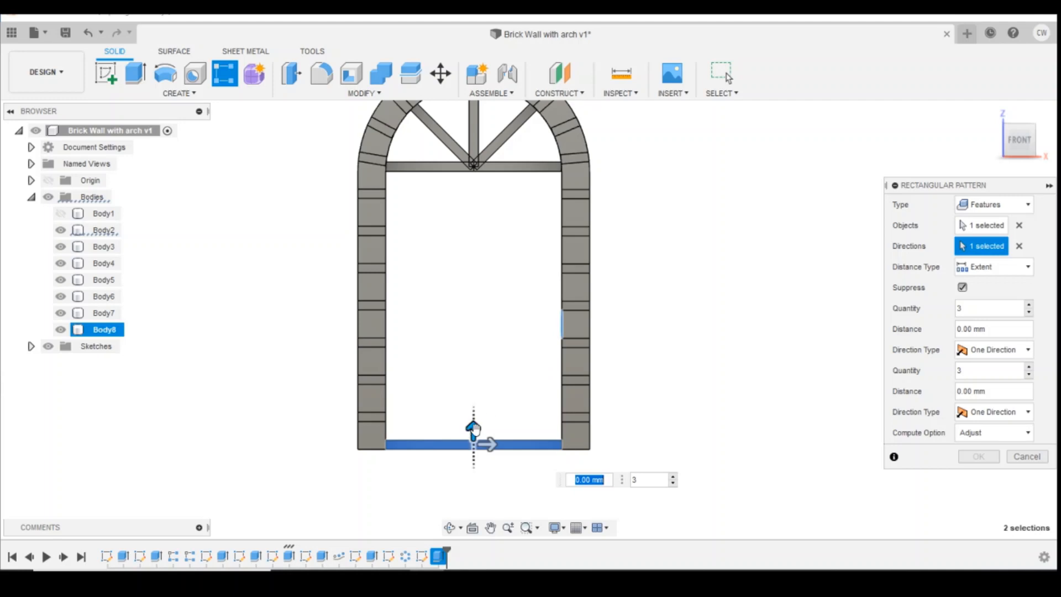
left_click_drag(473, 428, 486, 253)
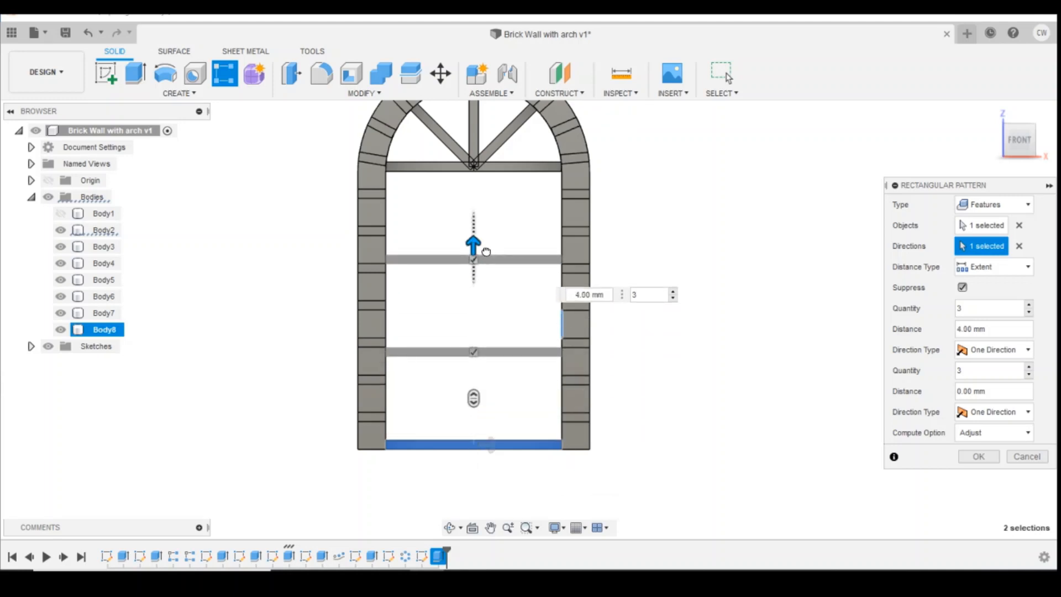
key("Tab")
left_click(978, 457)
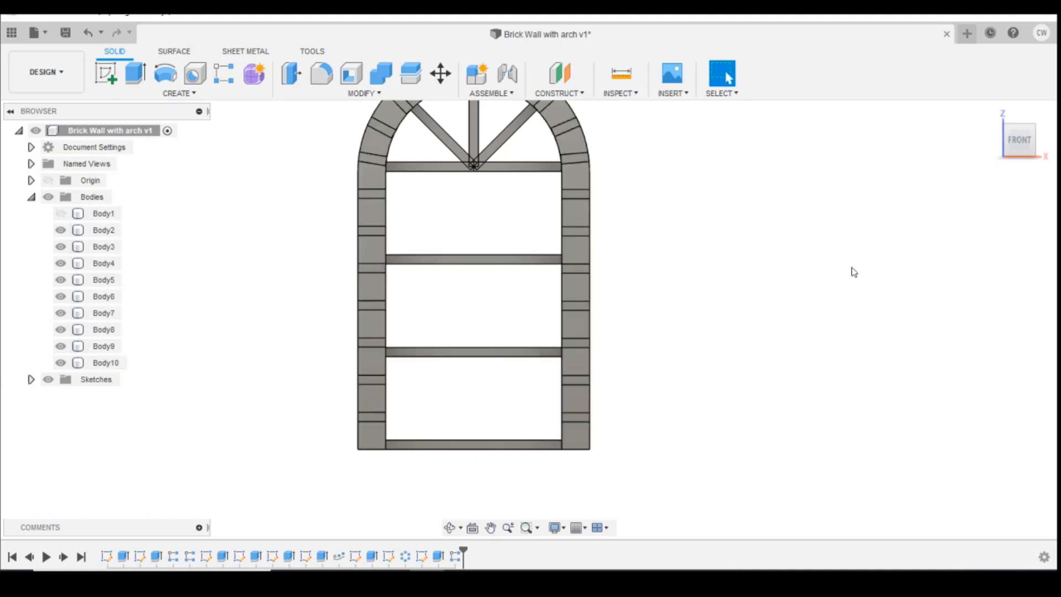
- Start a sketch on the back face of the bar at the foot of the opening
left_click_drag(1018, 146, 940, 140)
left_click(106, 74)
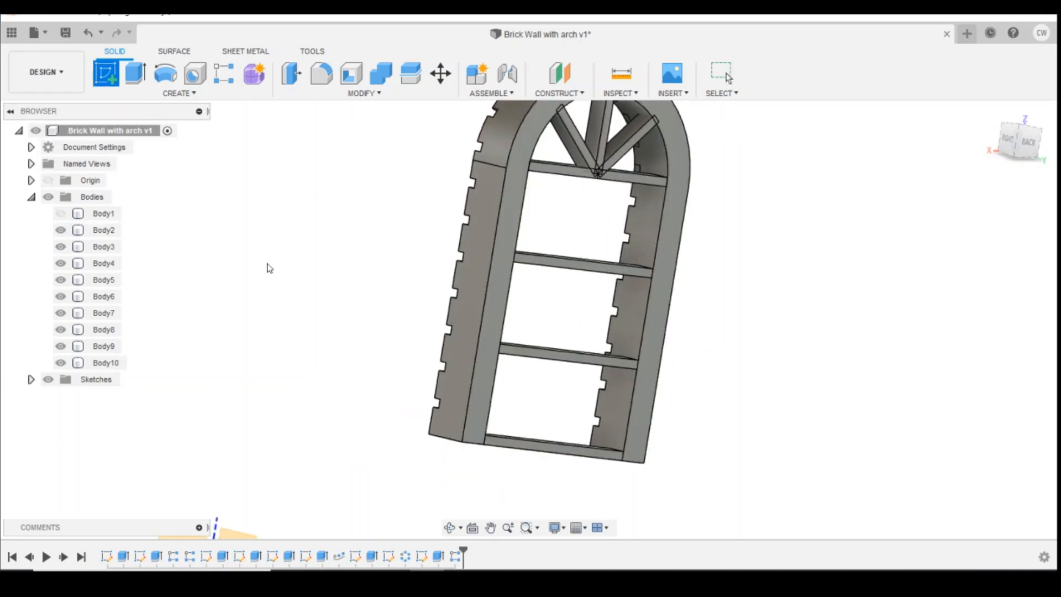
left_click(569, 455)
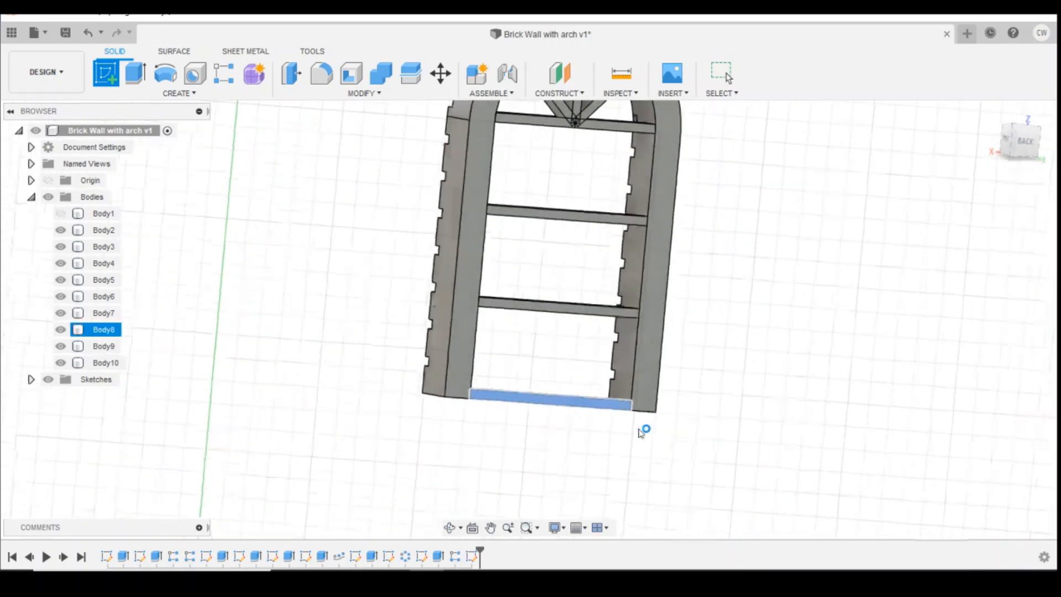
scroll(729, 282, "up", 4)
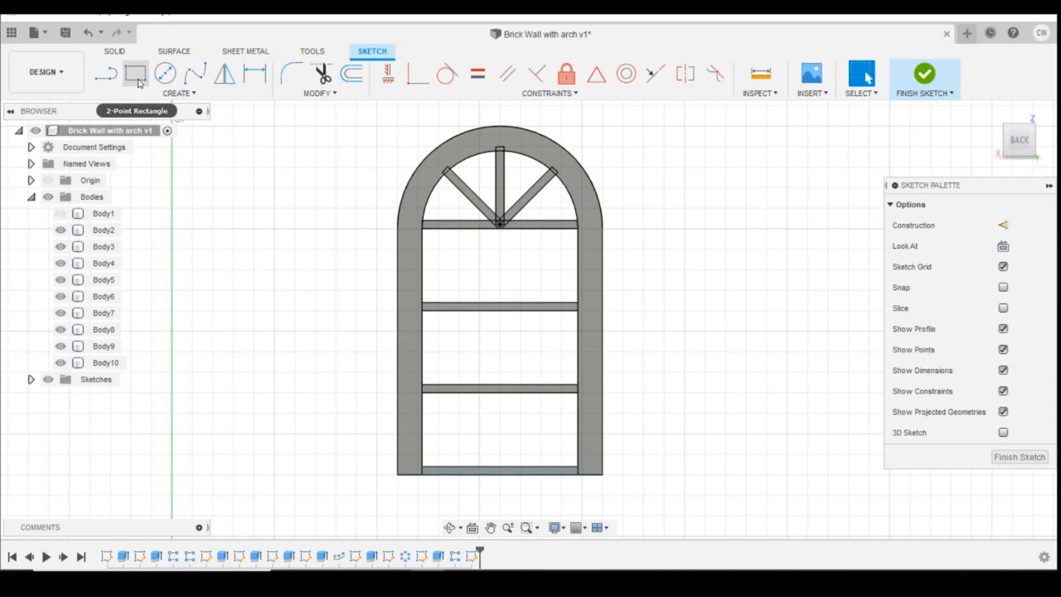
- Draw a tall, narrow rectangle in the middle of the opening, from the foot bar's upper edge to just below the arch's crossbar
left_click(135, 74)
scroll(503, 232, "up", 2)
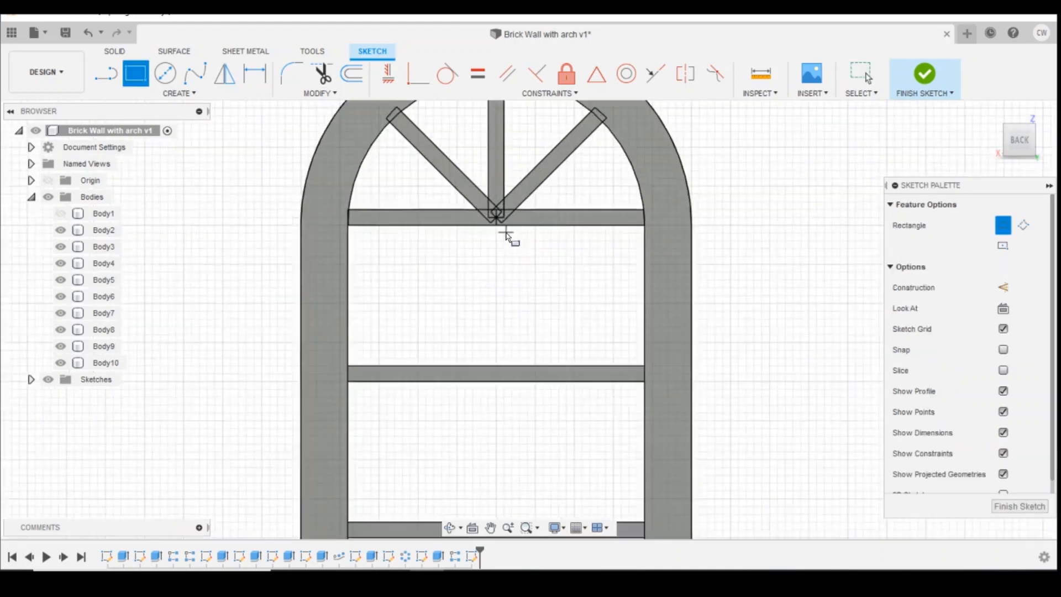
scroll(500, 227, "down", 3)
scroll(538, 433, "up", 3)
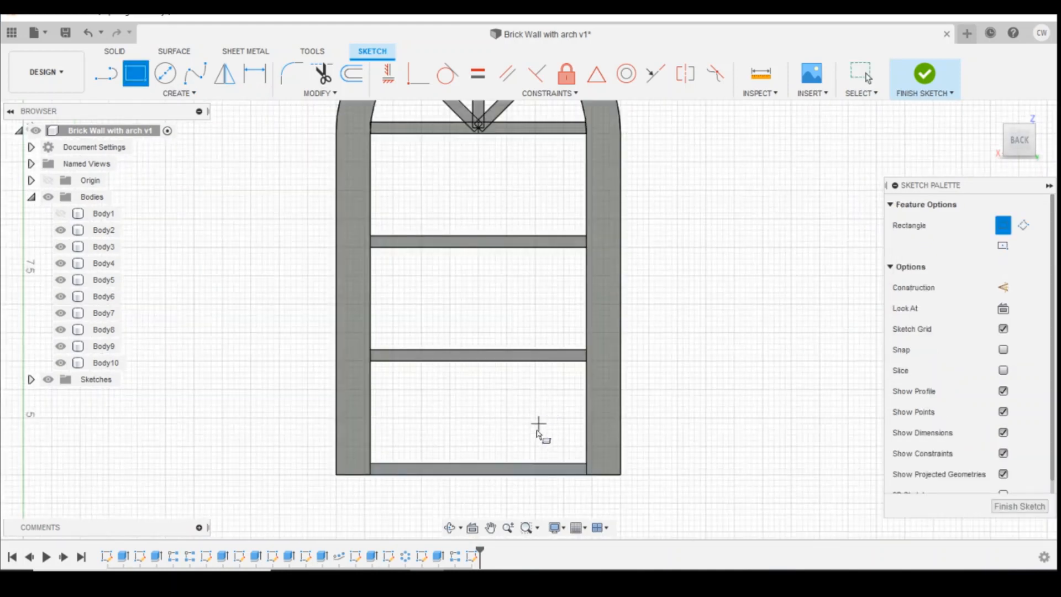
left_click(496, 464)
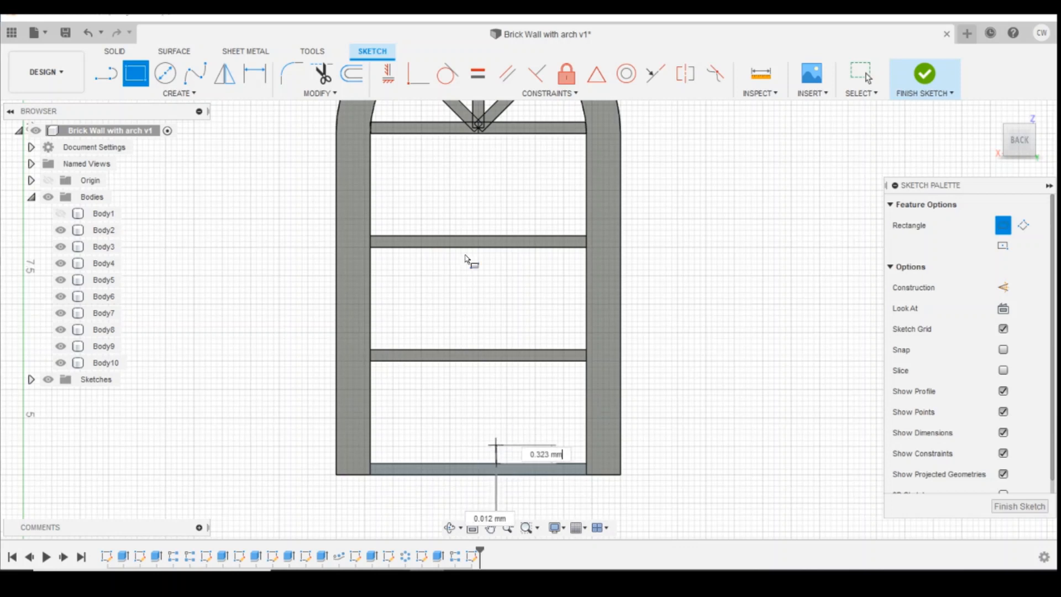
left_click(461, 138)
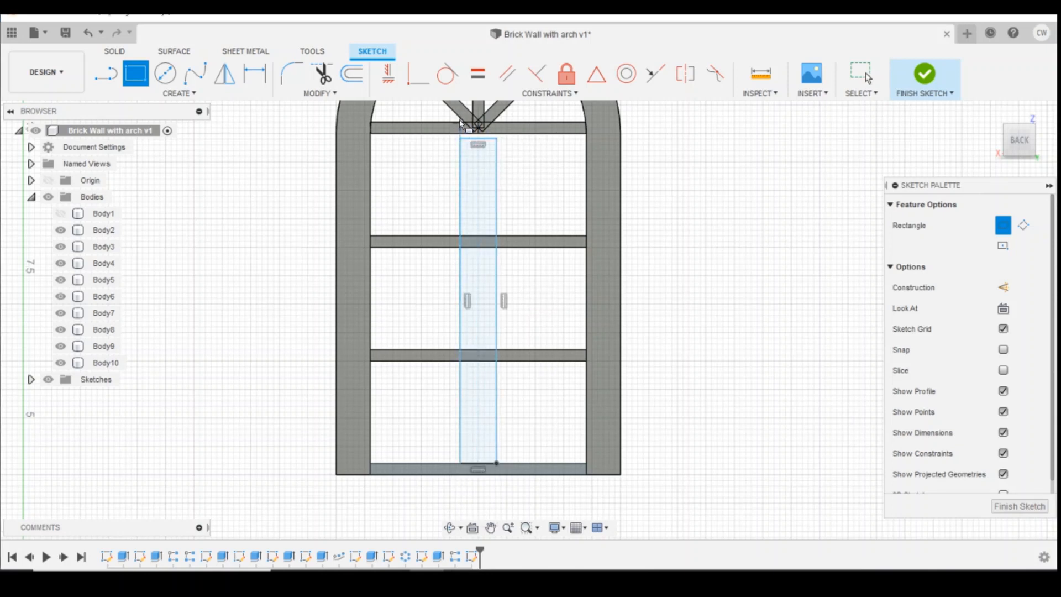
- Constrain the rectangle's upper corner to be coincident with the lower edge of the crossbar under the arch
left_click(418, 73)
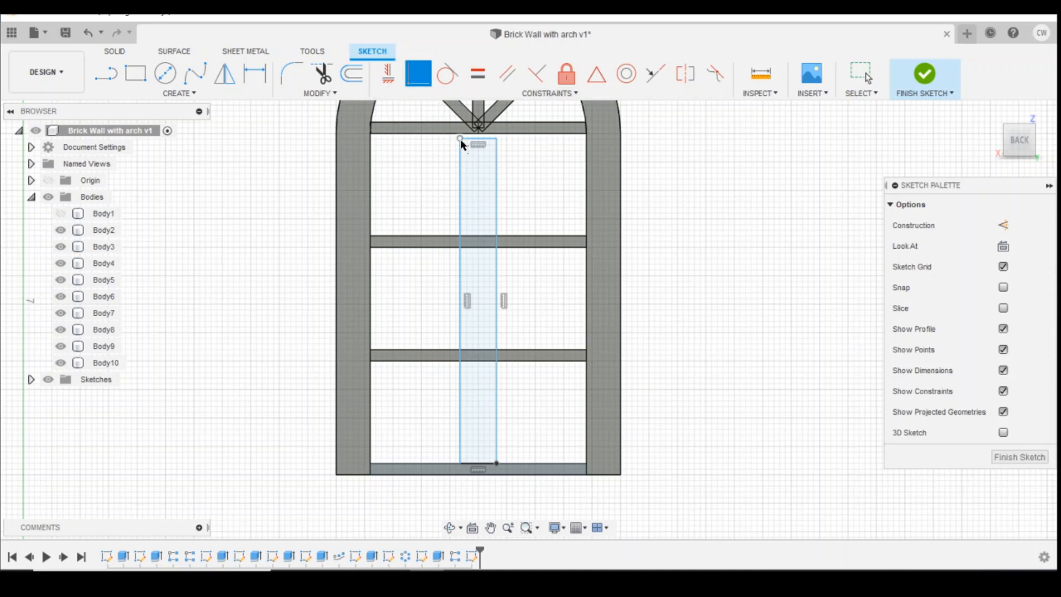
scroll(473, 142, "up", 4)
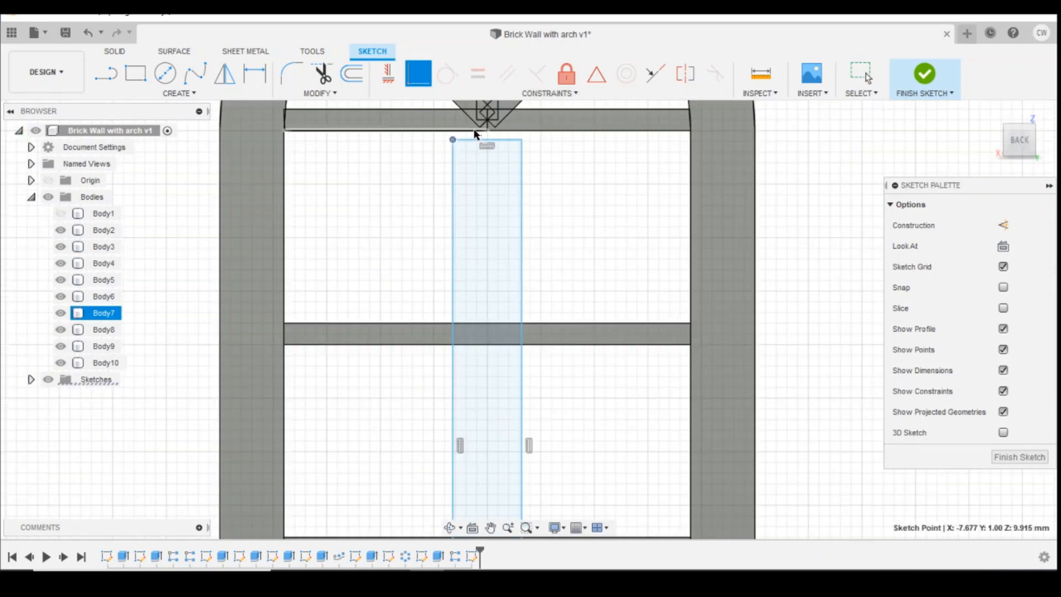
left_click(474, 132)
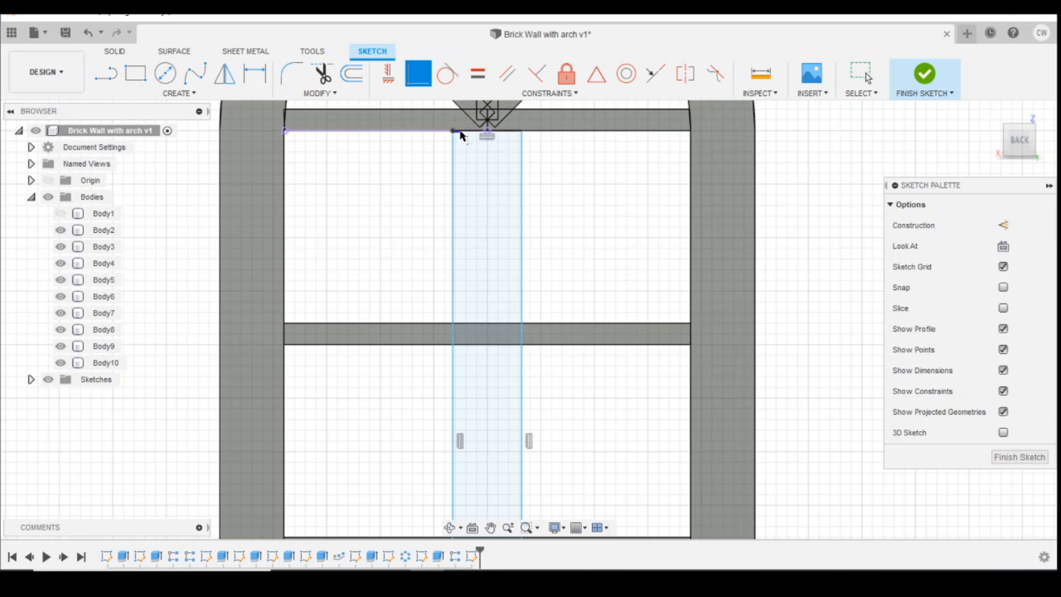
key("Escape")
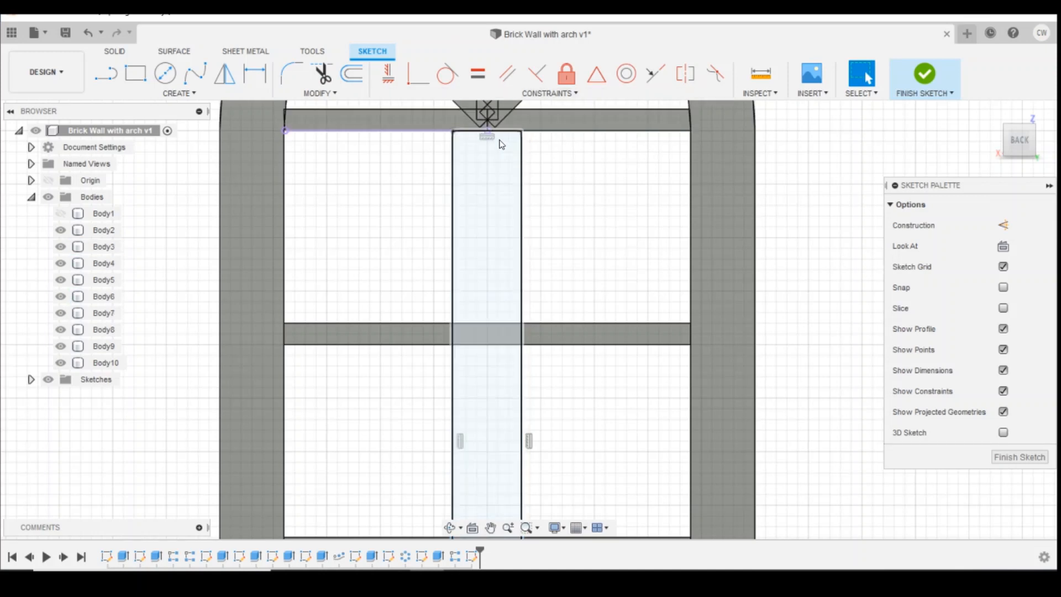
- Measure the upper and lower edges of one half of the crossbar under the arch
left_click(587, 110)
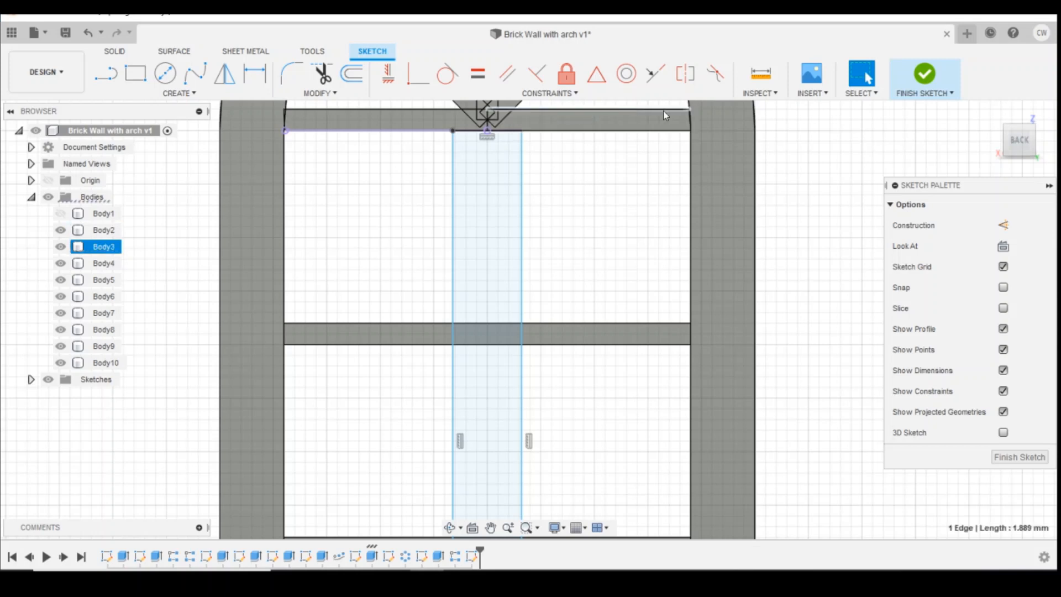
left_click(666, 132)
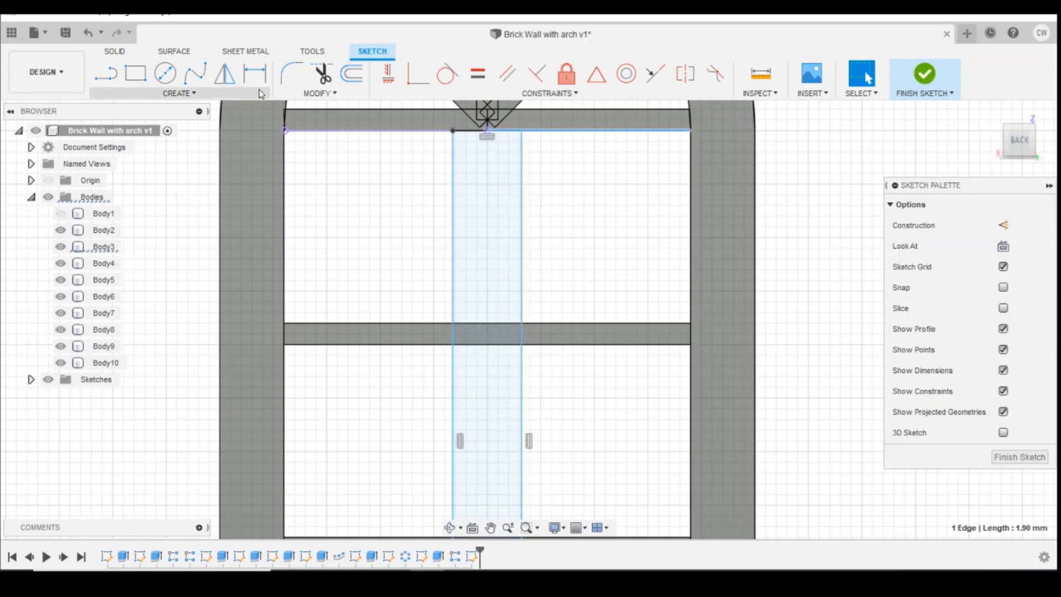
left_click(179, 93)
left_click(133, 351)
scroll(545, 310, "down", 3)
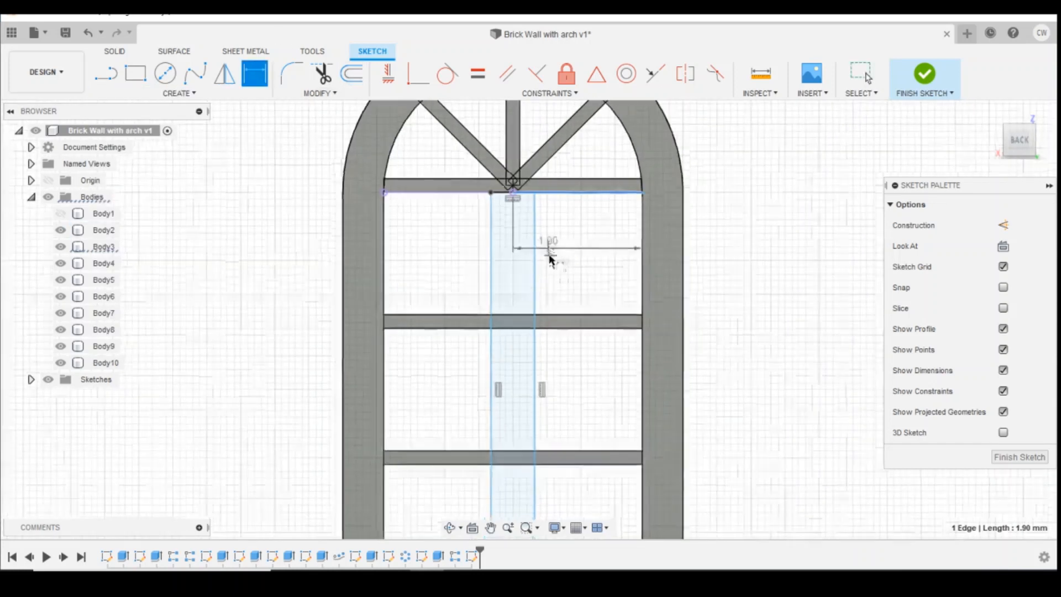
key("Escape")
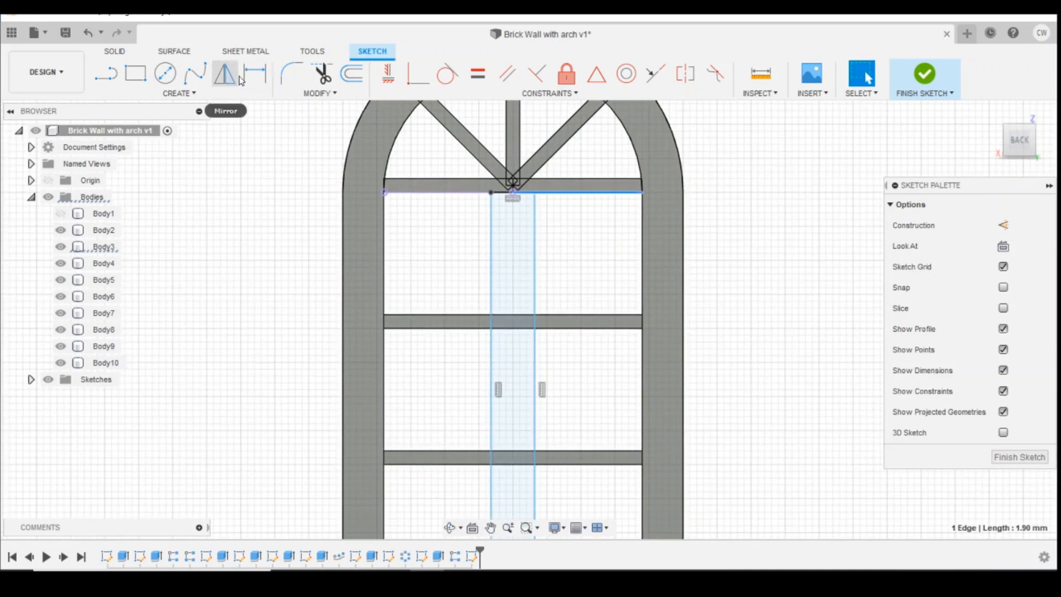
key("d")
key("Escape")
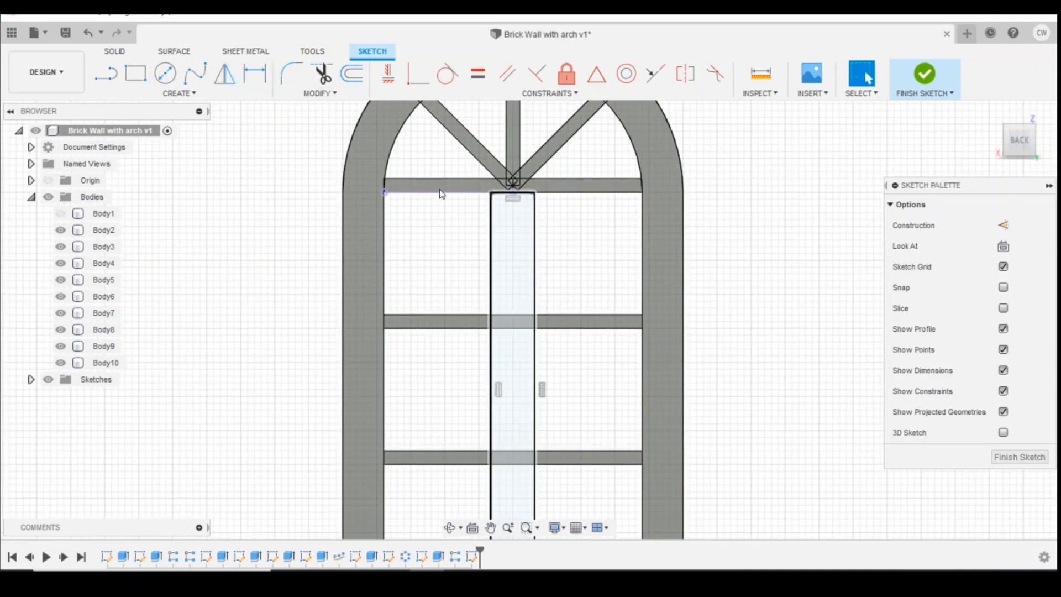
- Dimension the distance from the rectangle's right edge to the opening's right side as 1.8 mm
key("d")
left_click(535, 256)
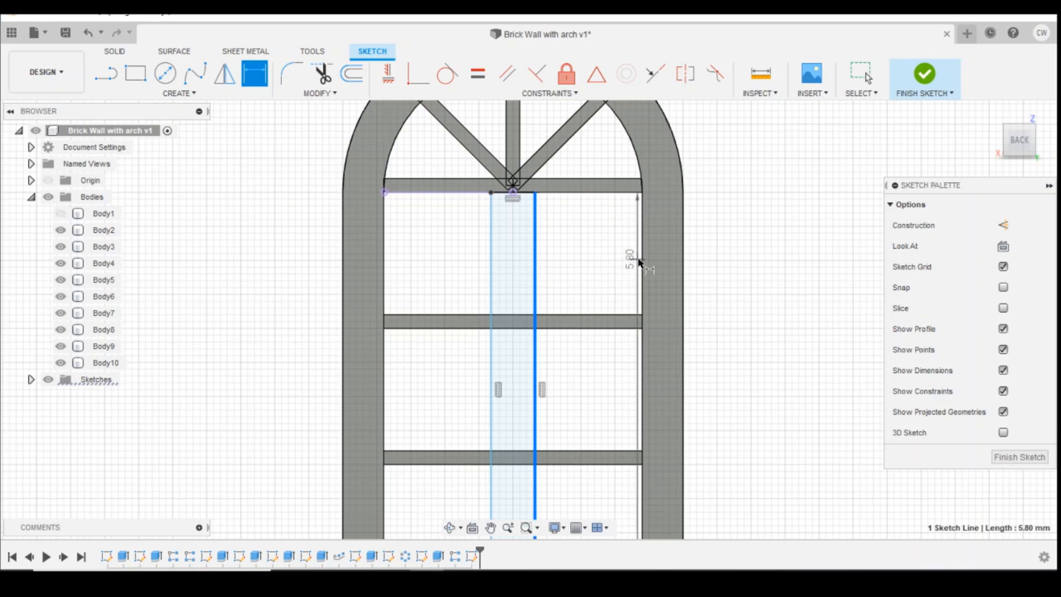
scroll(585, 348, "down", 2)
scroll(639, 428, "up", 4)
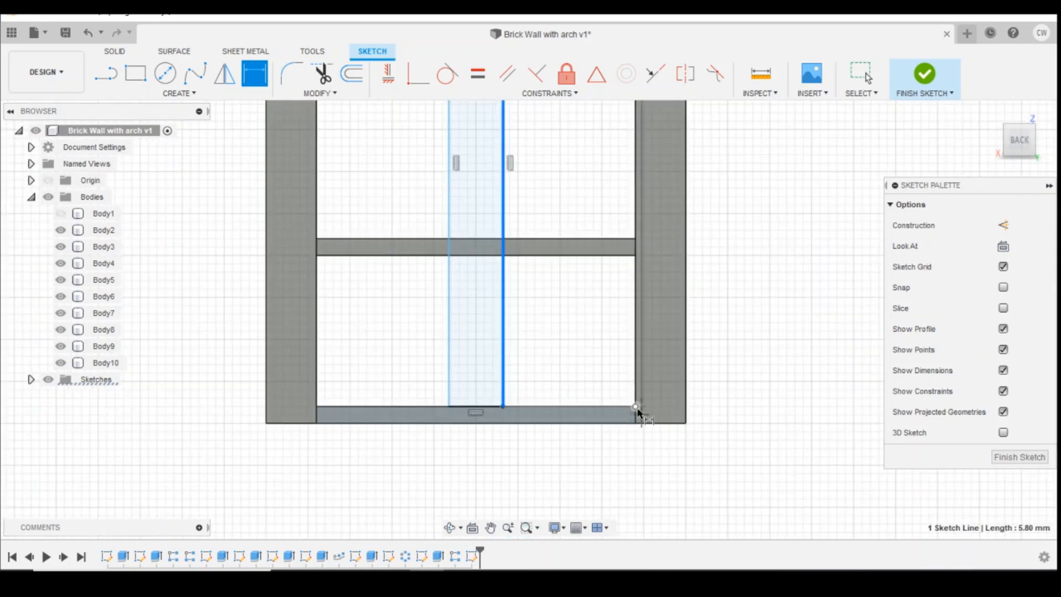
left_click(635, 407)
left_click(607, 341)
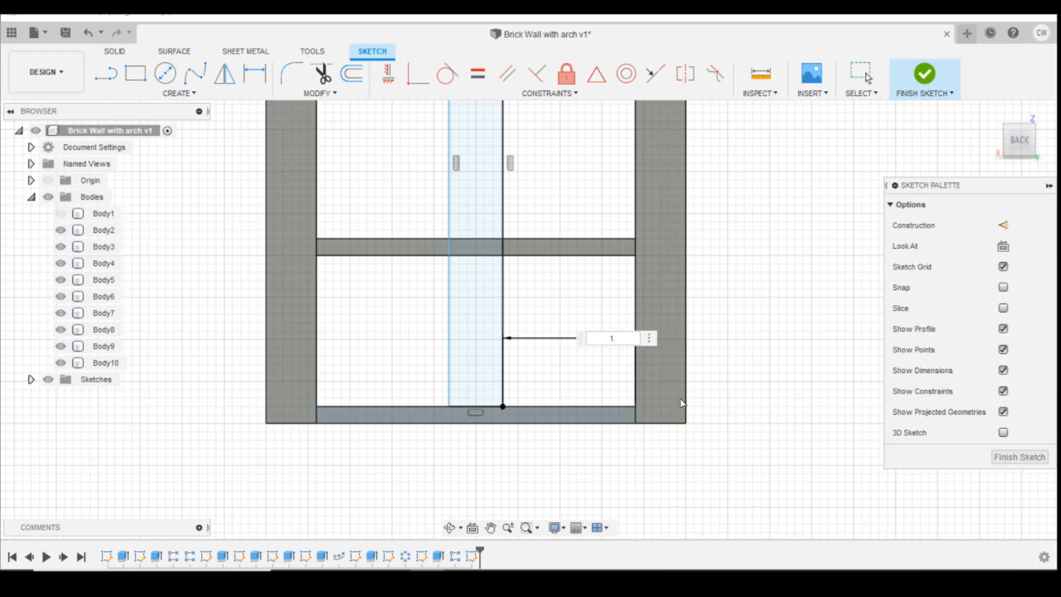
key("Return")
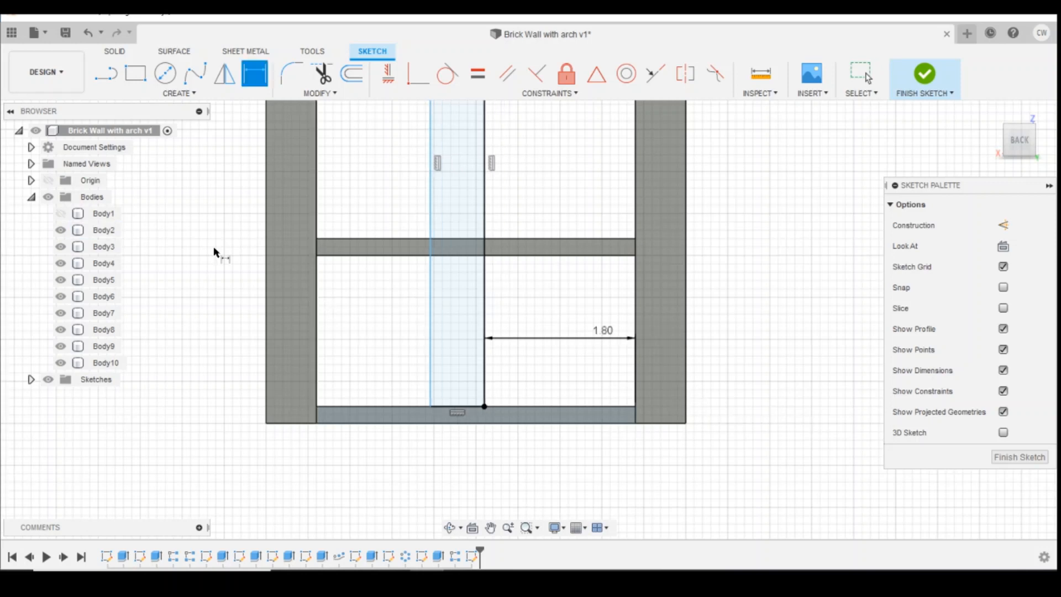
- Dimension the distance from the rectangle's left edge to the opening's left side as 1.8 mm
left_click(429, 403)
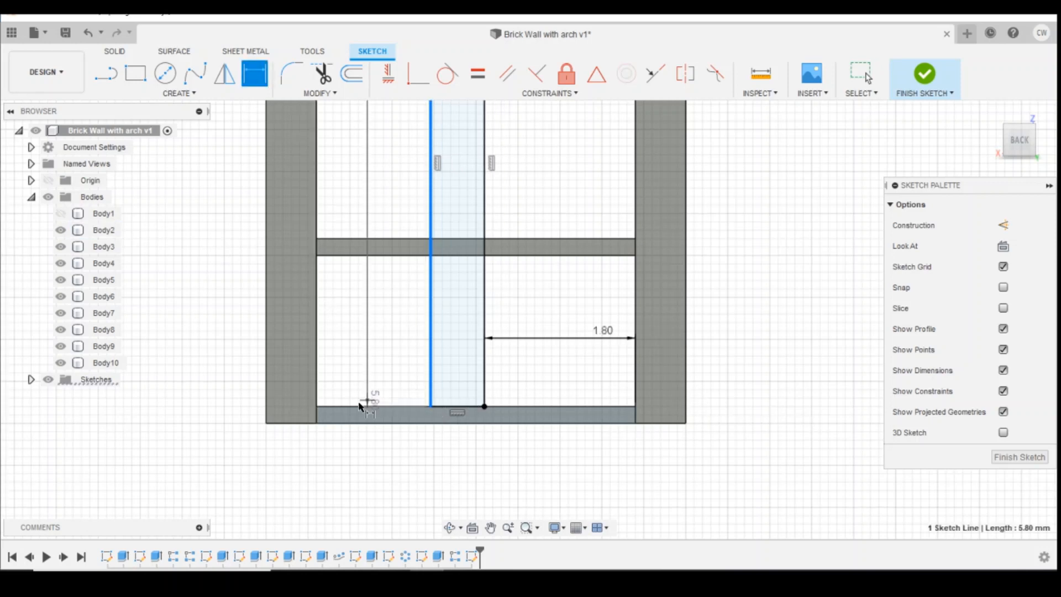
left_click(319, 409)
left_click(382, 369)
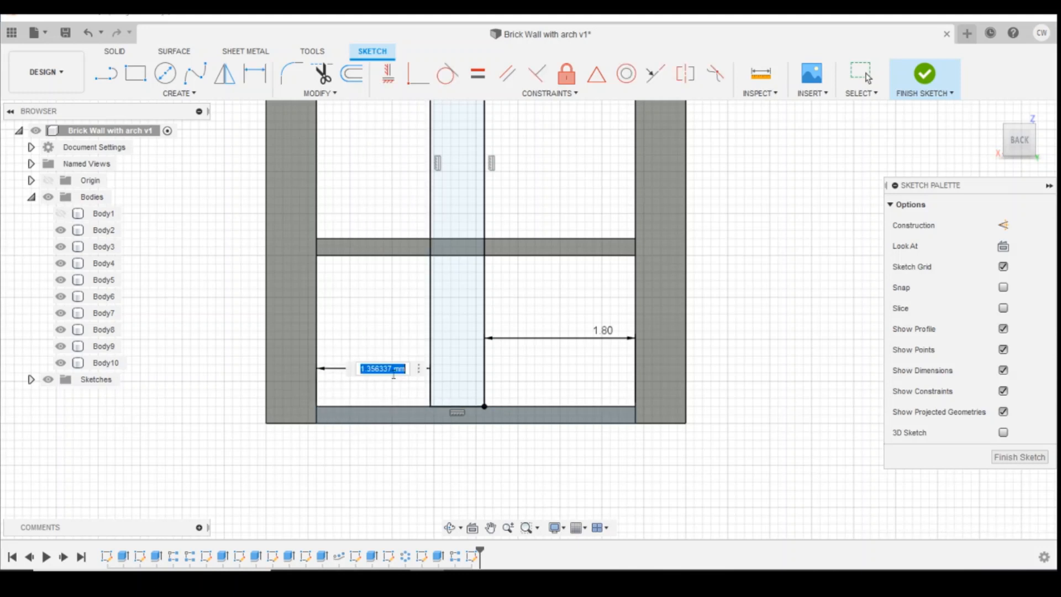
type("1.8")
key("Return")
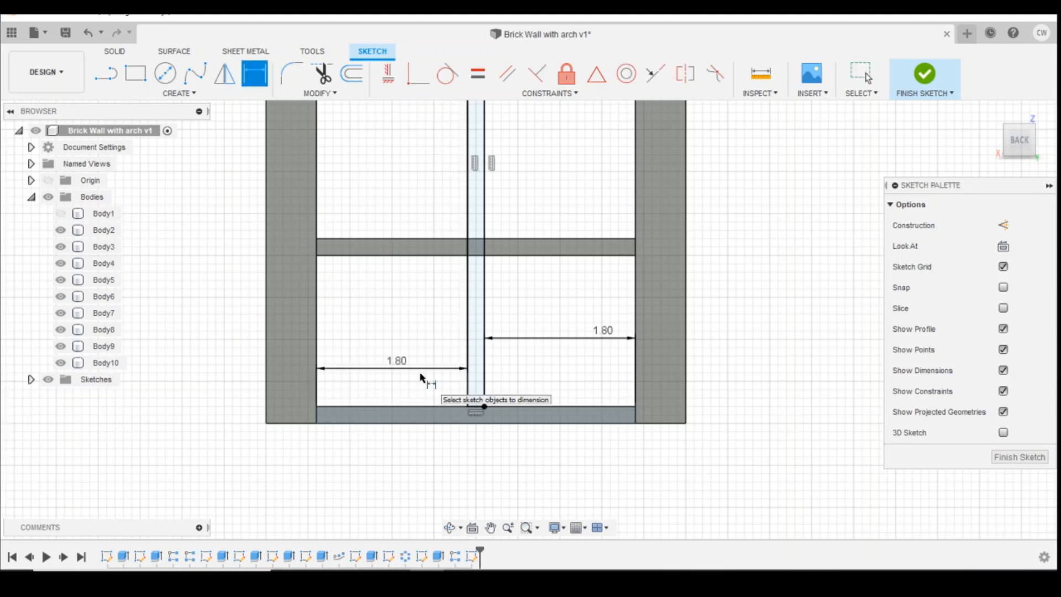
scroll(518, 253, "up", 2)
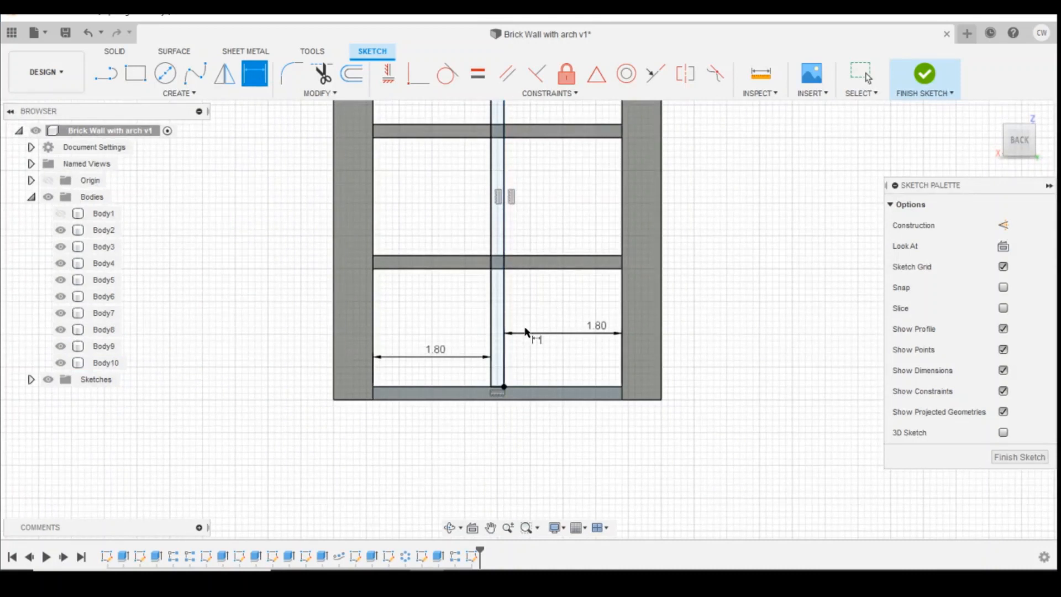
- Extrude the central vertical bar's profile by -0.50 mm with the Join operation, merging it with the crossbars
key("Escape")
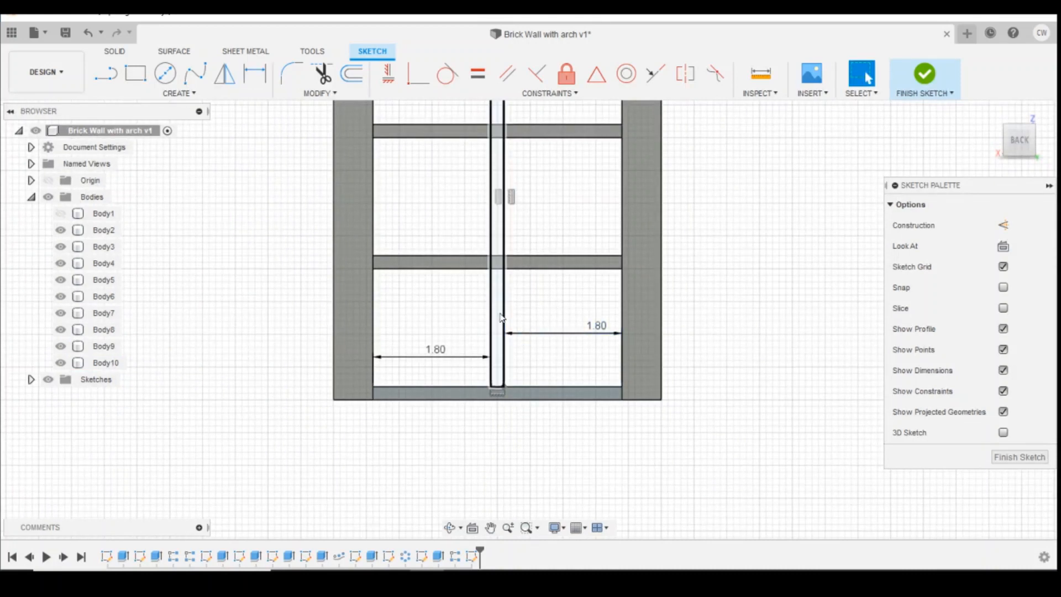
right_click(501, 318)
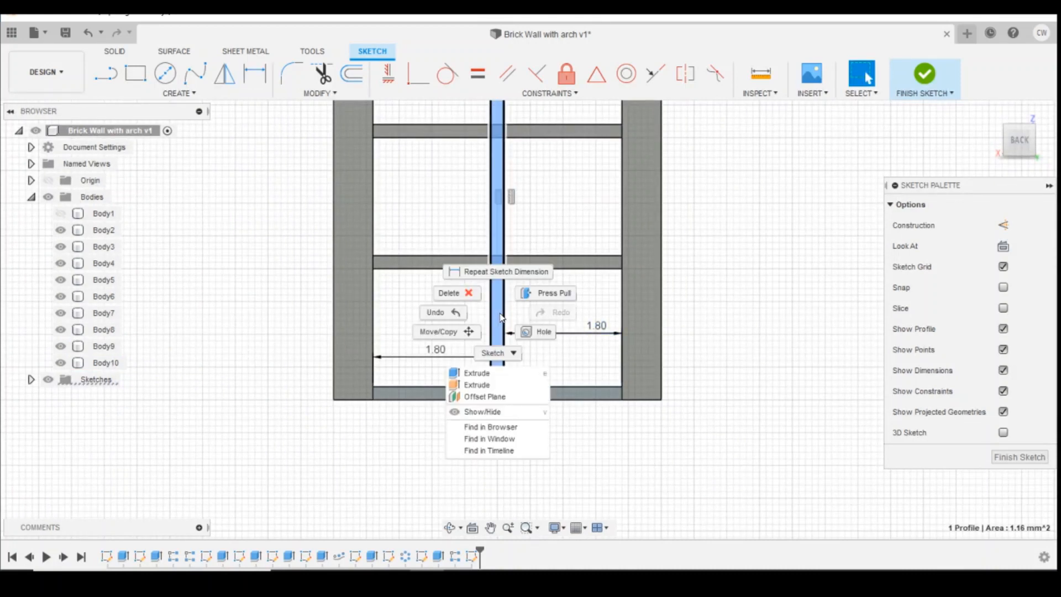
left_click(476, 373)
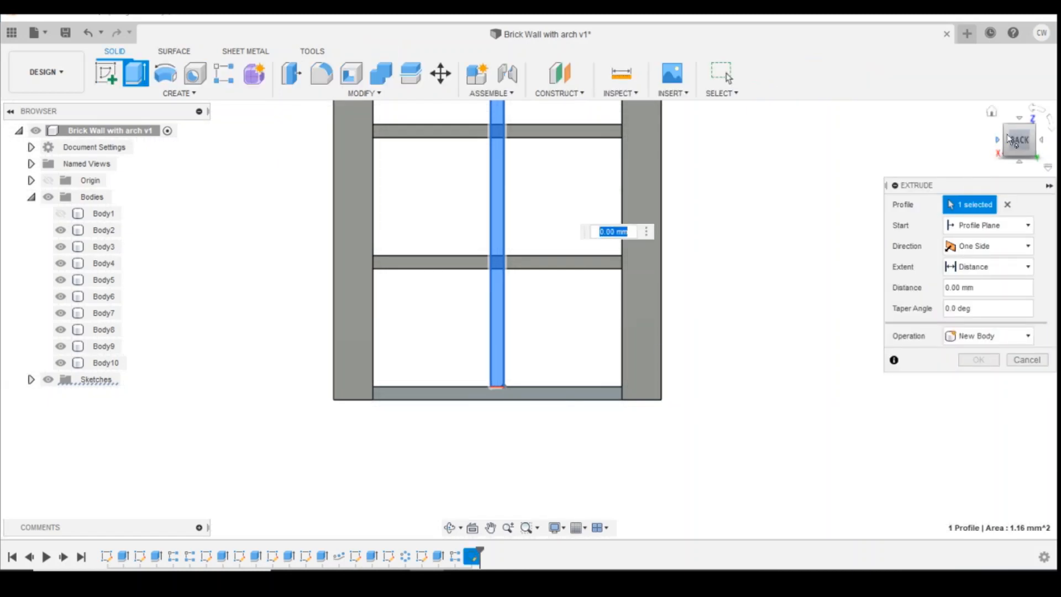
left_click_drag(1010, 140, 530, 343)
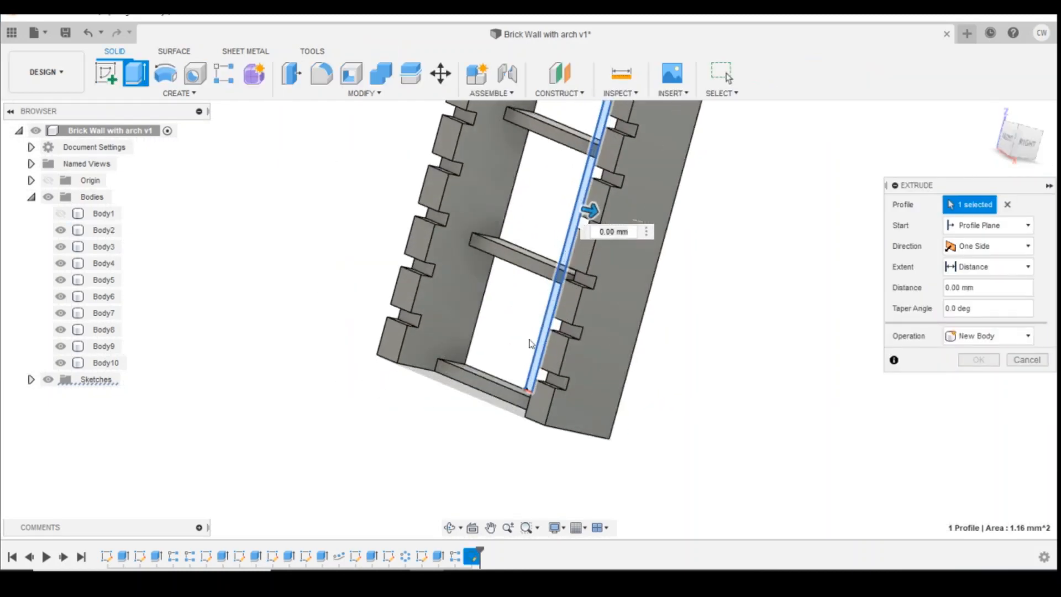
left_click(486, 389)
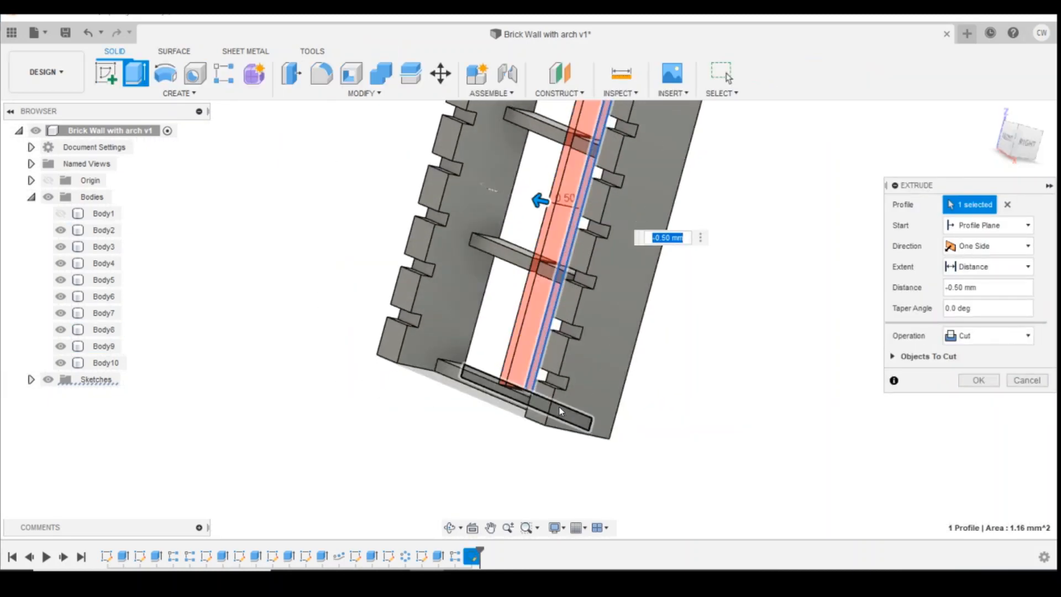
left_click(1007, 341)
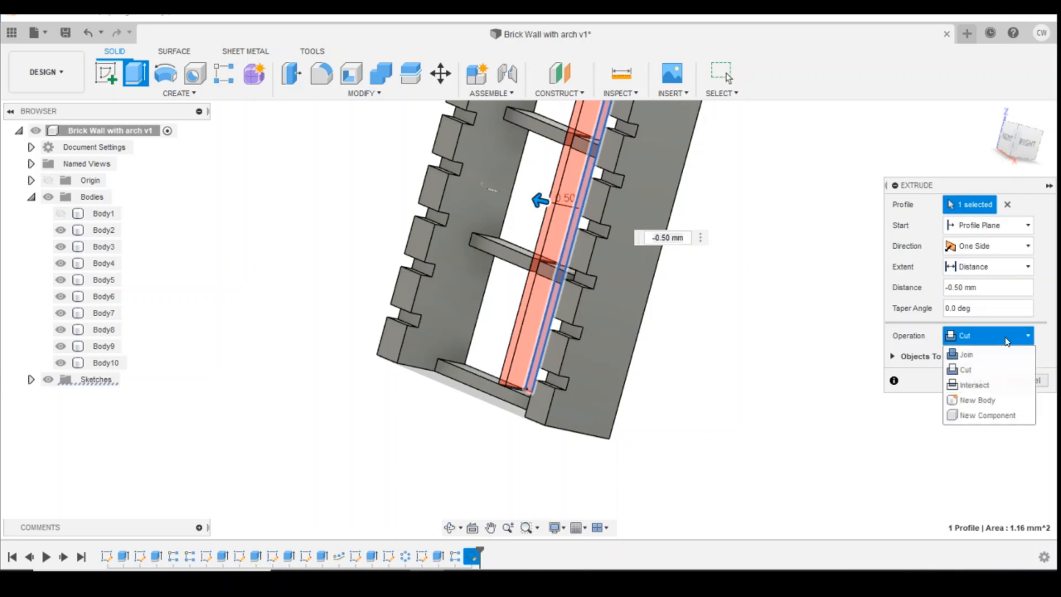
left_click(989, 354)
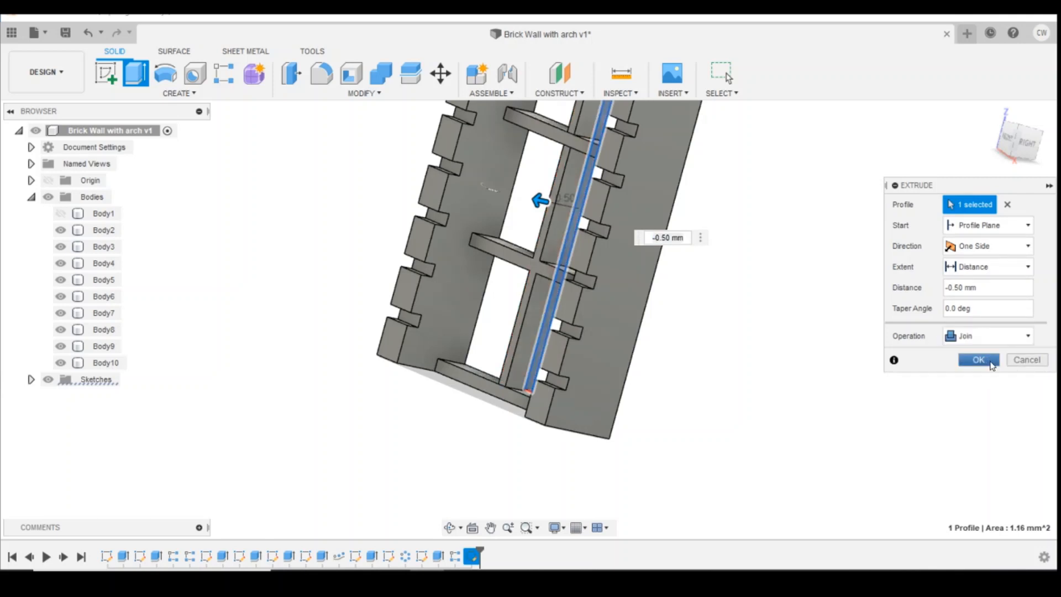
left_click(973, 363)
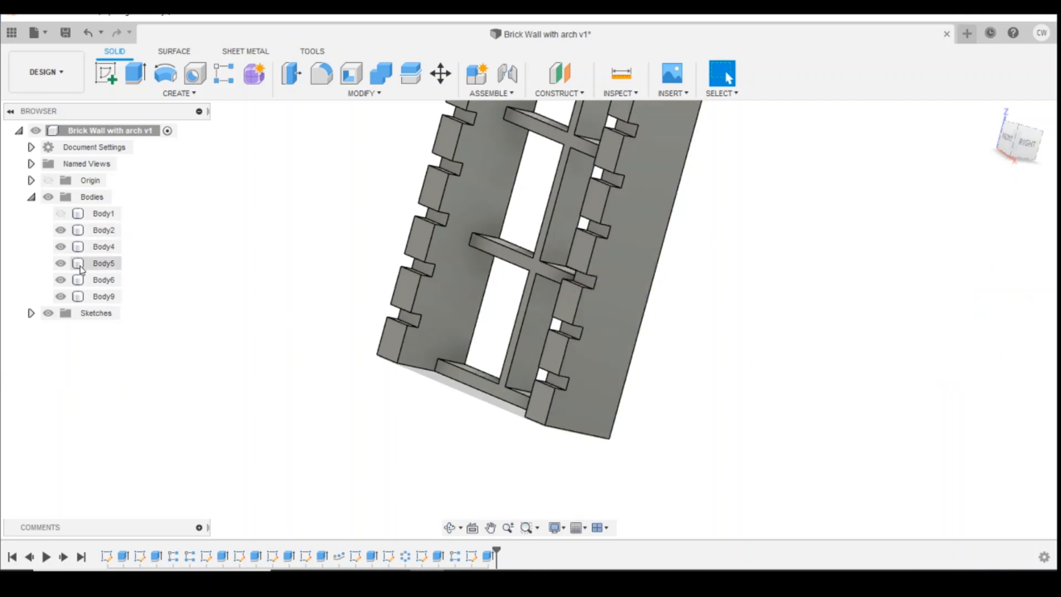
- Check which window parts belong to Body2 and Body9 by toggling their visibility, leaving both shown
scroll(970, 287, "down", 5)
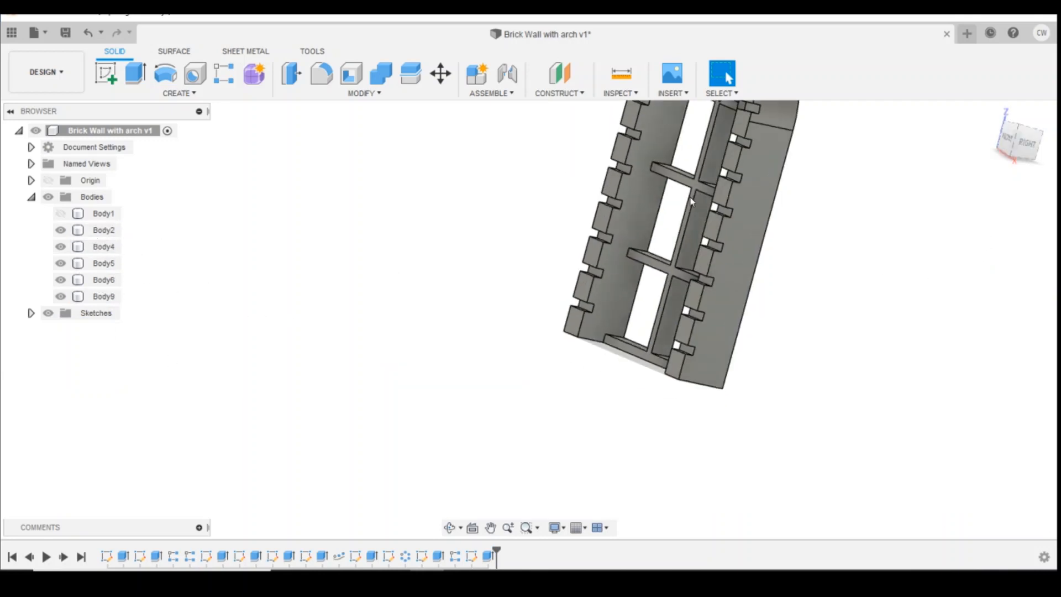
left_click(1006, 144)
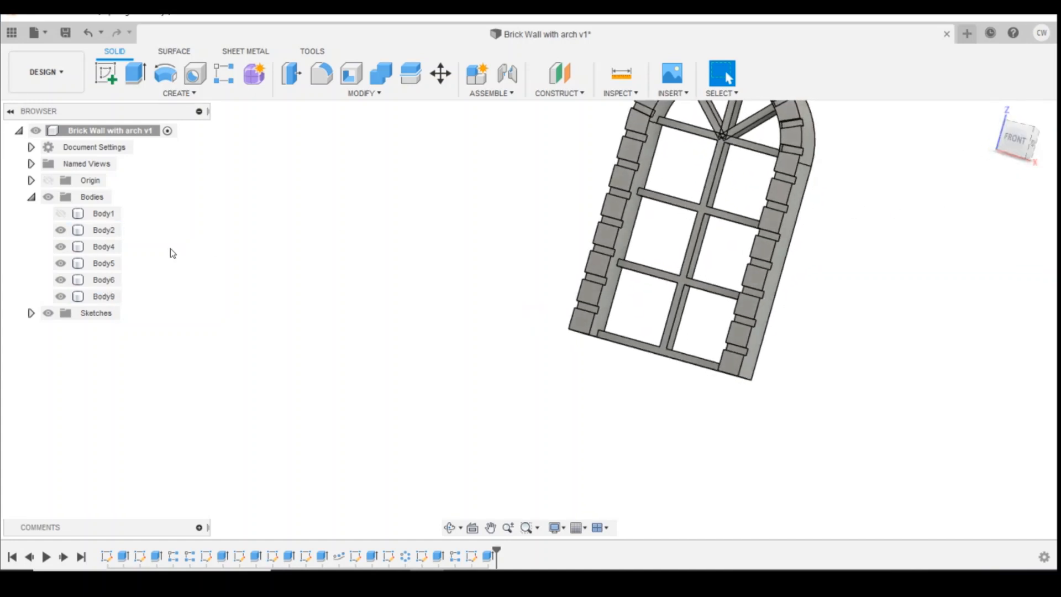
left_click(93, 231)
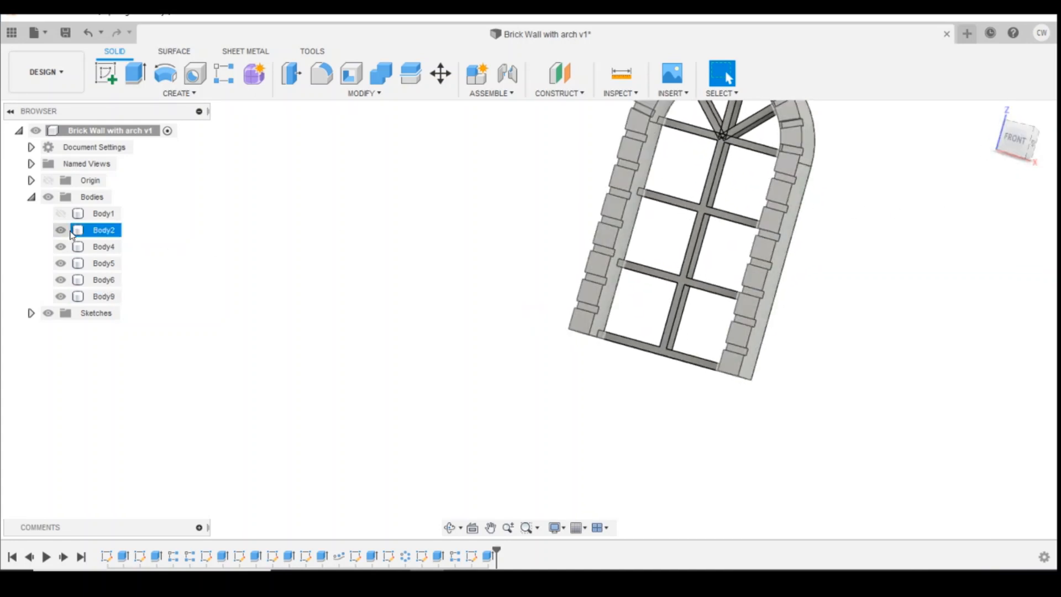
left_click(61, 231)
left_click(61, 231)
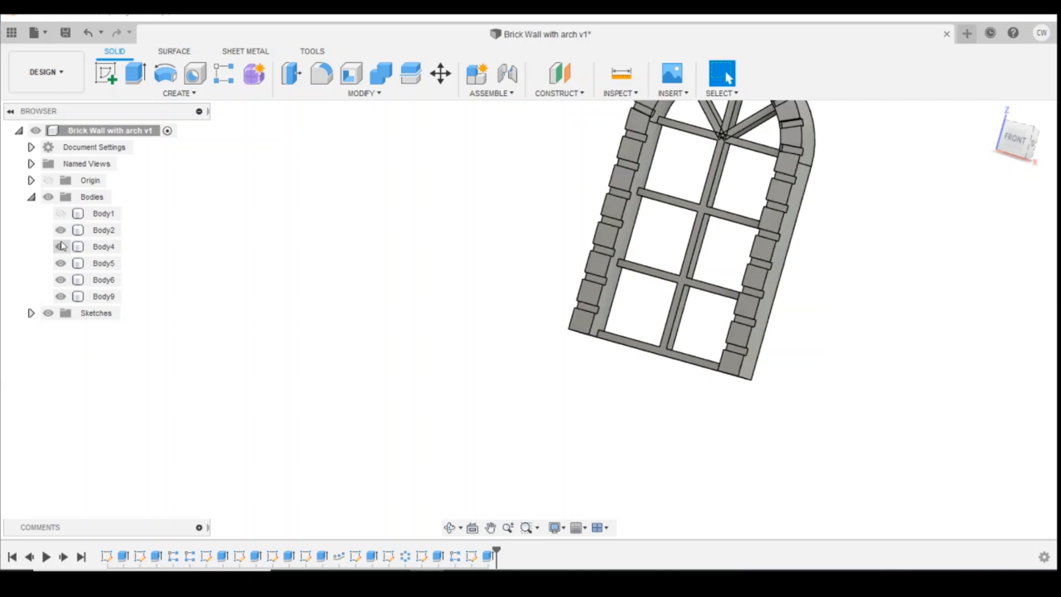
left_click(61, 297)
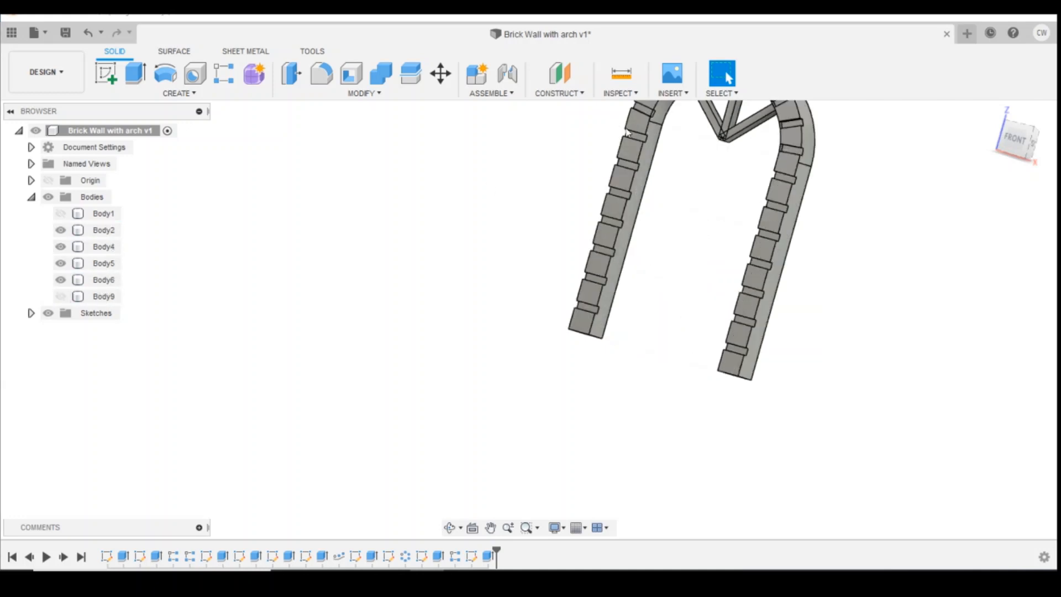
scroll(973, 266, "down", 1)
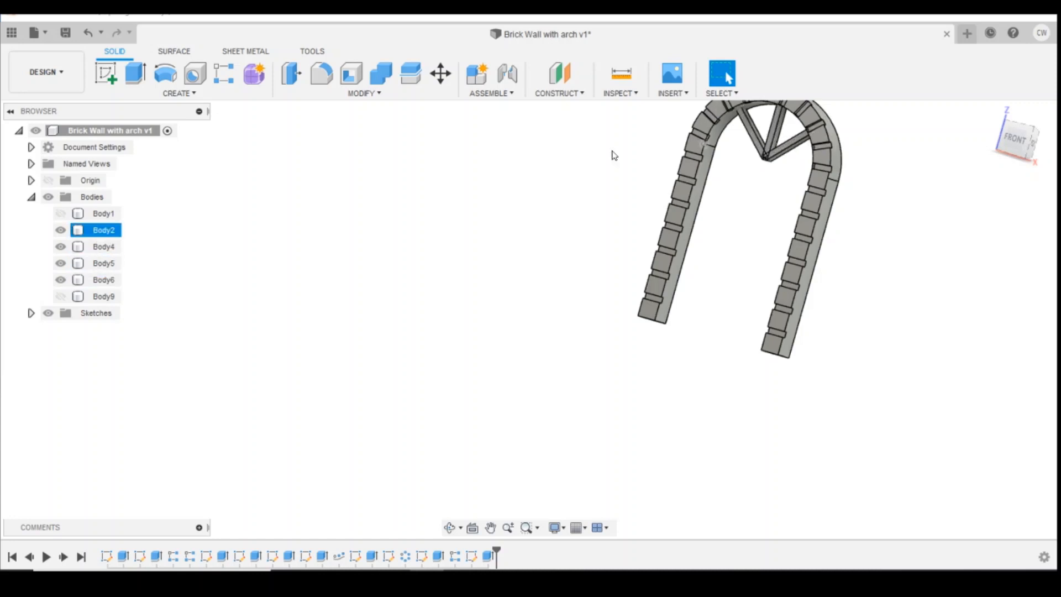
left_click(61, 296)
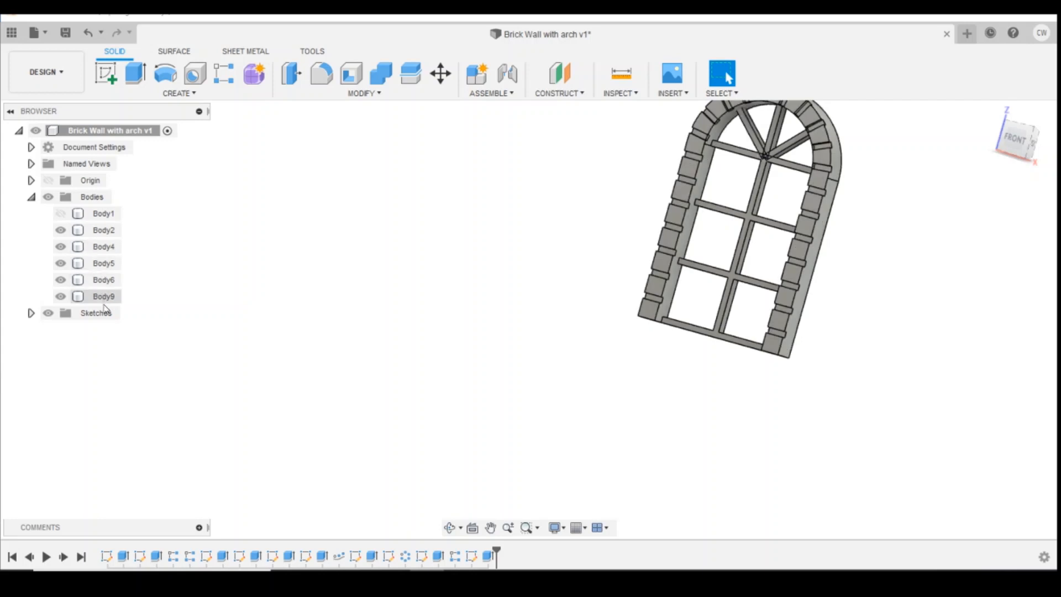
- Make the hidden brick wall body, Body1, visible around the window
left_click(70, 216)
left_click(61, 214)
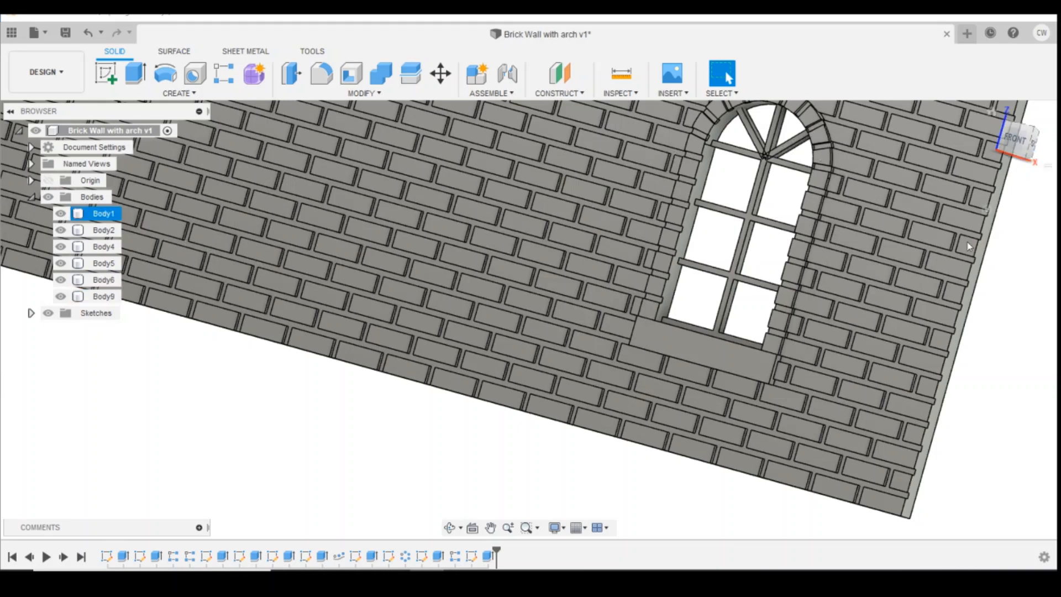
scroll(919, 283, "down", 3)
scroll(829, 329, "down", 2)
scroll(665, 247, "down", 3)
scroll(909, 222, "up", 2)
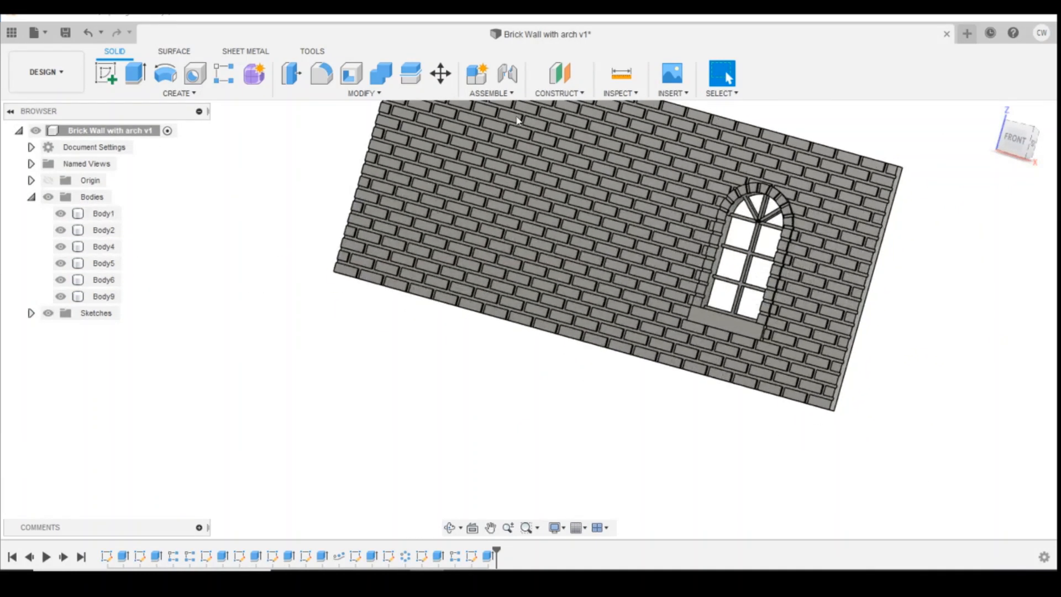
- Combine the brick wall Body1 as target with Body2, Body4, Body5, Body6 and Body9 as tool bodies, using Join
left_click(382, 75)
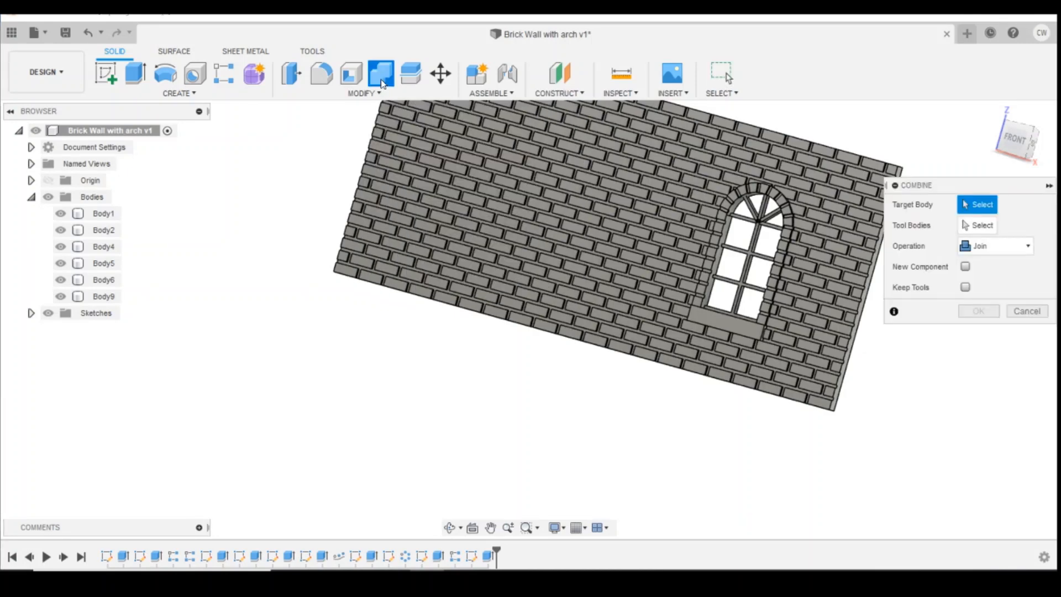
left_click(103, 216)
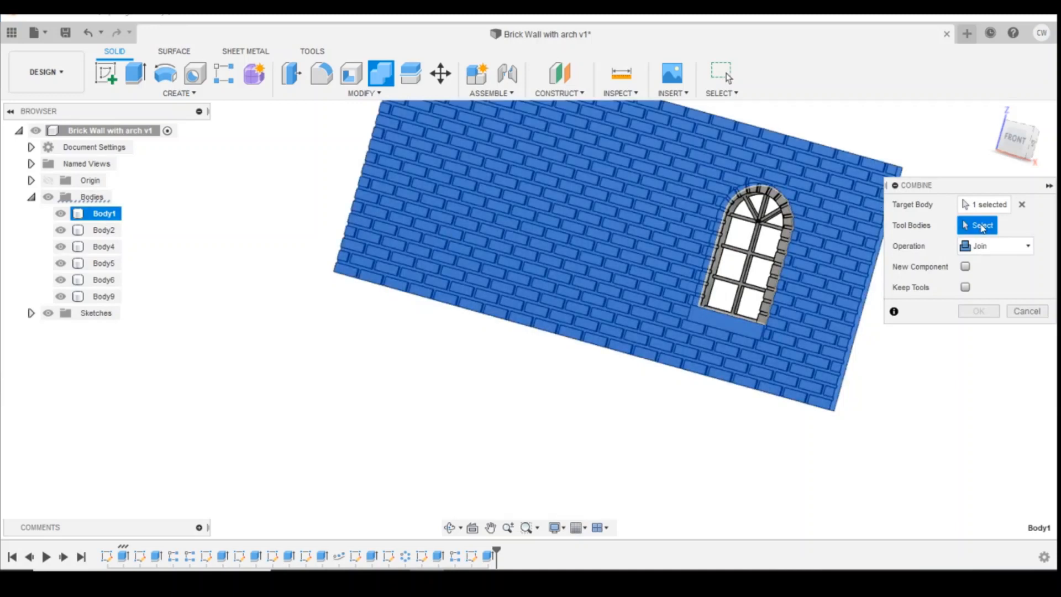
left_click(113, 232)
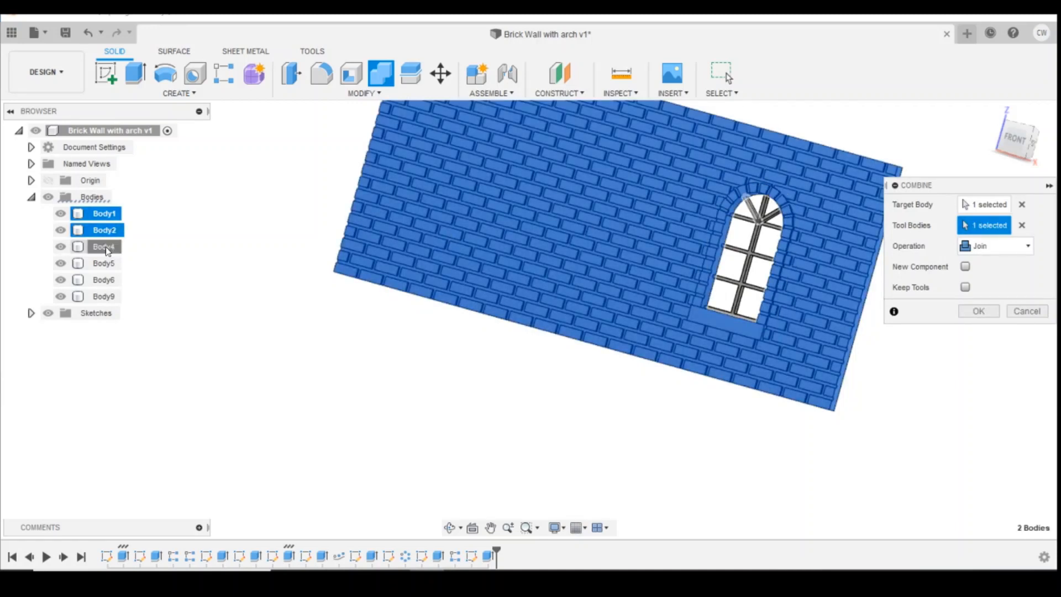
left_click(106, 247)
left_click(107, 264)
left_click(106, 280)
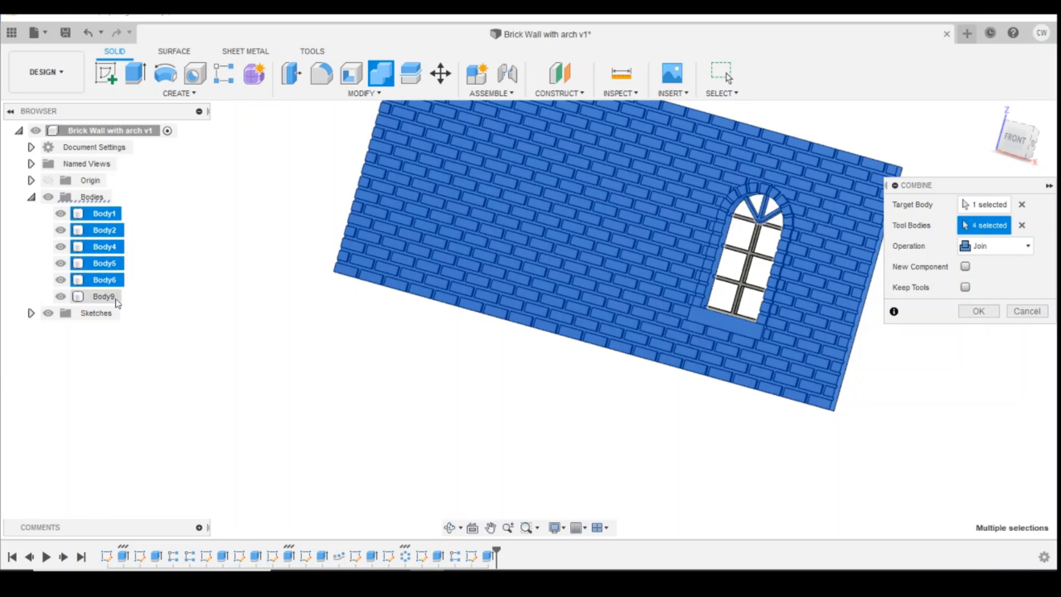
left_click(107, 296)
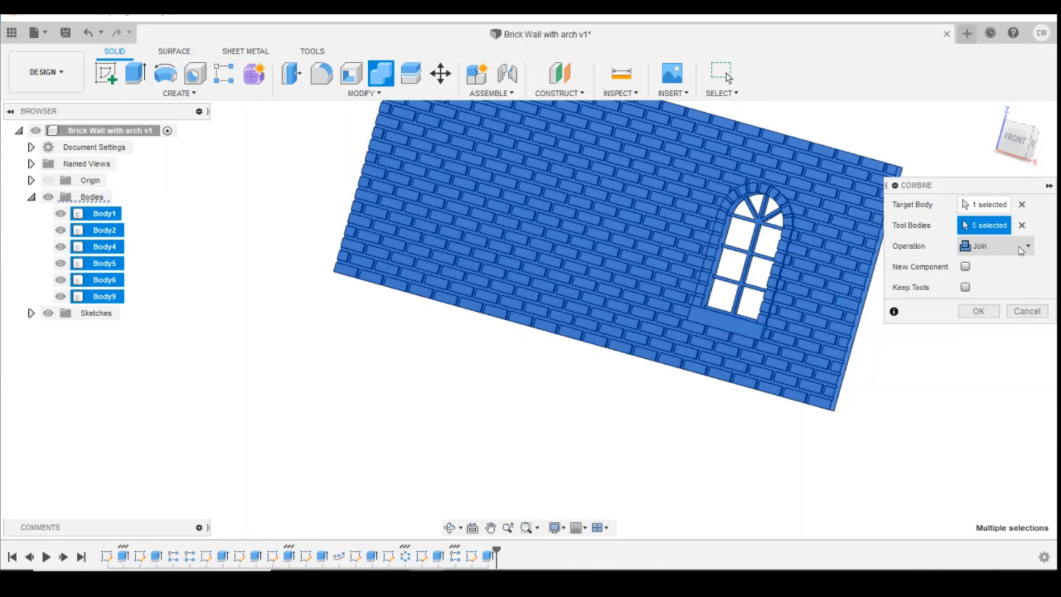
left_click(979, 311)
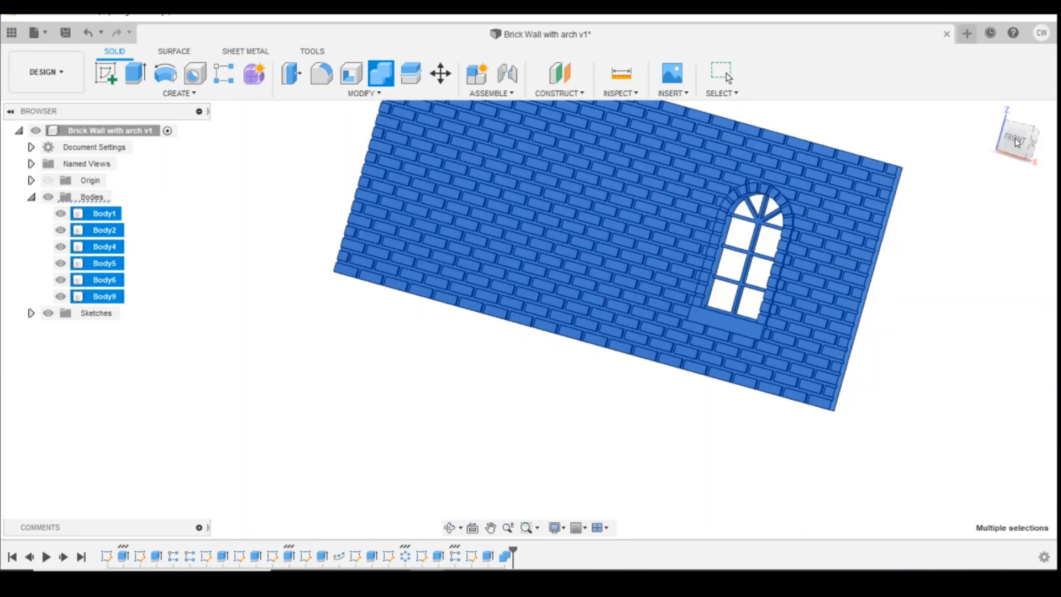
- Roll the timeline back before the combine feature and forward again to refresh the distorted wall display
scroll(877, 283, "down", 3)
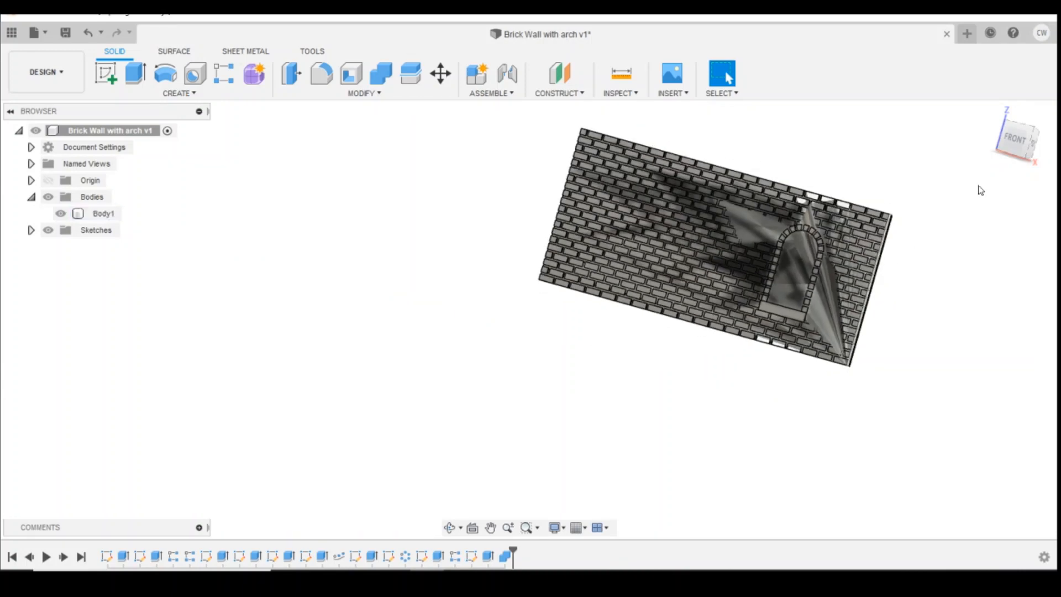
mouse_move(1007, 143)
left_mouse_down()
mouse_move(1019, 145)
mouse_move(952, 166)
mouse_move(939, 148)
mouse_move(665, 270)
left_mouse_up()
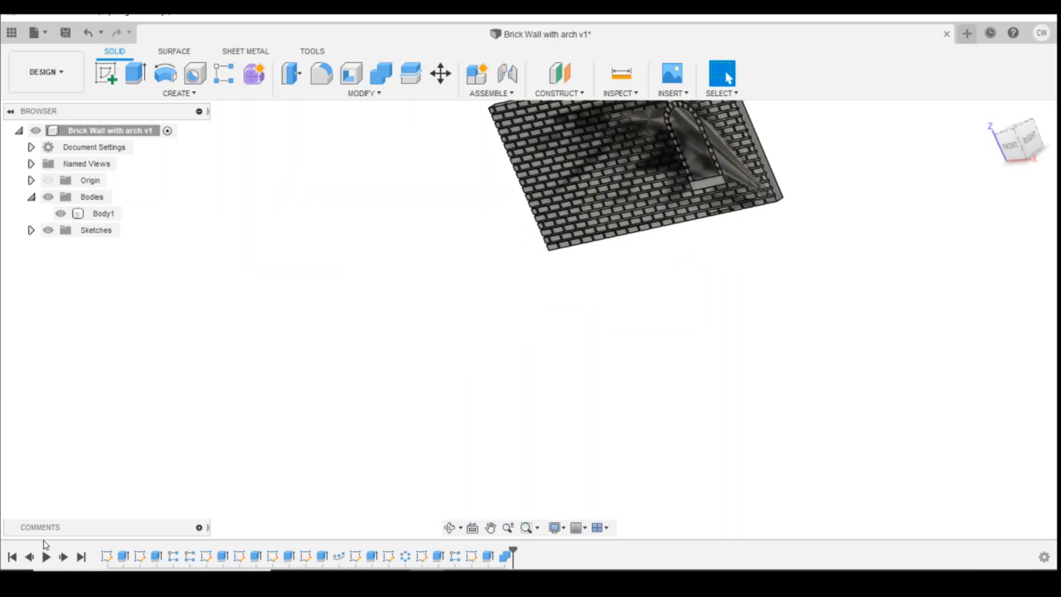
left_click(59, 561)
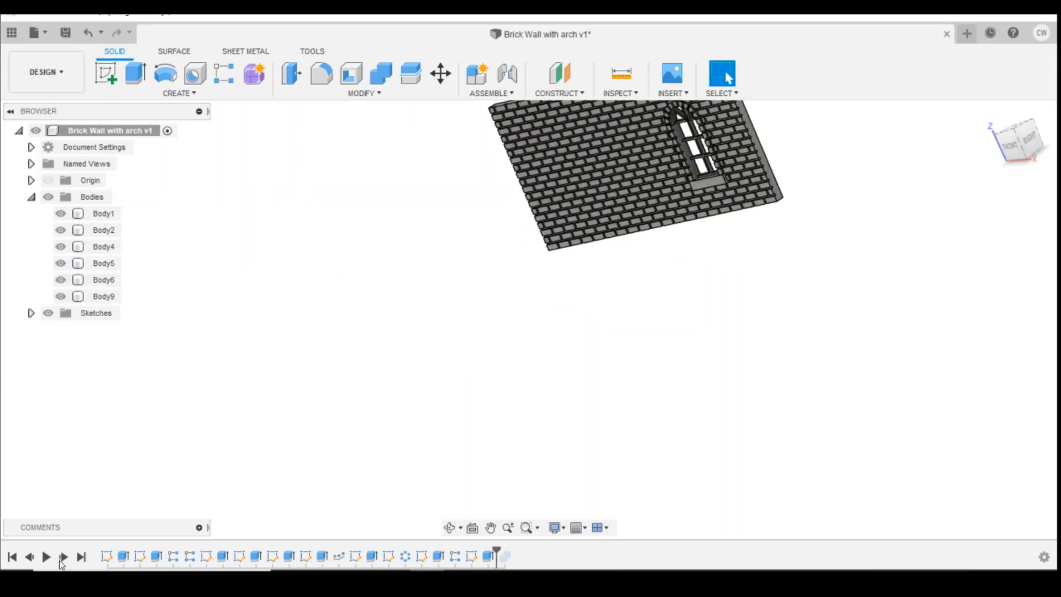
left_click(63, 557)
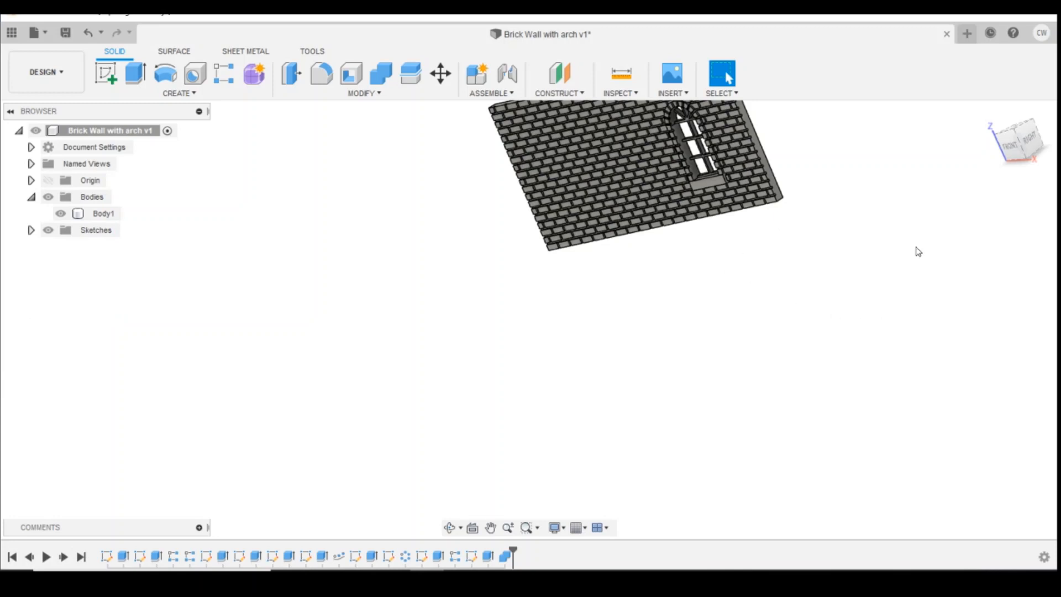
- Examine the combined brick wall and its arched window from several angles
scroll(913, 241, "down", 2)
scroll(978, 166, "up", 2)
scroll(728, 318, "up", 1)
scroll(793, 381, "down", 2)
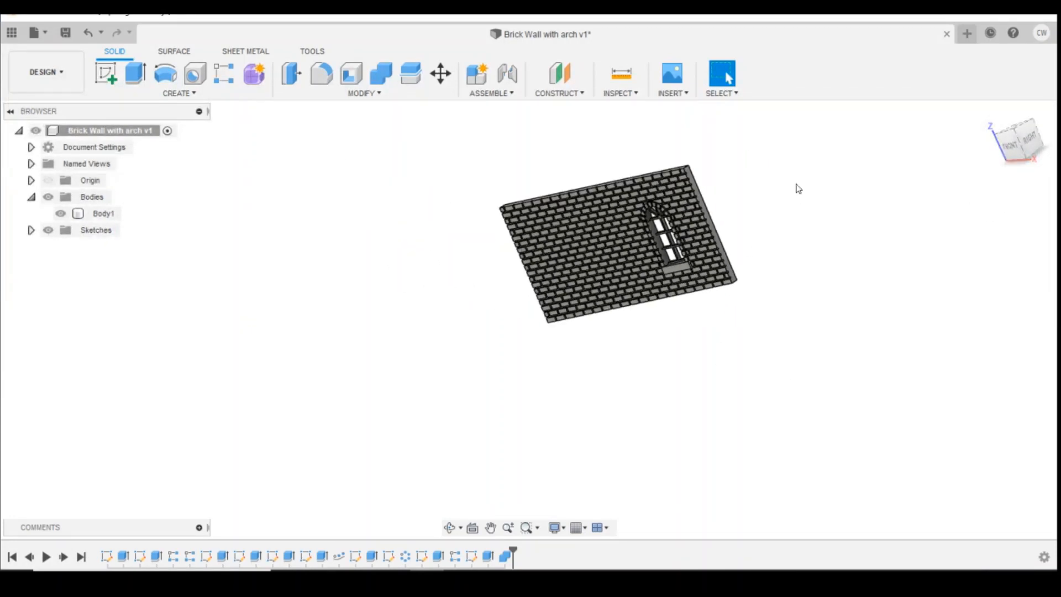
scroll(797, 186, "up", 2)
left_click_drag(1014, 145, 1041, 155)
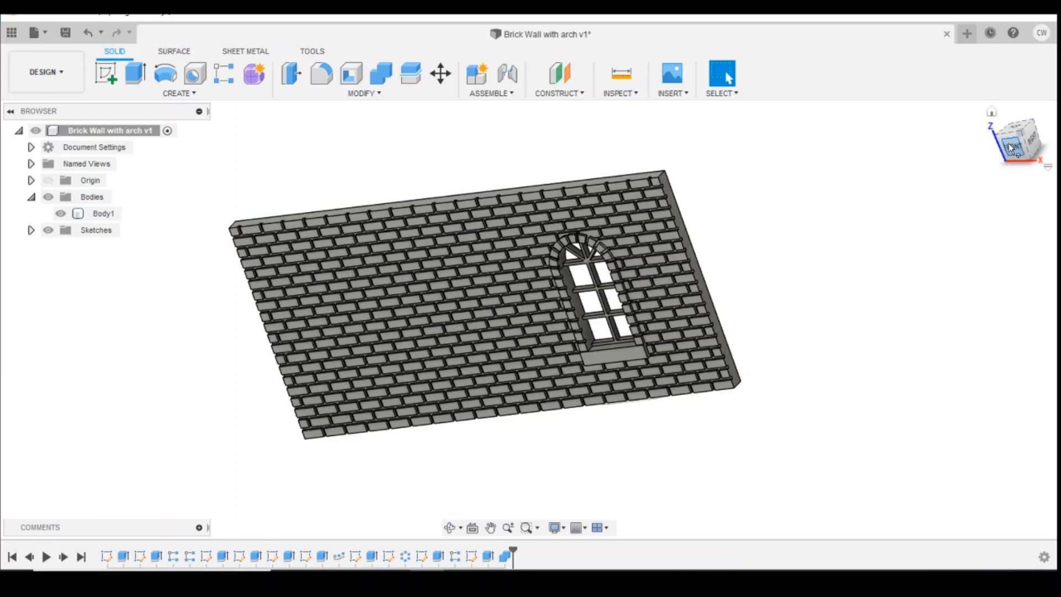
left_click_drag(1014, 146, 1024, 131)
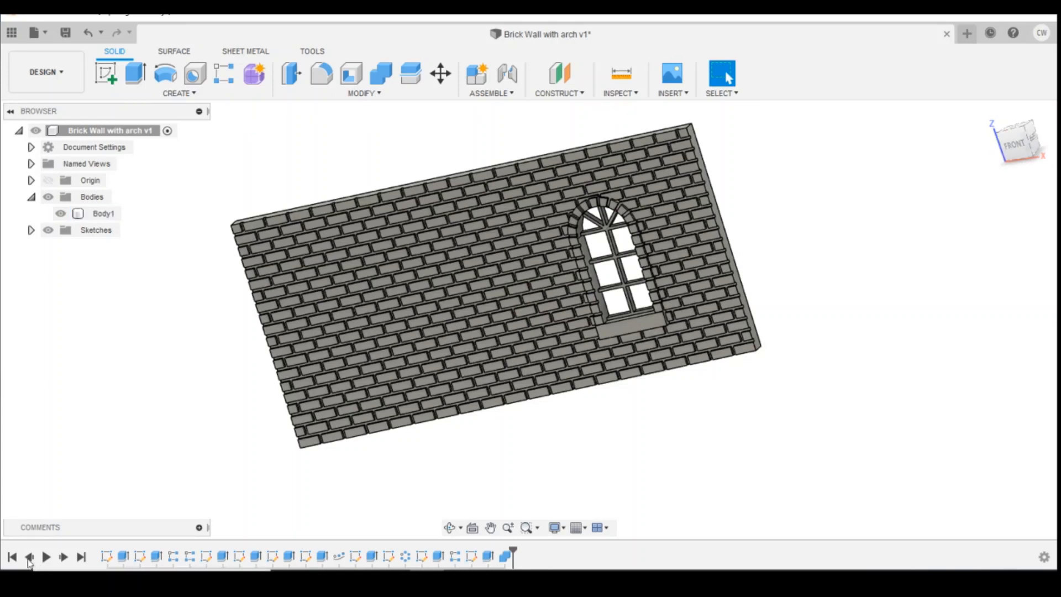
- Step back and forward over the combine feature once more, and toggle the combined body's visibility in the front view
left_click(30, 557)
left_click(65, 557)
left_click(1015, 142)
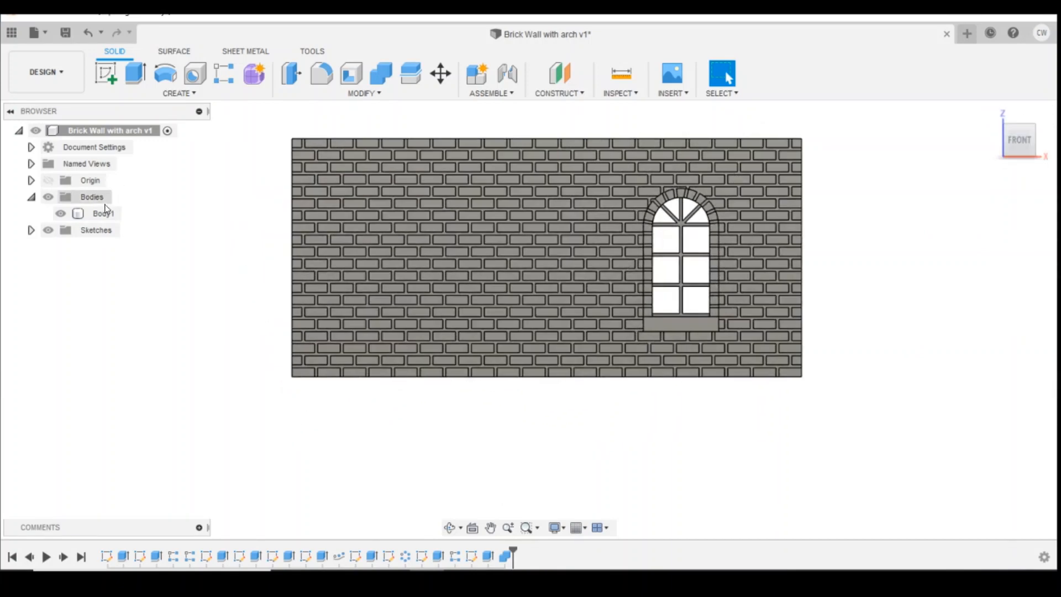
left_click(61, 213)
left_click(62, 214)
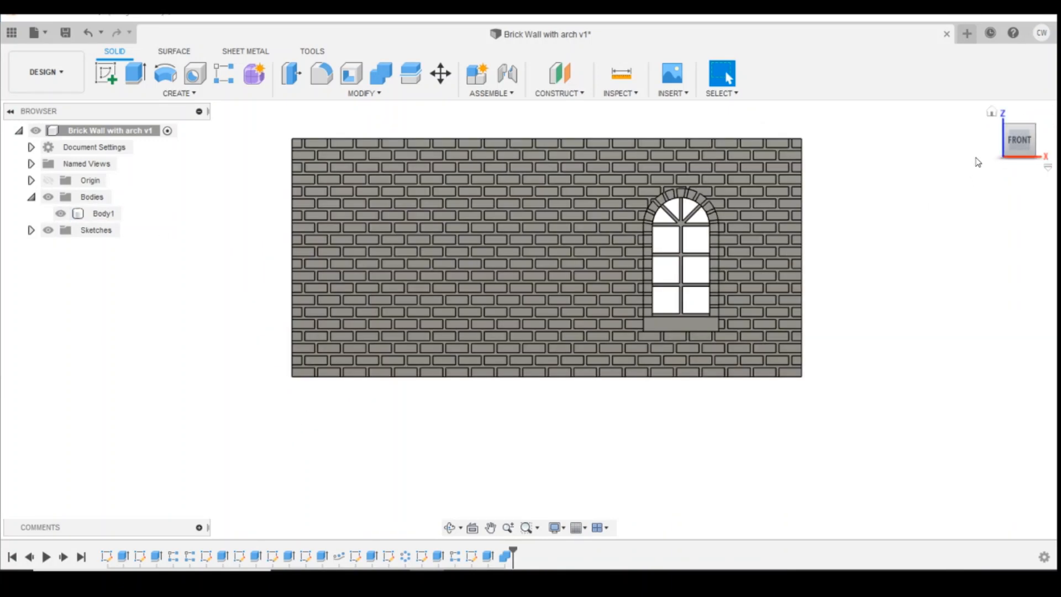
- Inspect the window bars, fan and brick arch of the combined wall up close from an angled view
left_click_drag(1018, 144, 996, 155)
scroll(553, 376, "down", 2)
scroll(601, 301, "up", 6)
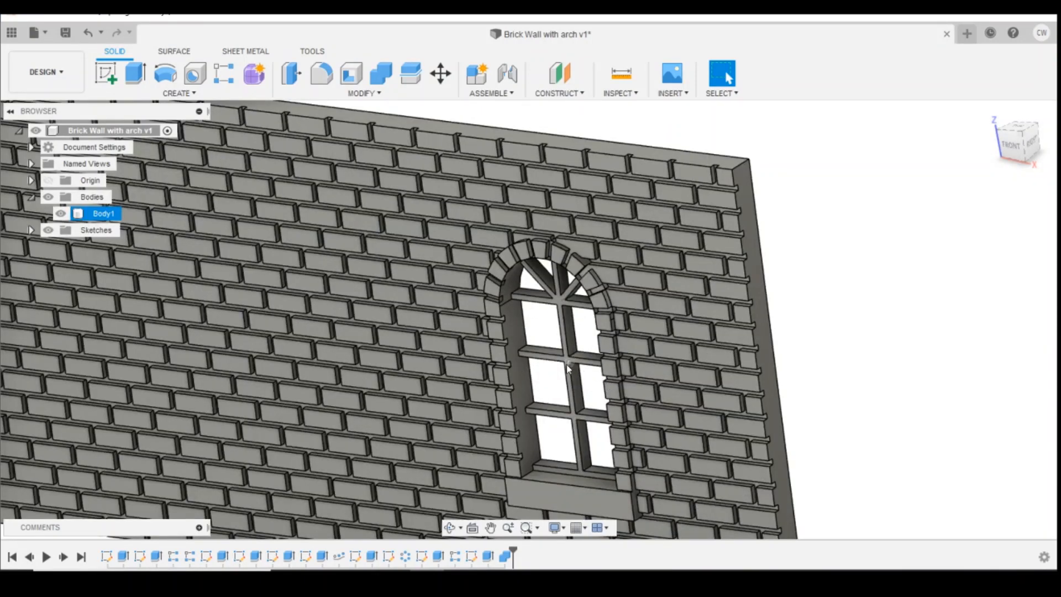
scroll(574, 352, "up", 1)
scroll(566, 362, "up", 1)
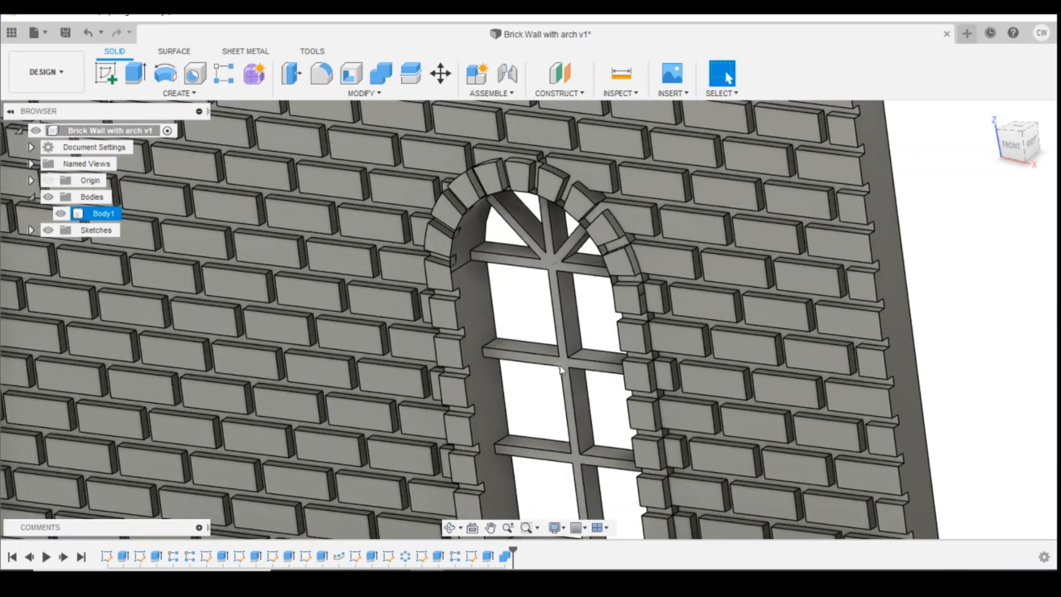
scroll(564, 366, "up", 1)
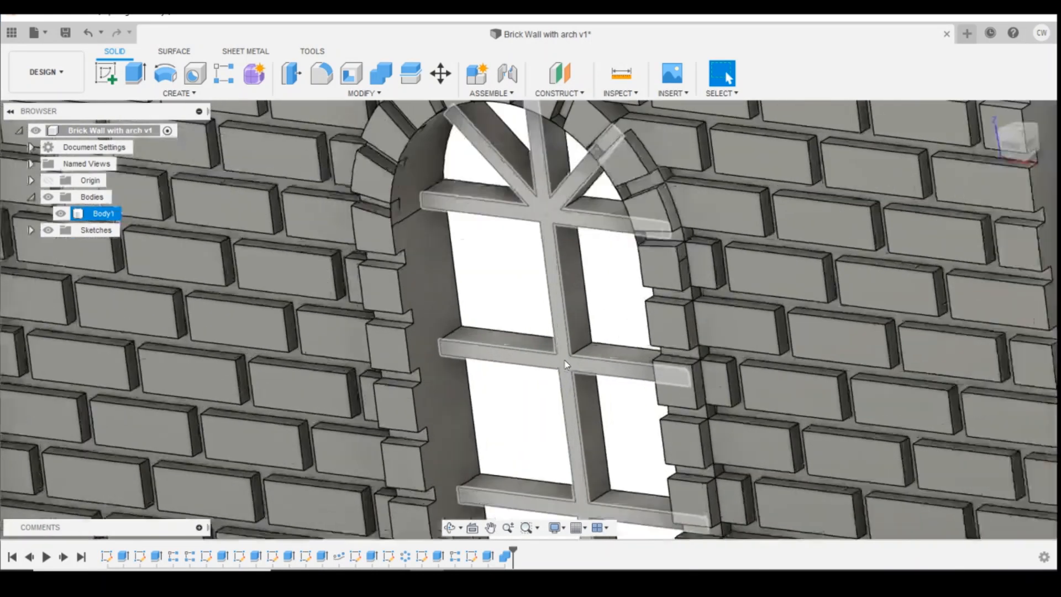
- Extrude the front face of the window bars 0.50 mm outward, joined to the wall body
left_click(564, 365)
right_click(565, 362)
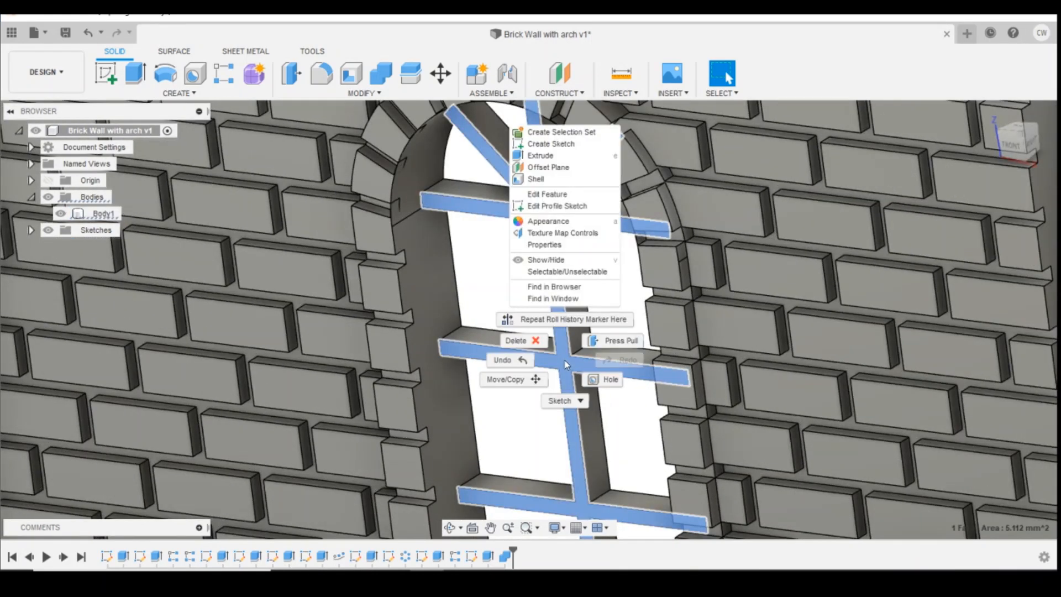
left_click(576, 161)
scroll(557, 308, "down", 2)
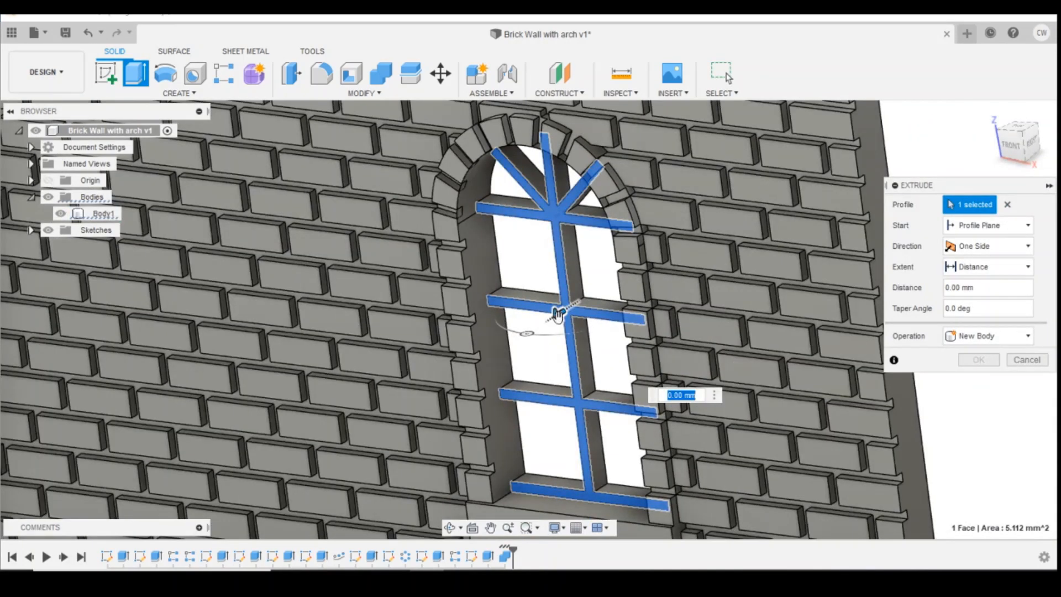
scroll(552, 323, "up", 2)
left_click_drag(552, 326, 542, 325)
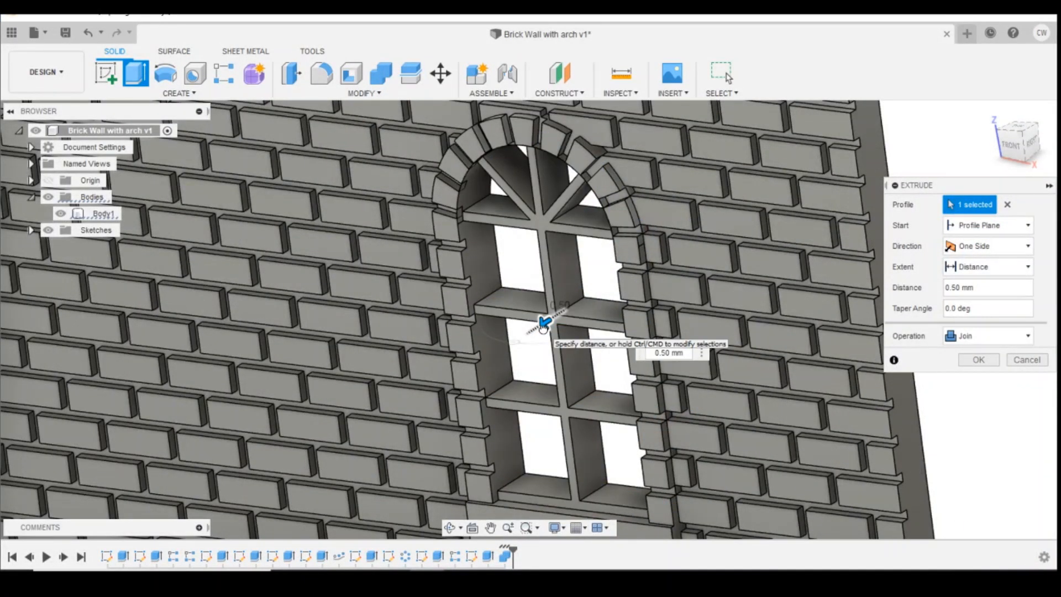
left_click(688, 349)
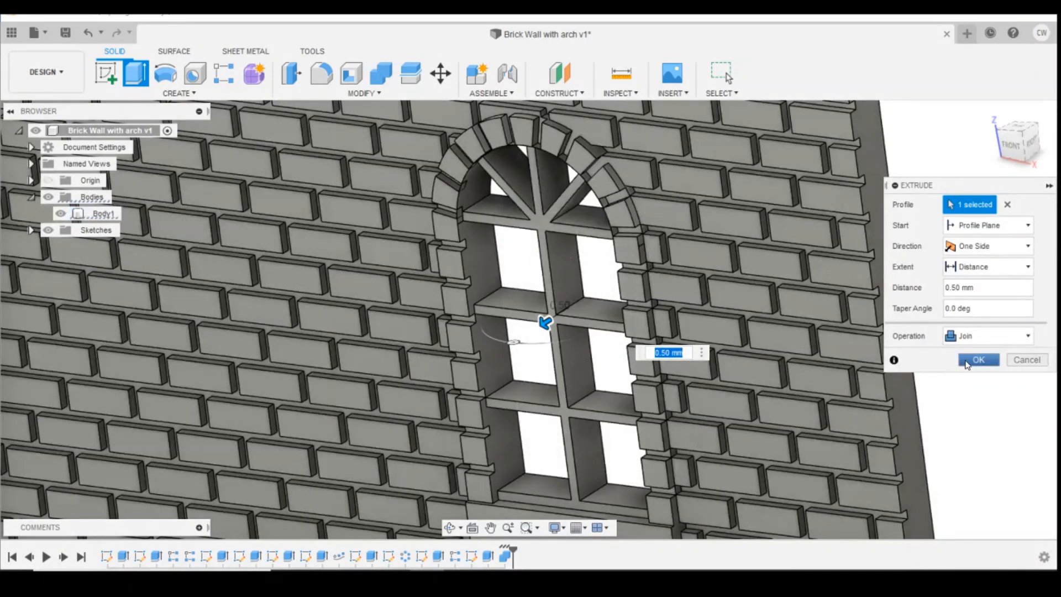
left_click(969, 358)
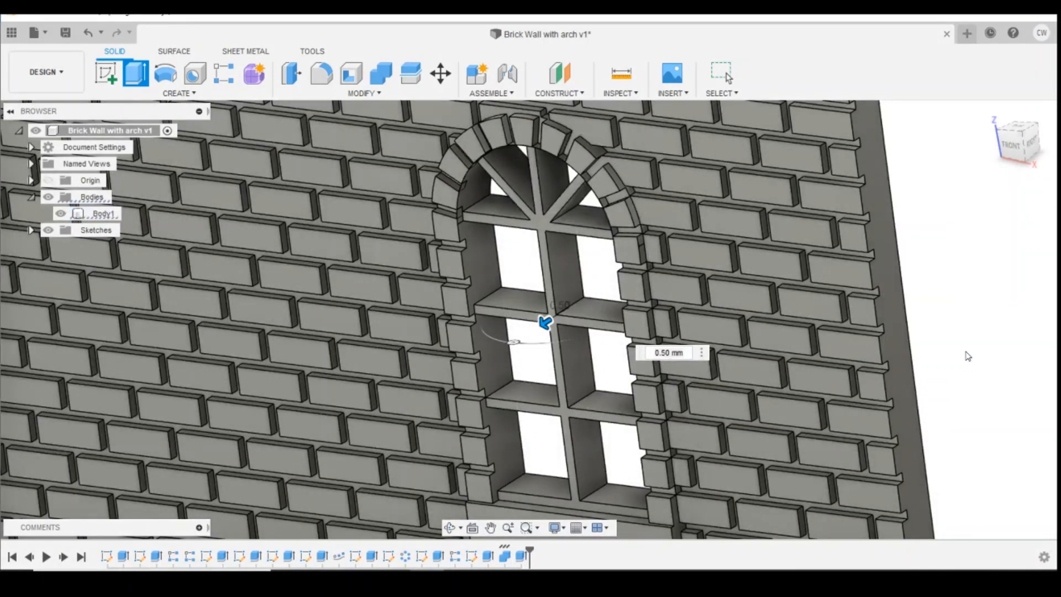
- Create a sketch on the flat back face of the wall around the window
left_click(1031, 146)
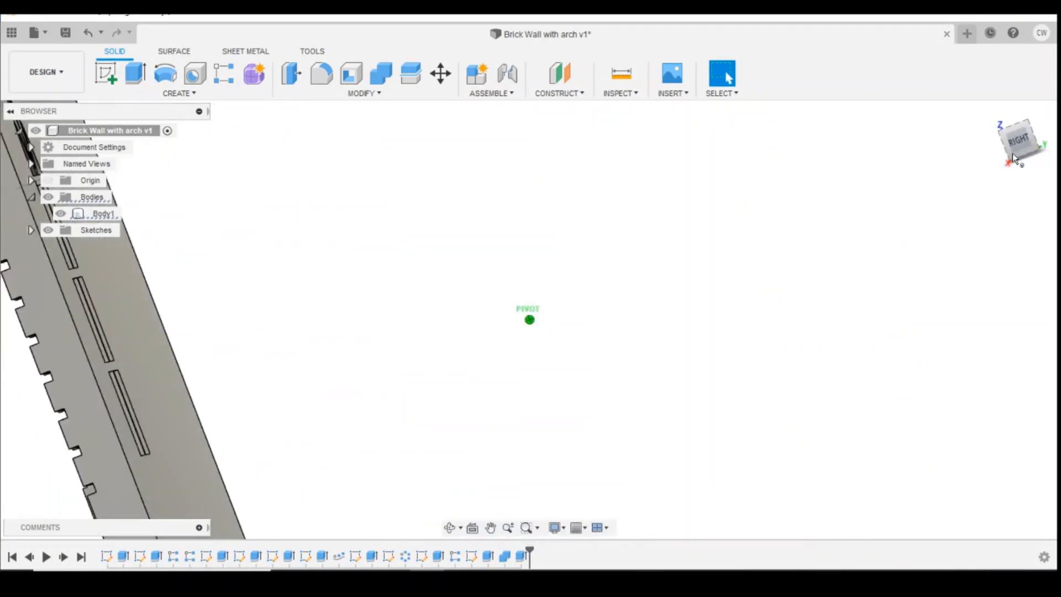
left_click_drag(1027, 143, 999, 143)
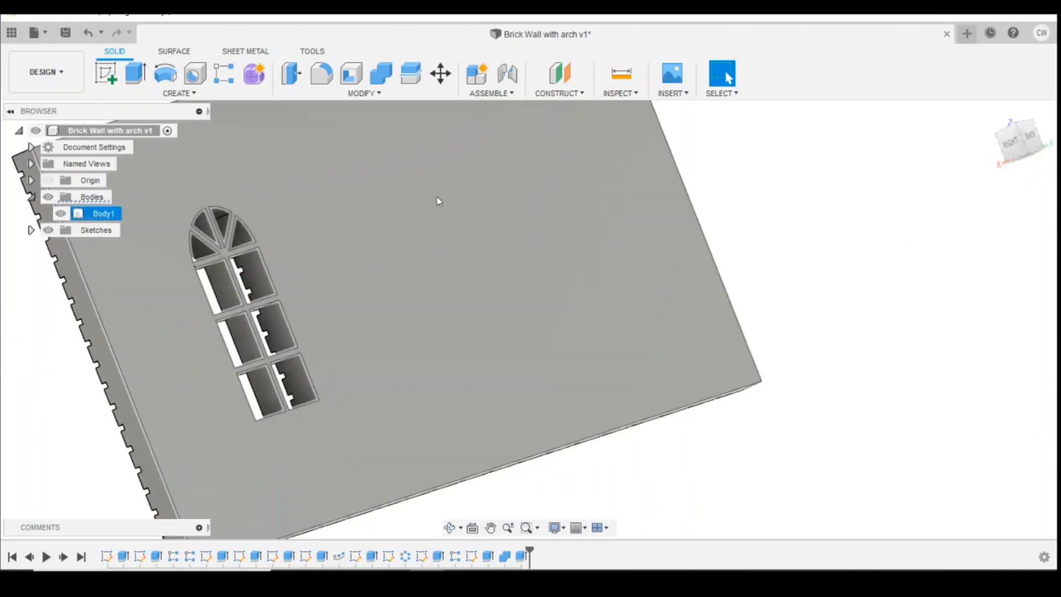
scroll(210, 263, "up", 5)
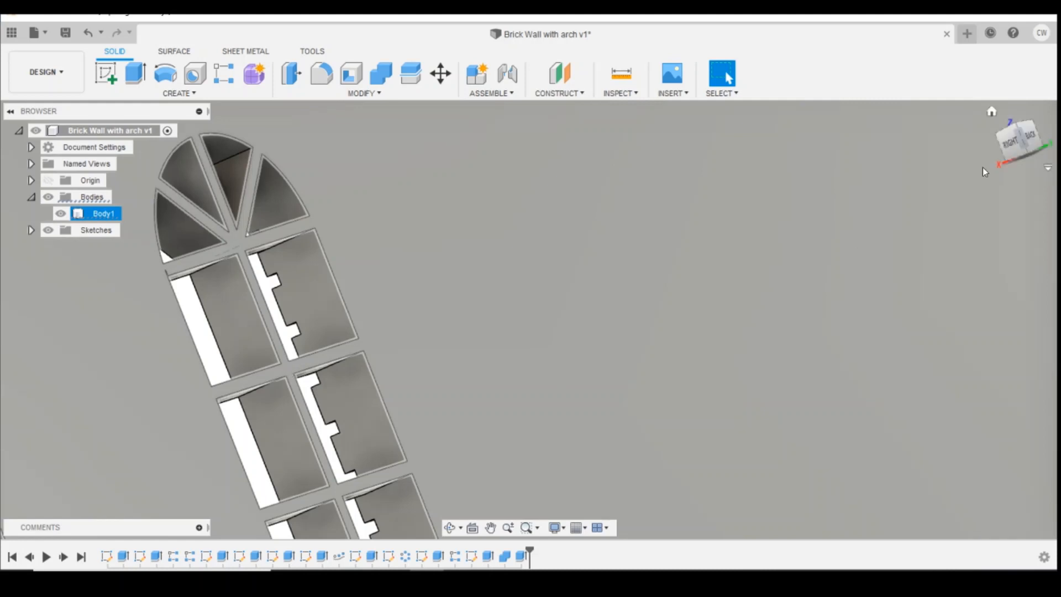
left_click(105, 74)
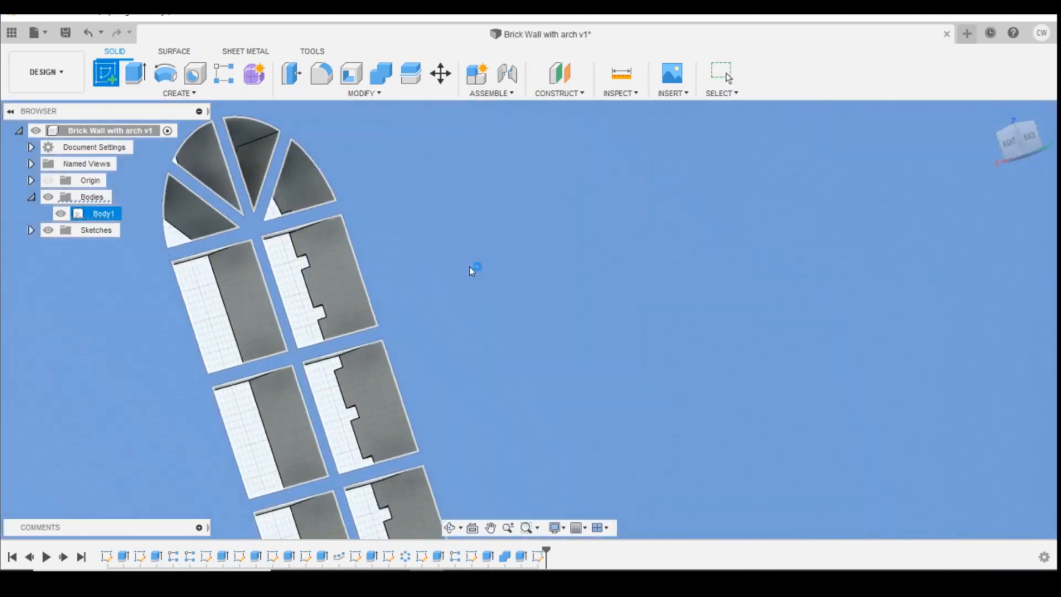
left_click(469, 266)
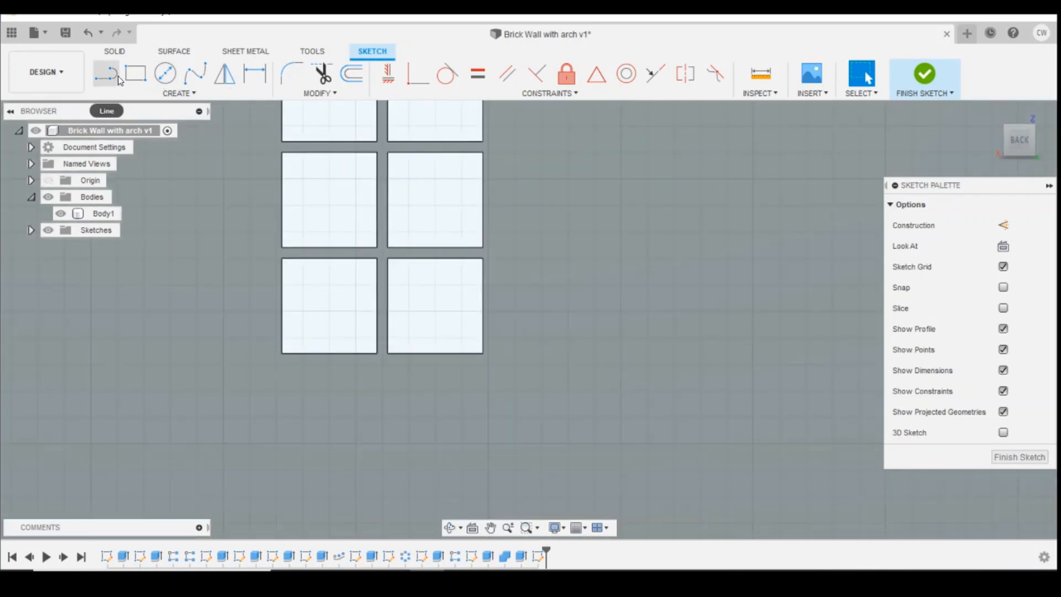
- Draw short lines closing off the bottom end of the vertical bar and both ends of the two lower horizontal bars
left_click(103, 76)
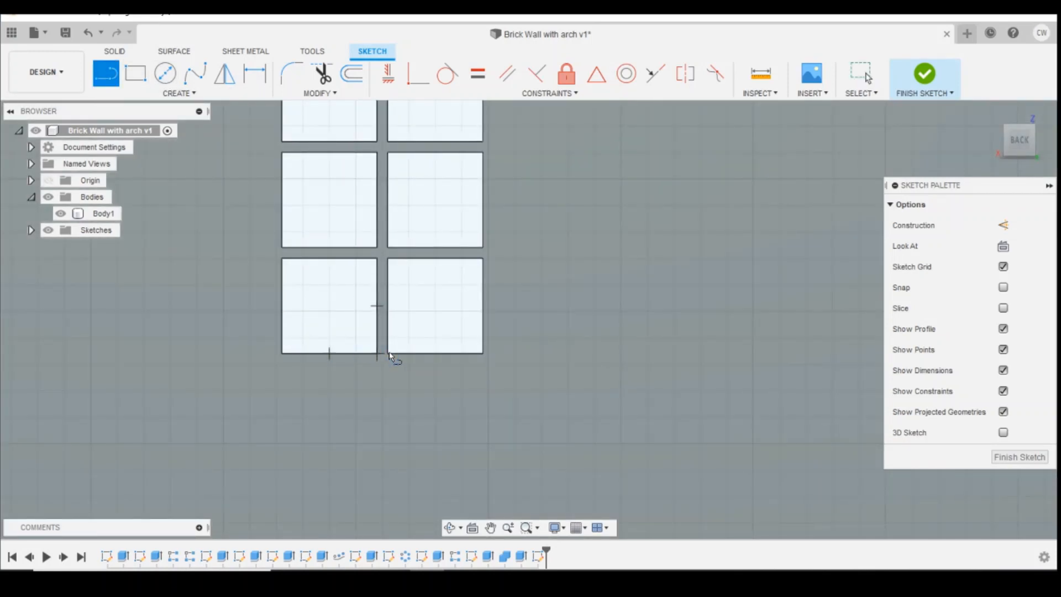
left_click(483, 258)
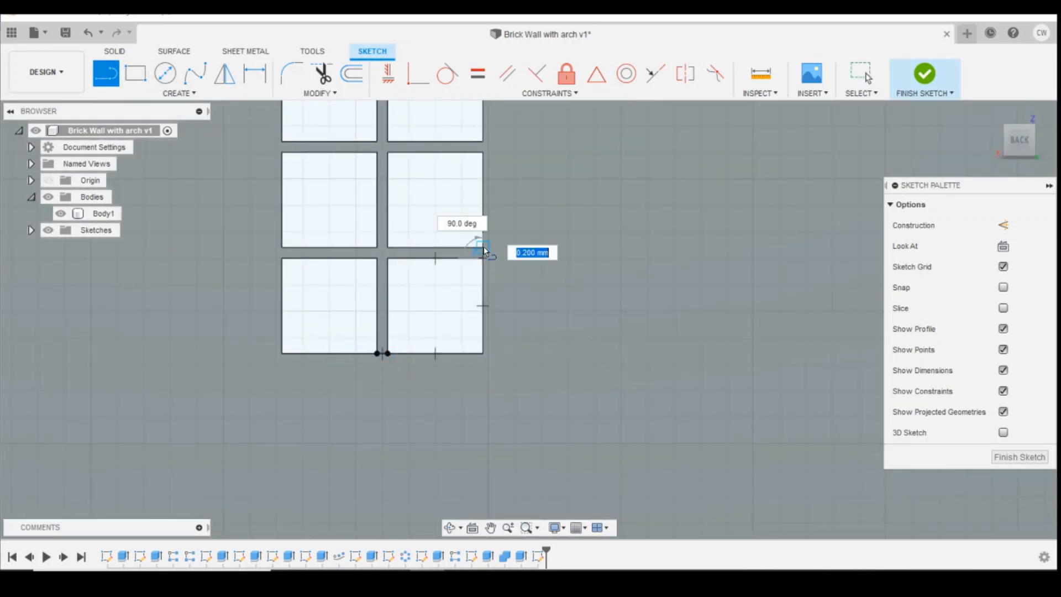
left_click(483, 248)
left_click(282, 258)
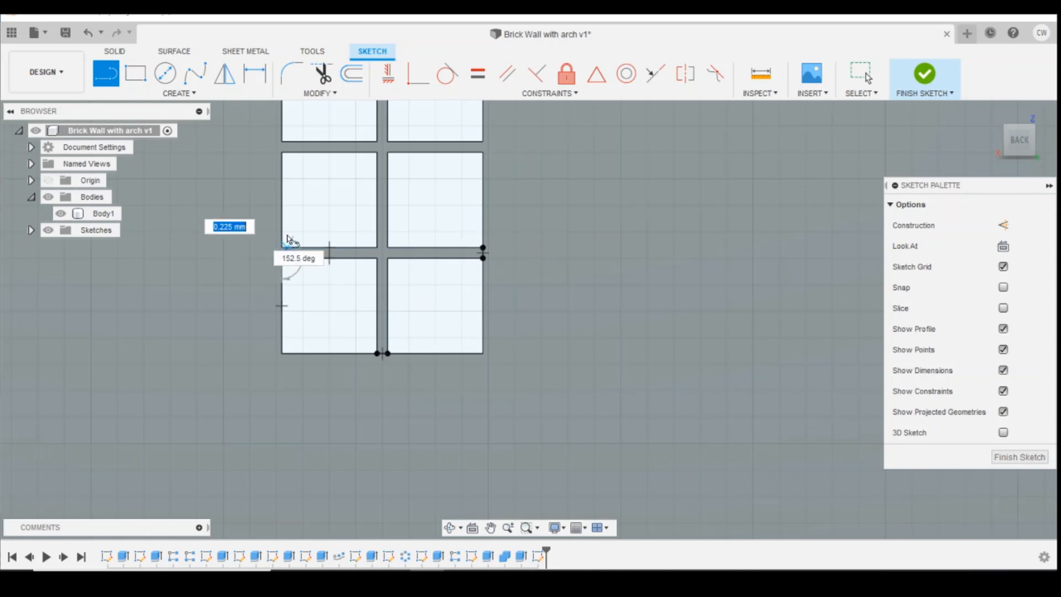
left_click(281, 248)
left_click(282, 152)
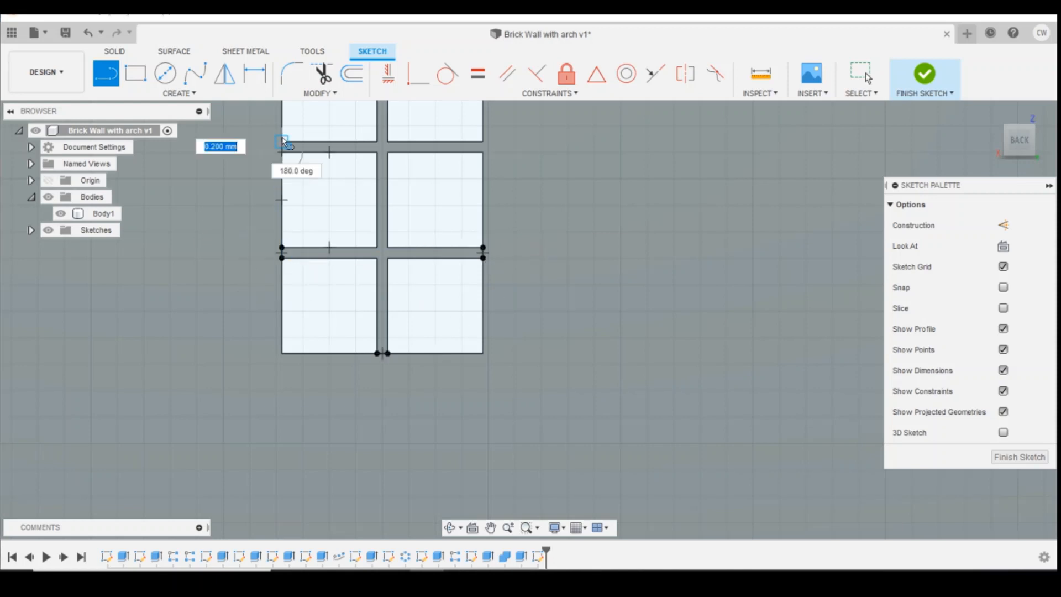
left_click(282, 142)
left_click(483, 153)
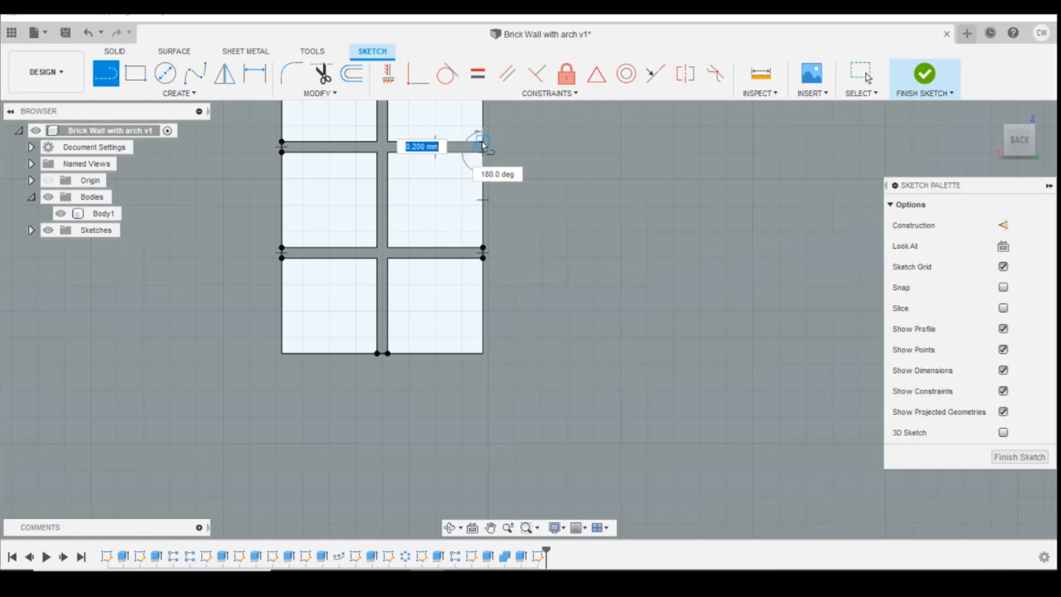
left_click(483, 142)
- Draw short lines closing off the ends of the horizontal bar at the arch base and of the three fan bars
scroll(602, 370, "down", 3)
scroll(497, 123, "up", 3)
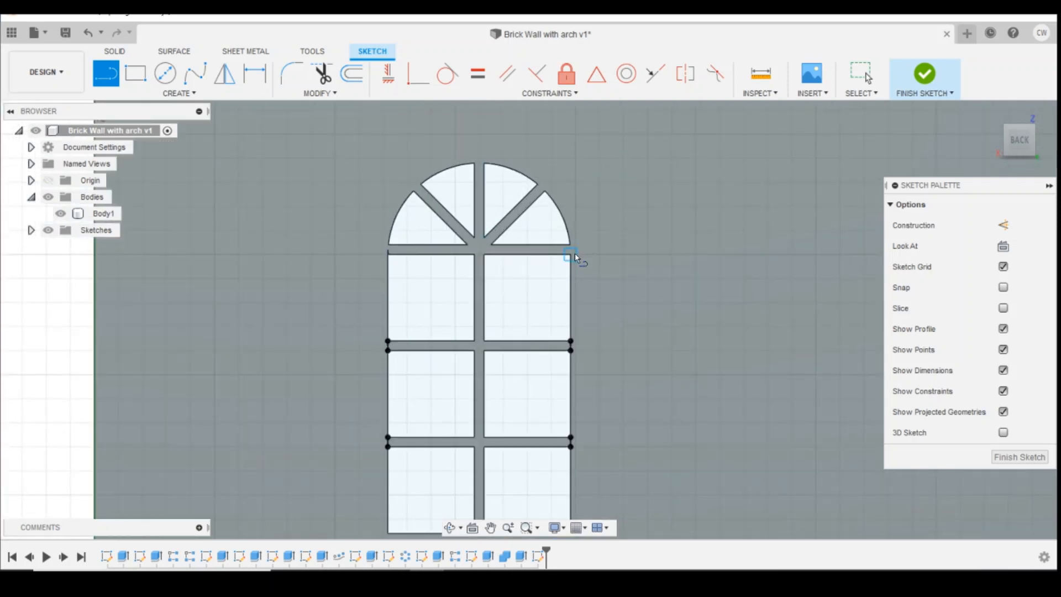
left_click(570, 253)
left_click(571, 245)
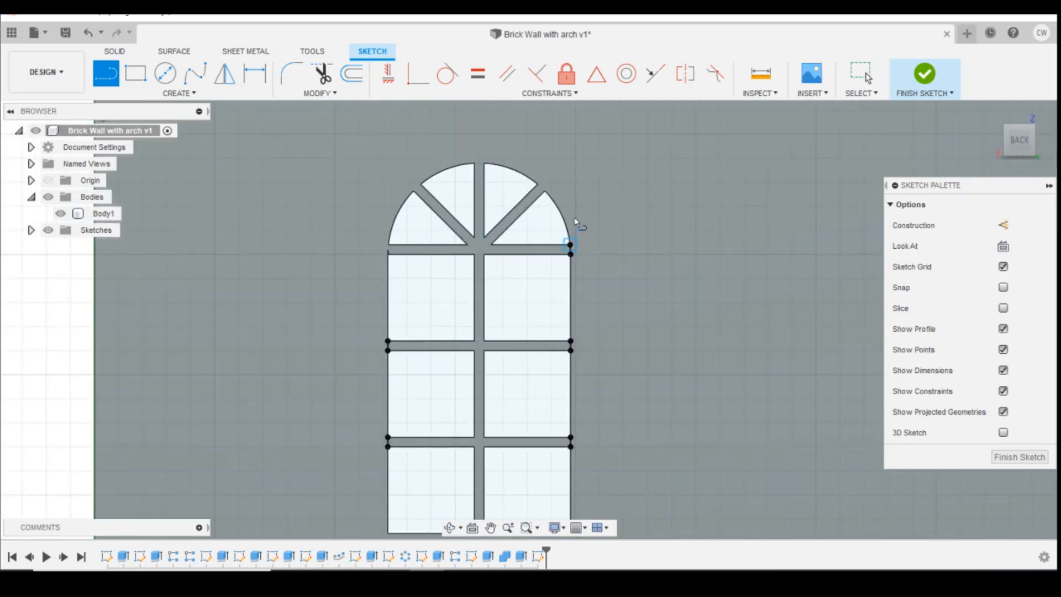
left_click(545, 191)
left_click(538, 184)
left_click(484, 163)
left_click(474, 163)
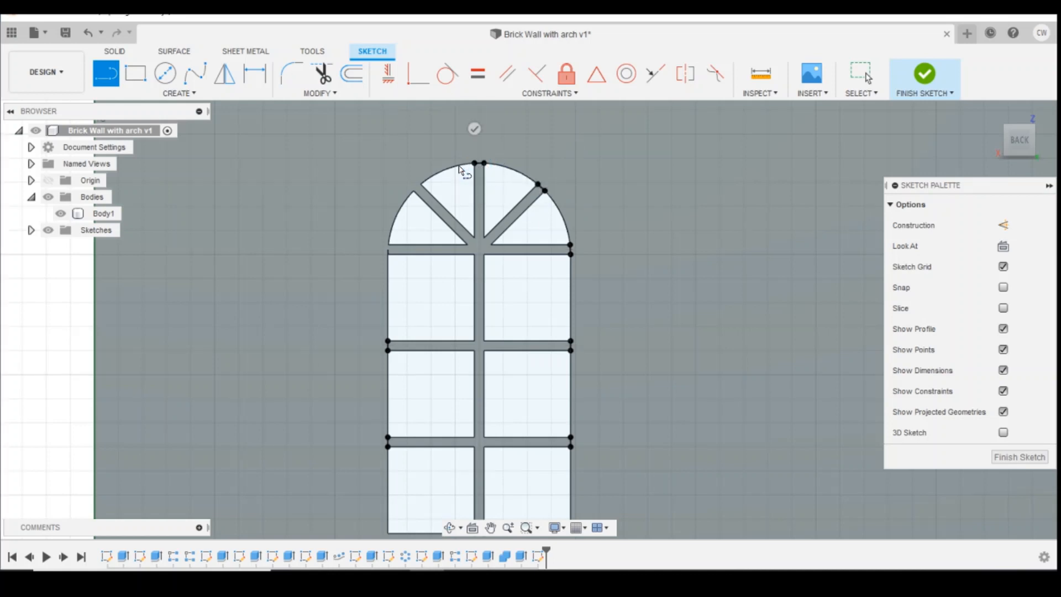
left_click(420, 184)
left_click(414, 191)
left_click(388, 244)
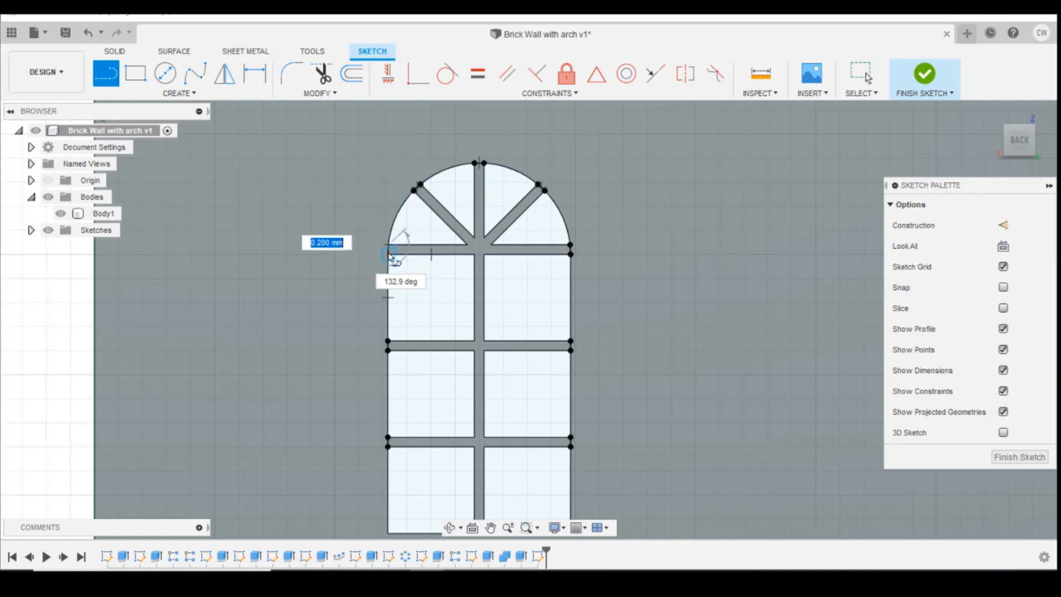
left_click(388, 254)
scroll(399, 258, "down", 3)
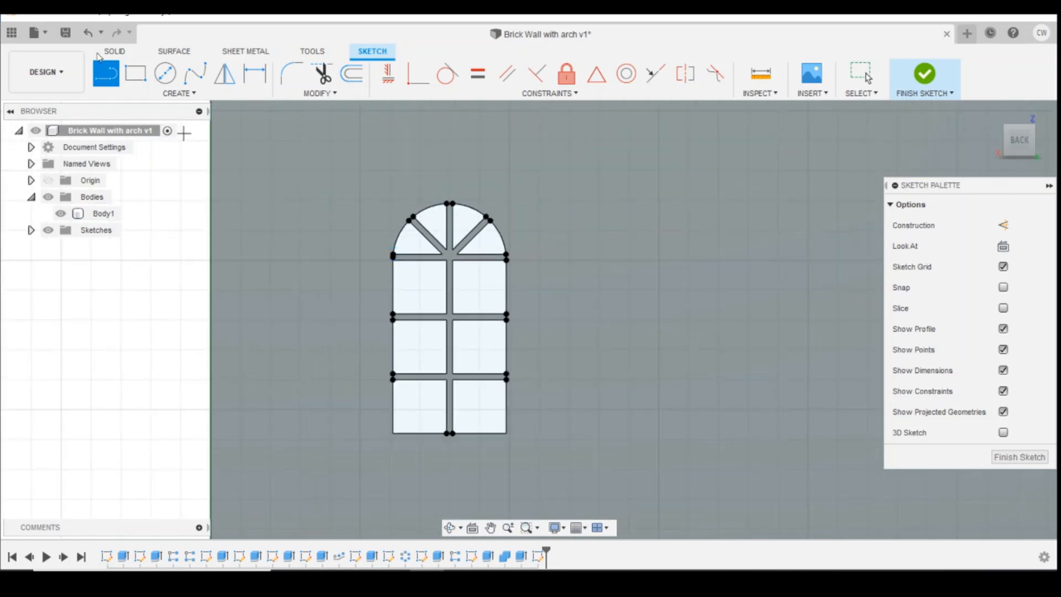
- Undo the last line, redraw it across the left end of the arch-base bar in the back view, and finish the sketch
key("Escape")
scroll(331, 238, "up", 4)
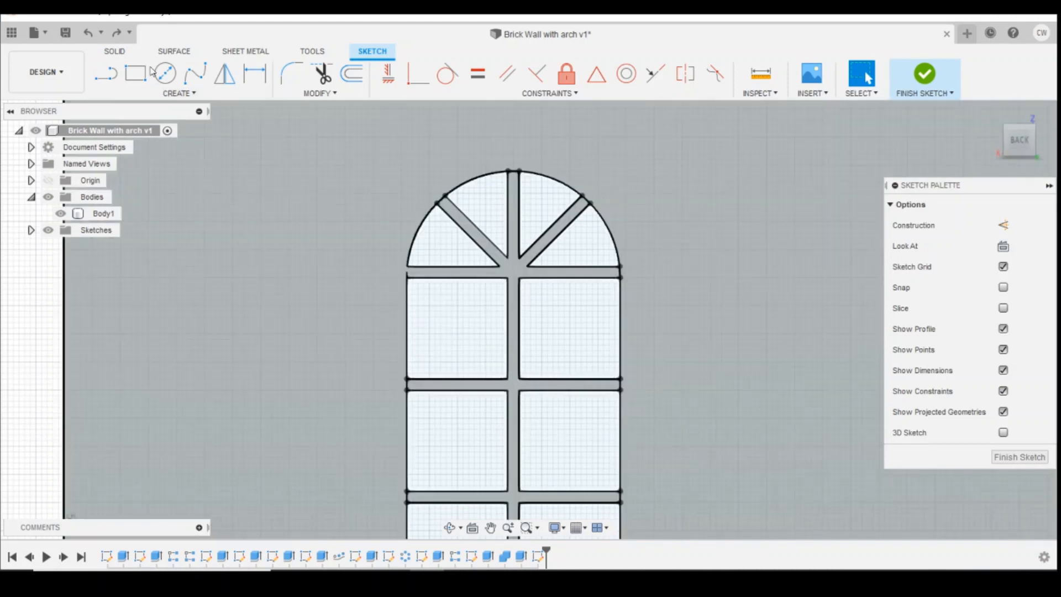
key("l")
scroll(393, 289, "up", 3)
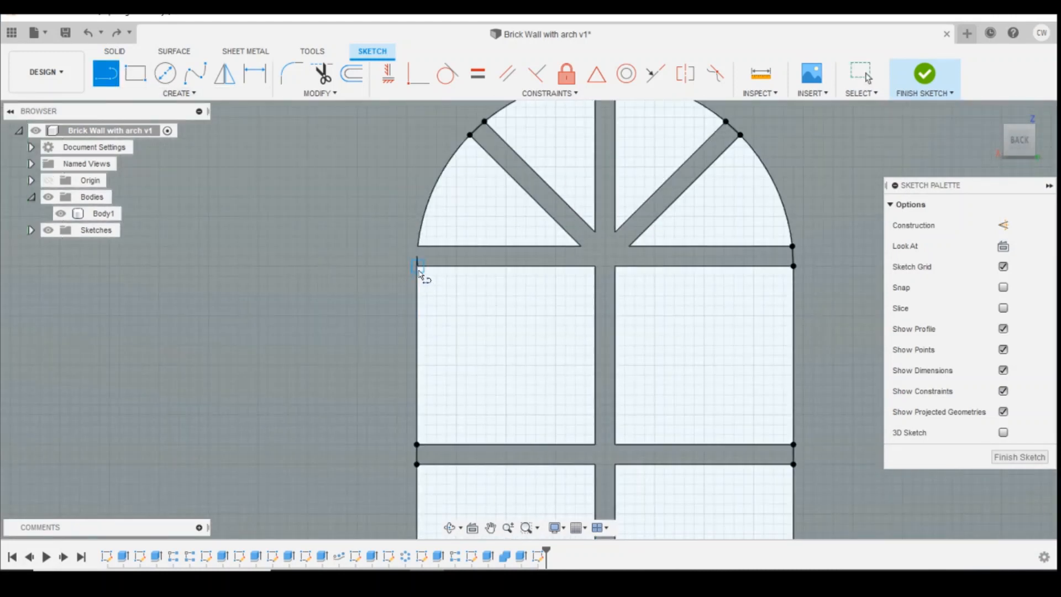
left_click(418, 266)
left_click(418, 247)
key("Escape")
scroll(622, 267, "down", 3)
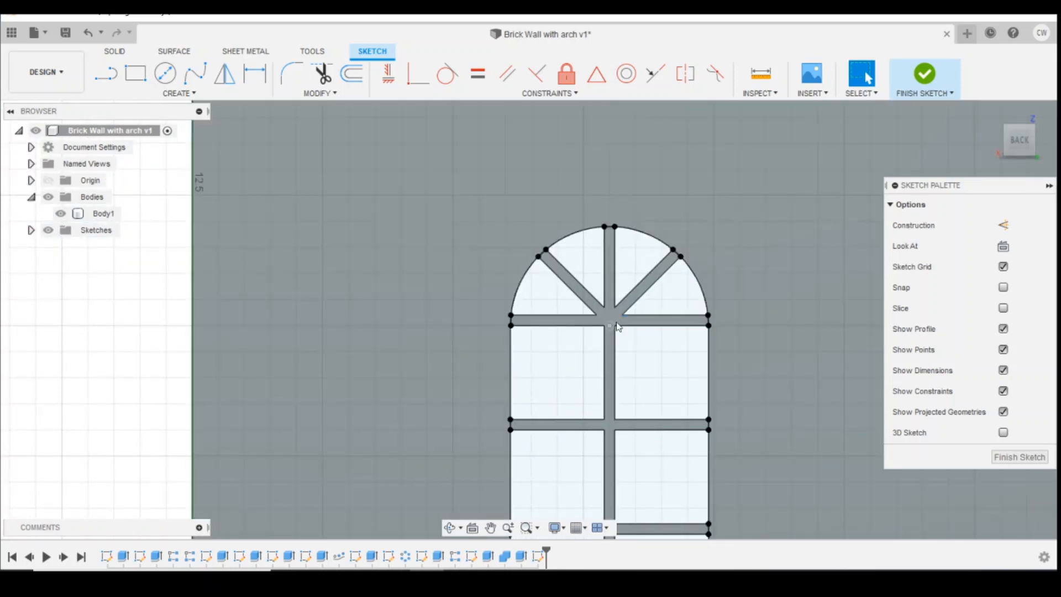
left_click(611, 317)
right_click(610, 317)
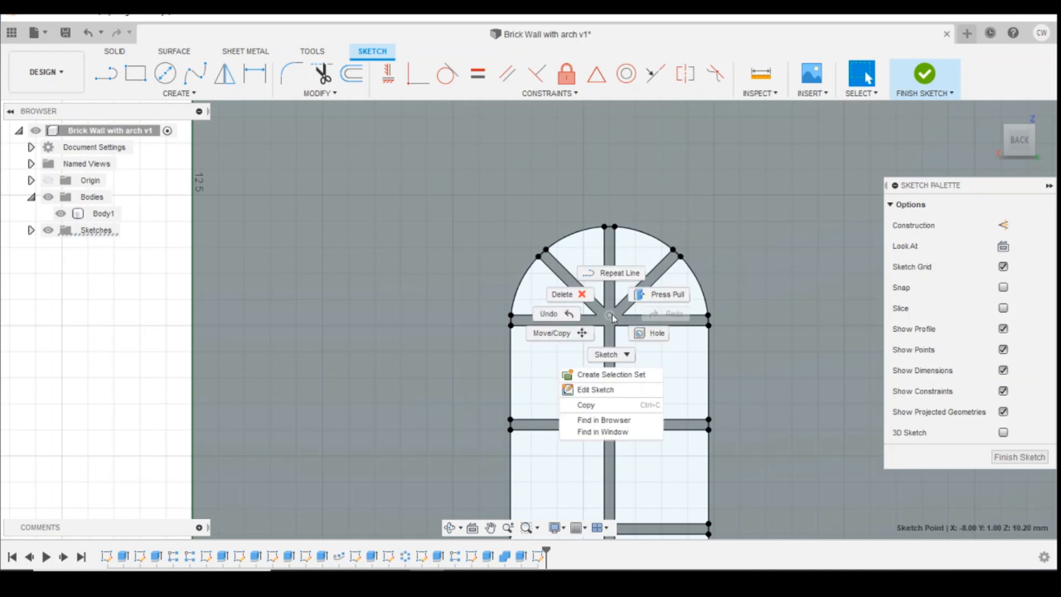
left_click(608, 352)
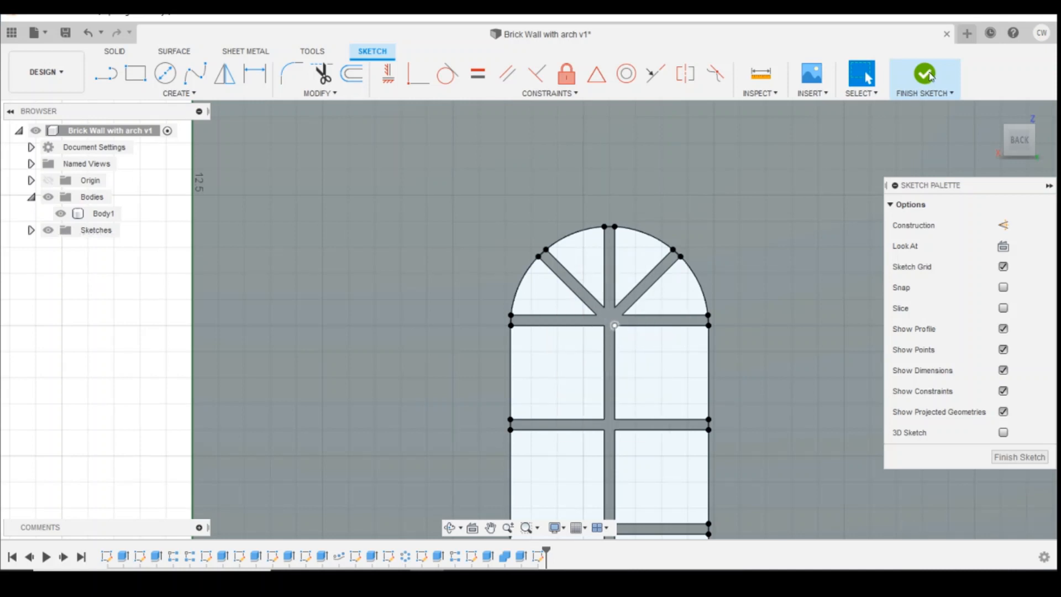
left_click(928, 91)
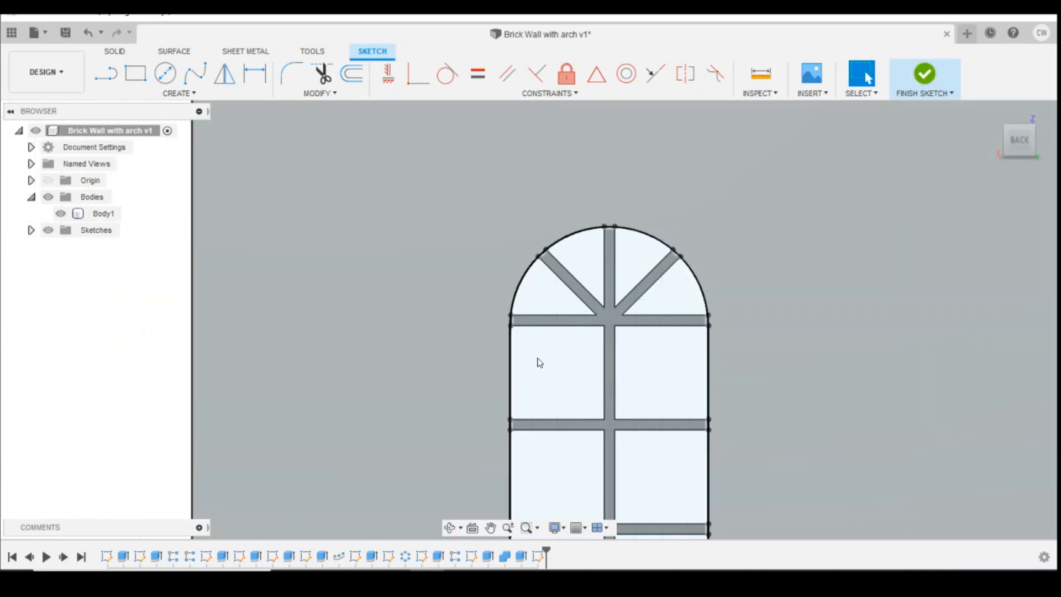
- Extrude the window-bar profile -0.50 mm as a cut from the wall's back face, and inspect the window from the front
left_click(635, 320)
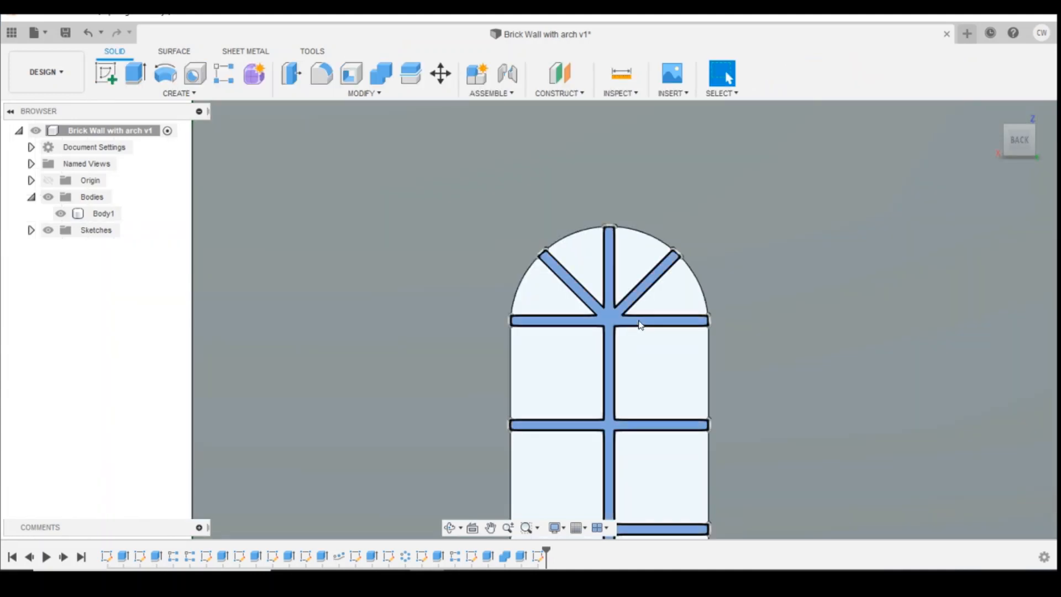
right_click(638, 322)
left_click(627, 380)
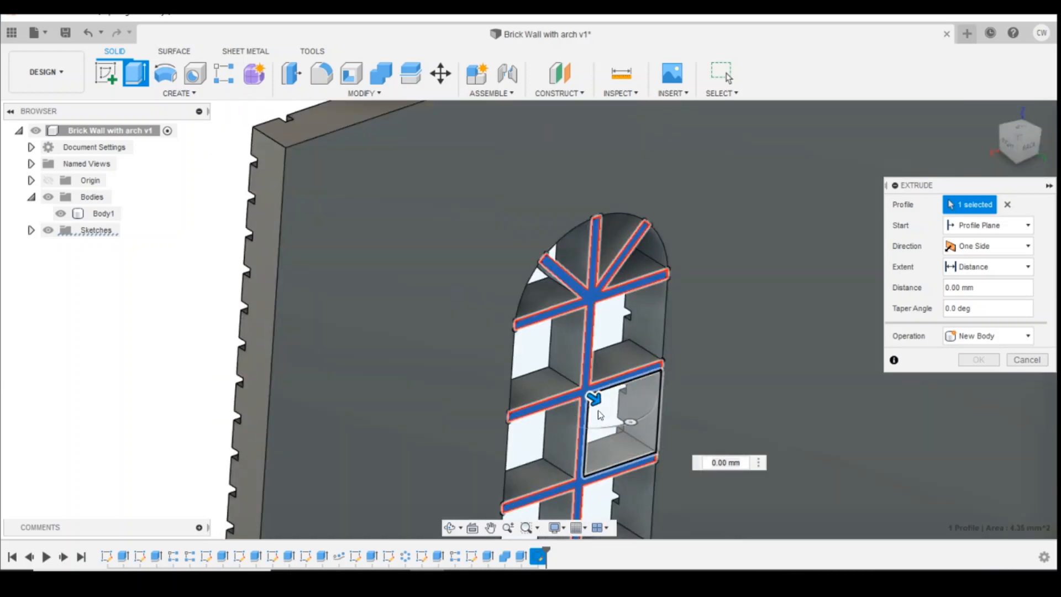
left_click_drag(589, 396, 557, 377)
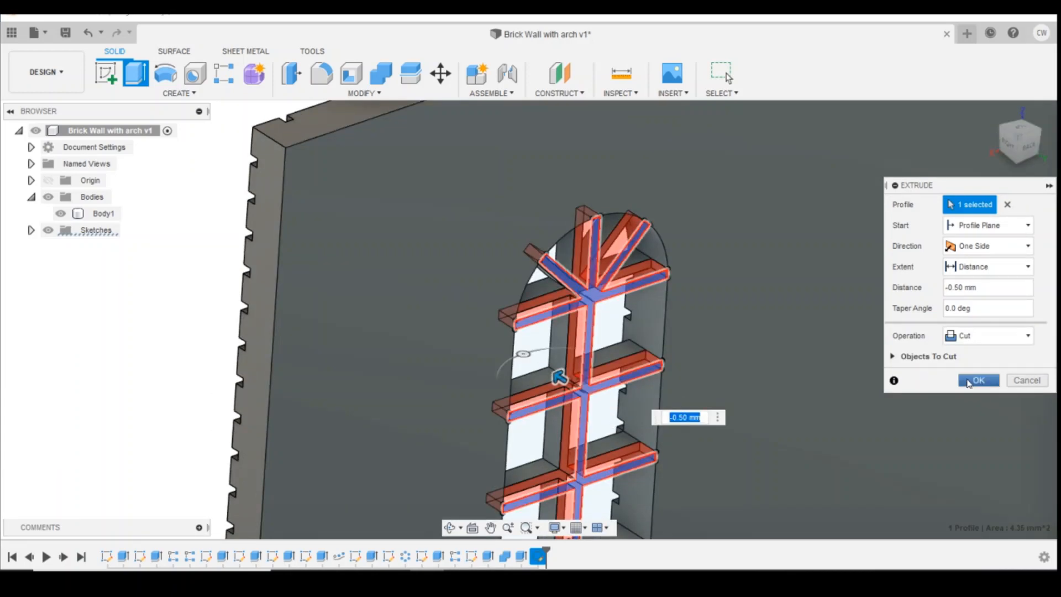
left_click(978, 380)
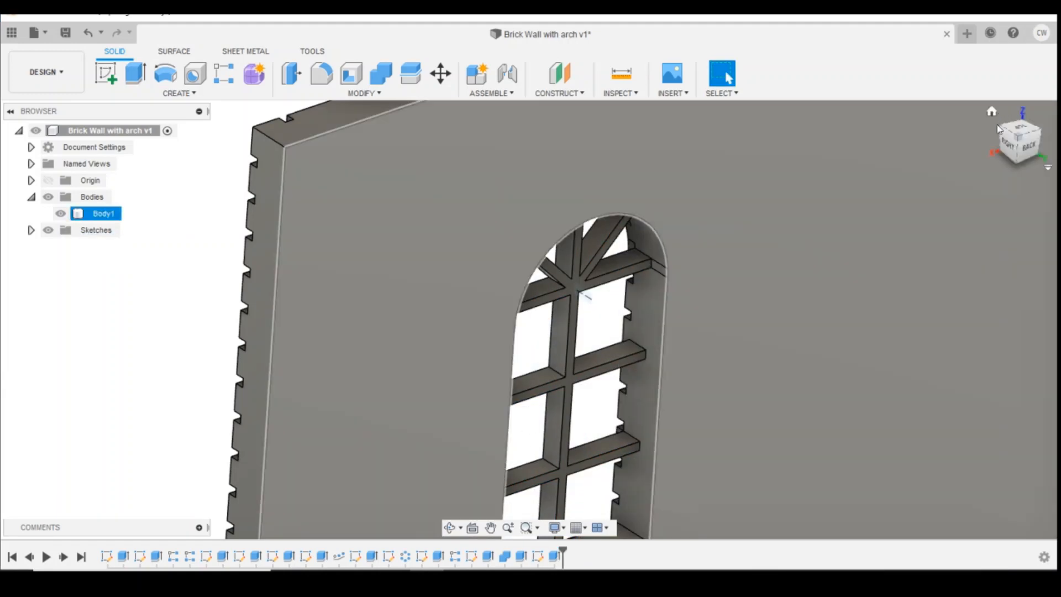
left_click(1001, 131)
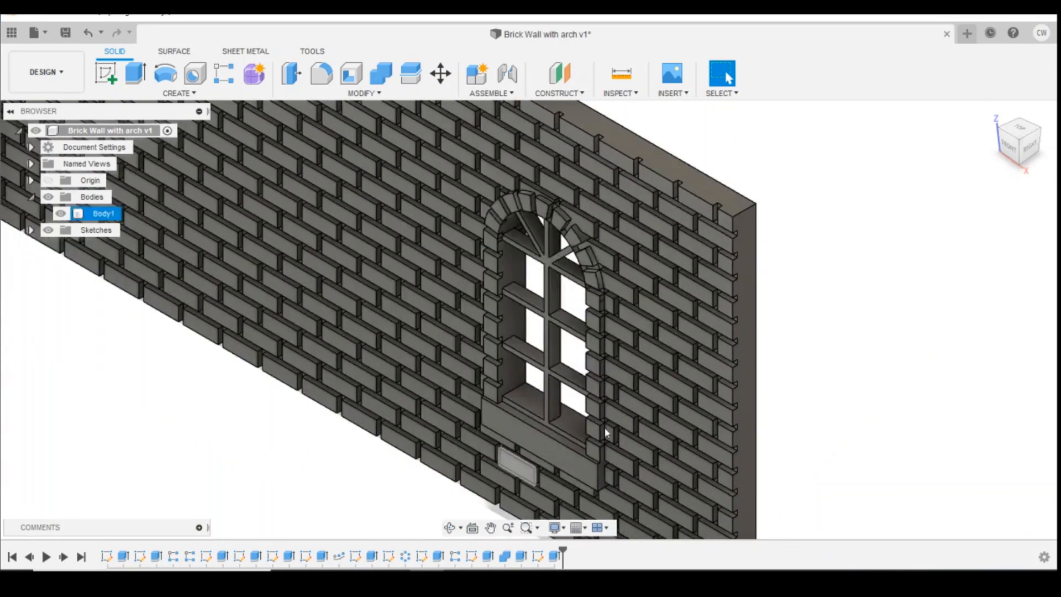
left_click(852, 387)
scroll(849, 375, "down", 2)
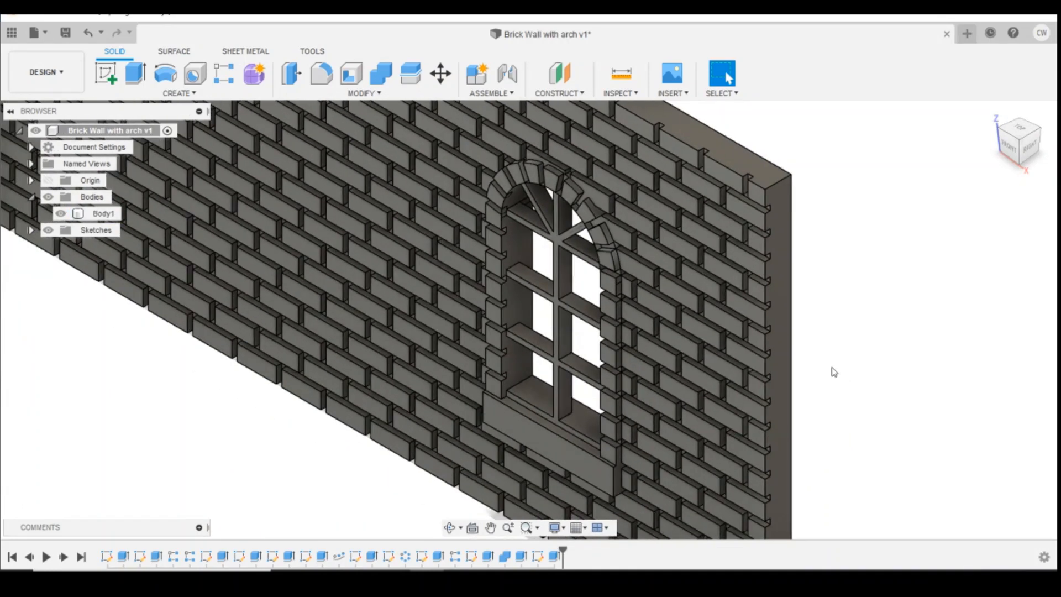